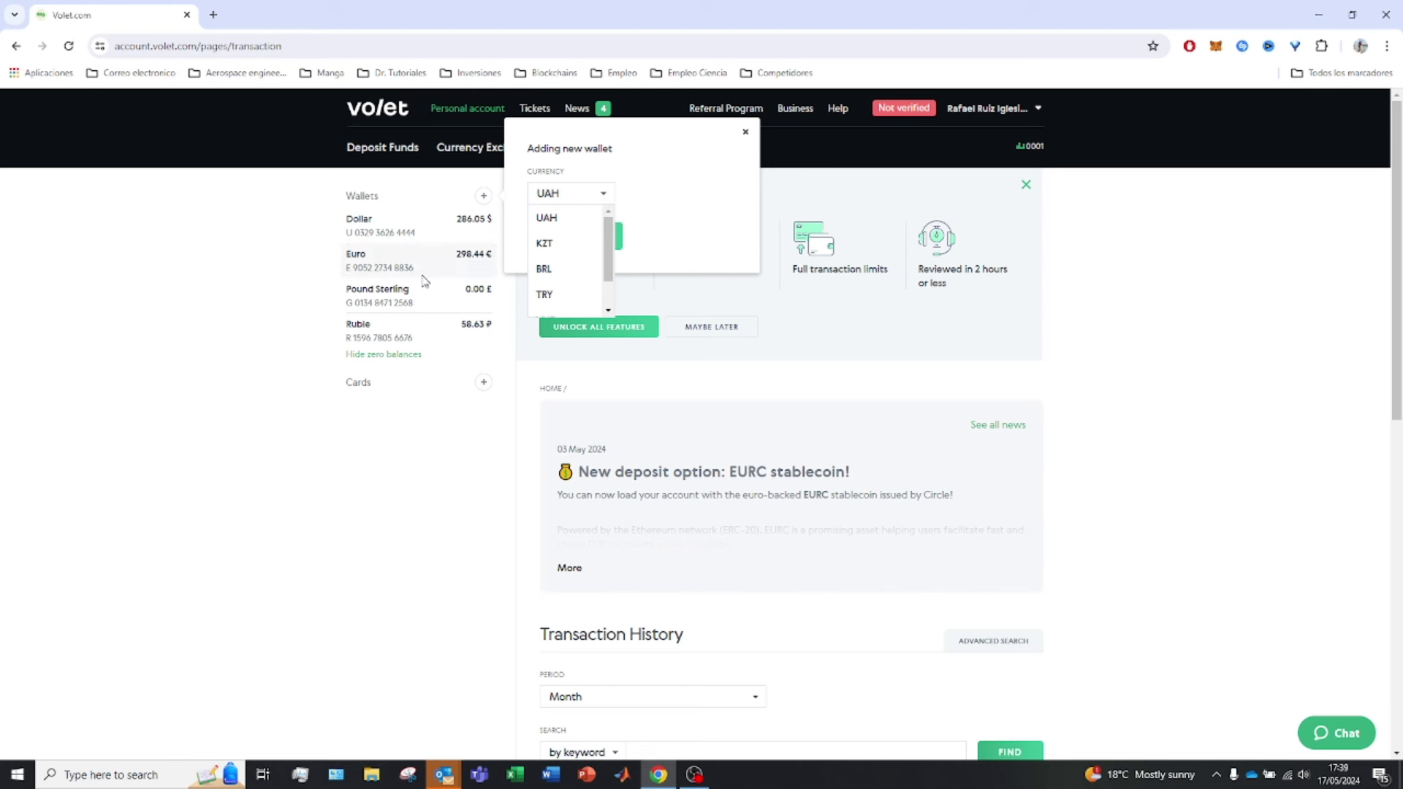
# Step: Dismiss the new wallet dialog and enter a deposit of 150 EUR on the Deposit Funds page
pyautogui.click(264, 299)
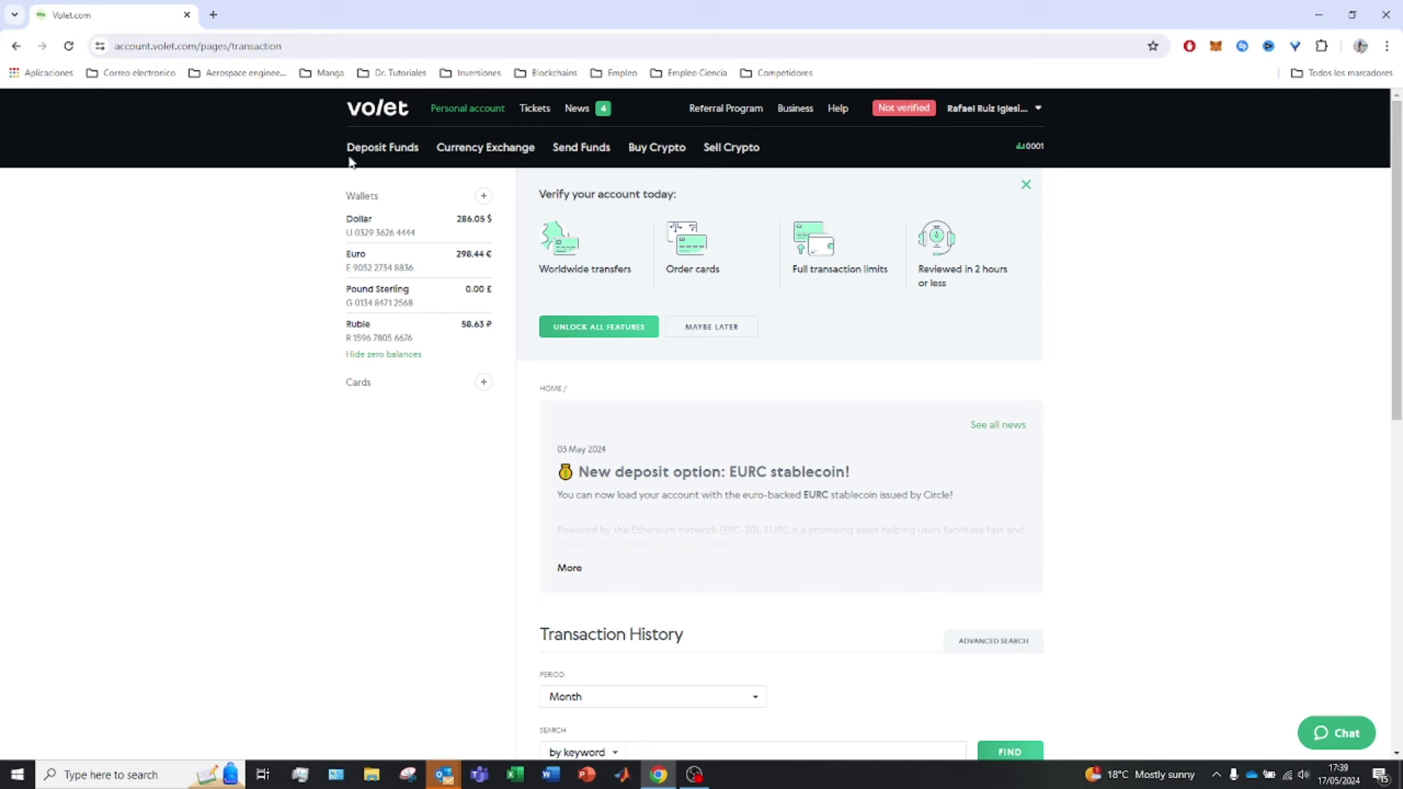
pyautogui.click(395, 150)
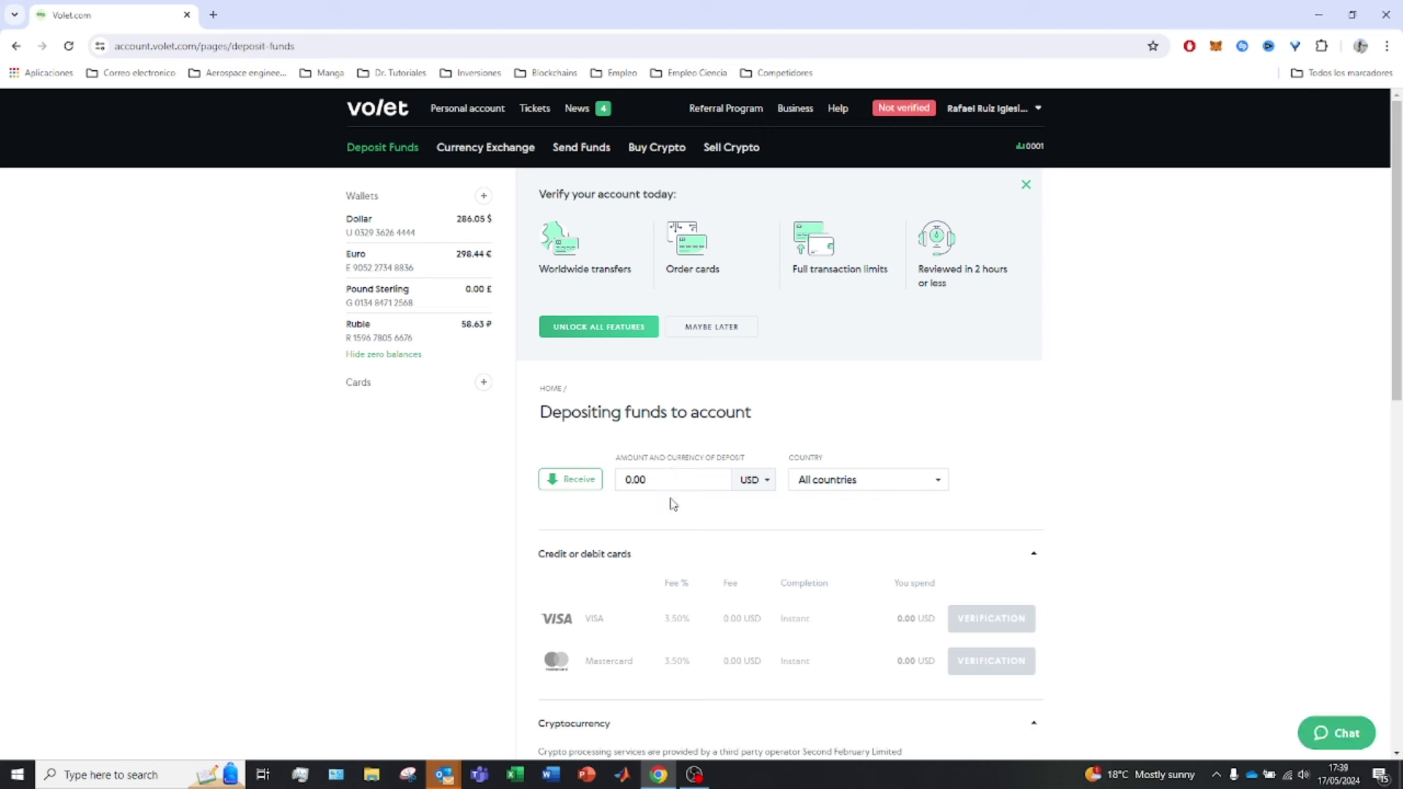
pyautogui.click(666, 478)
pyautogui.click(753, 479)
pyautogui.click(762, 511)
pyautogui.click(674, 479)
pyautogui.write('150')
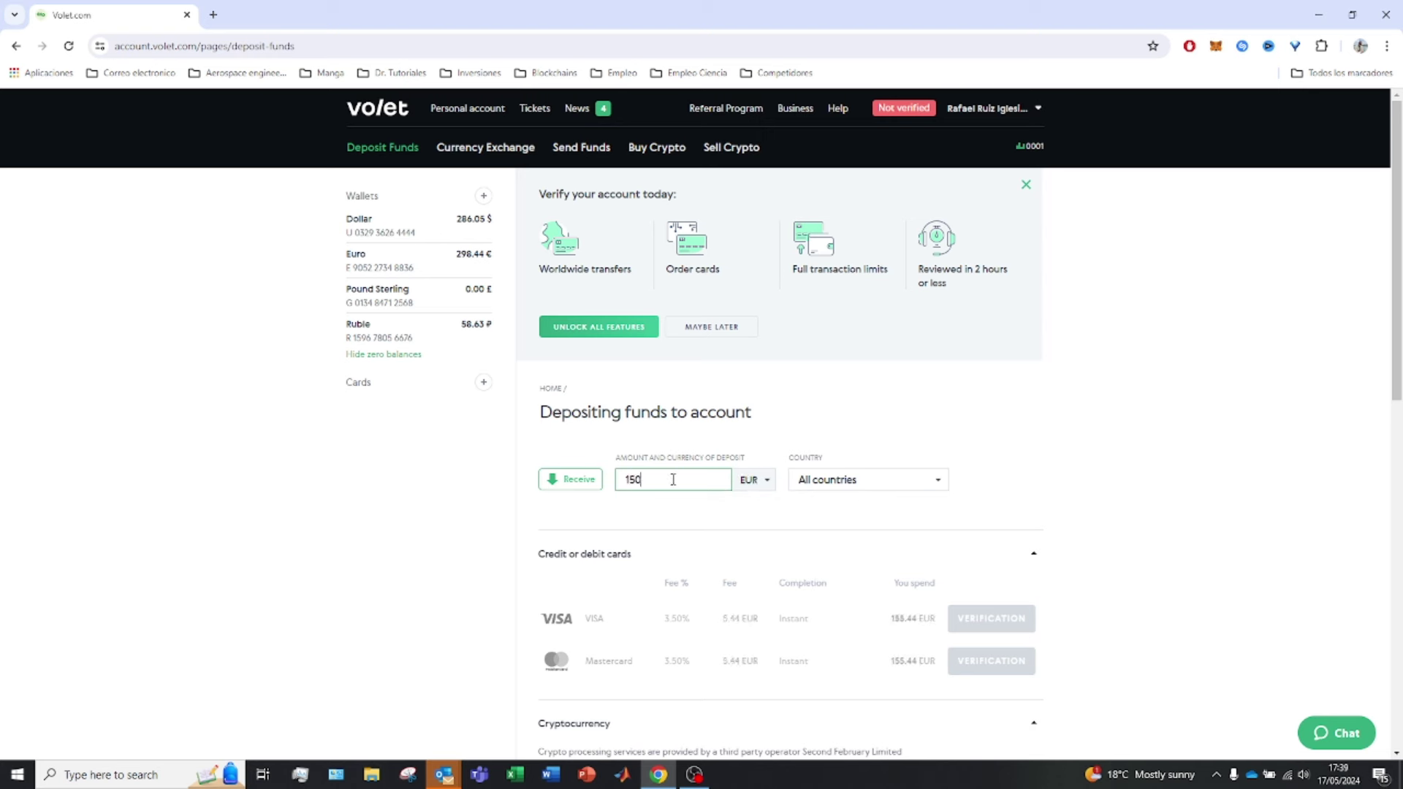
pyautogui.click(1202, 489)
# Step: Set the country for the deposit methods to Spain
pyautogui.click(847, 487)
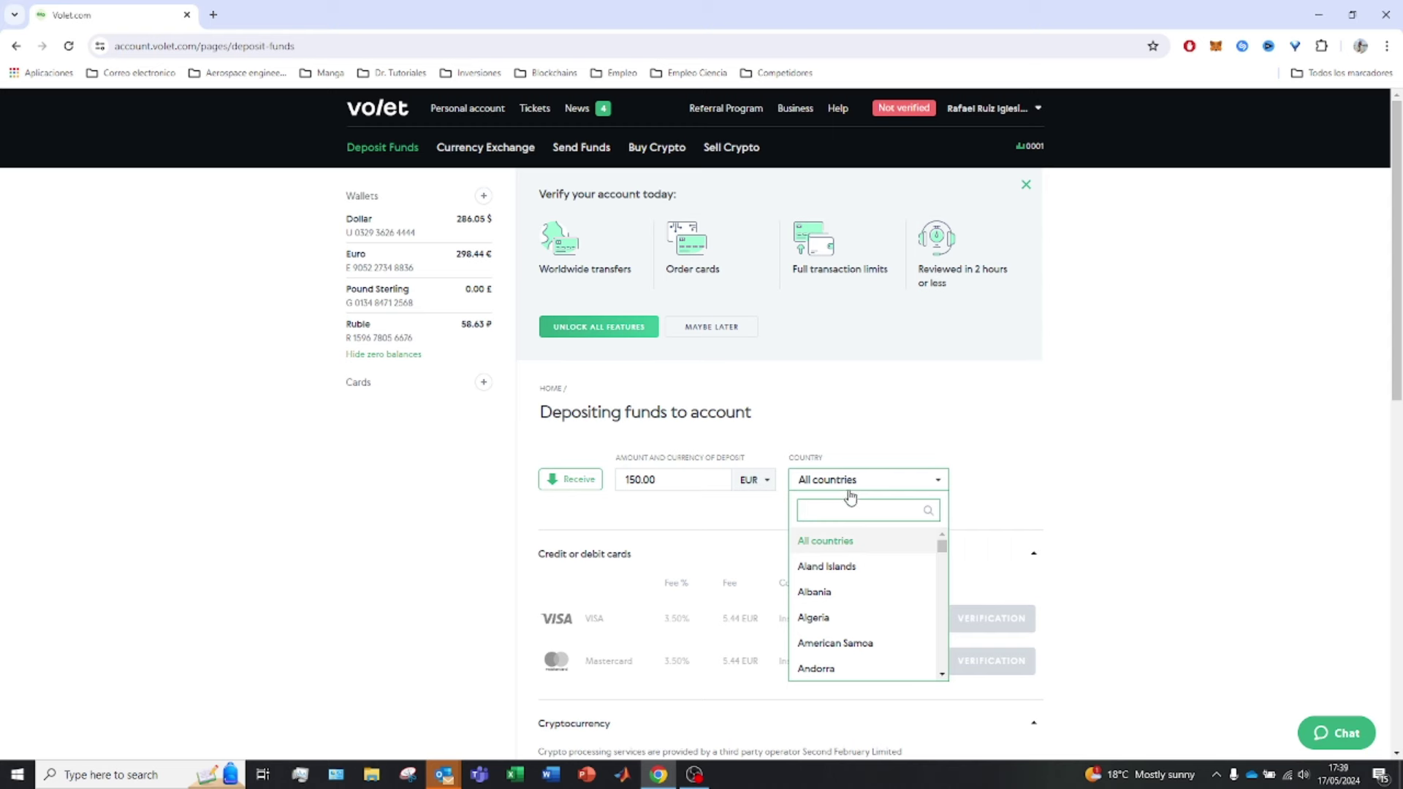
pyautogui.write('spa')
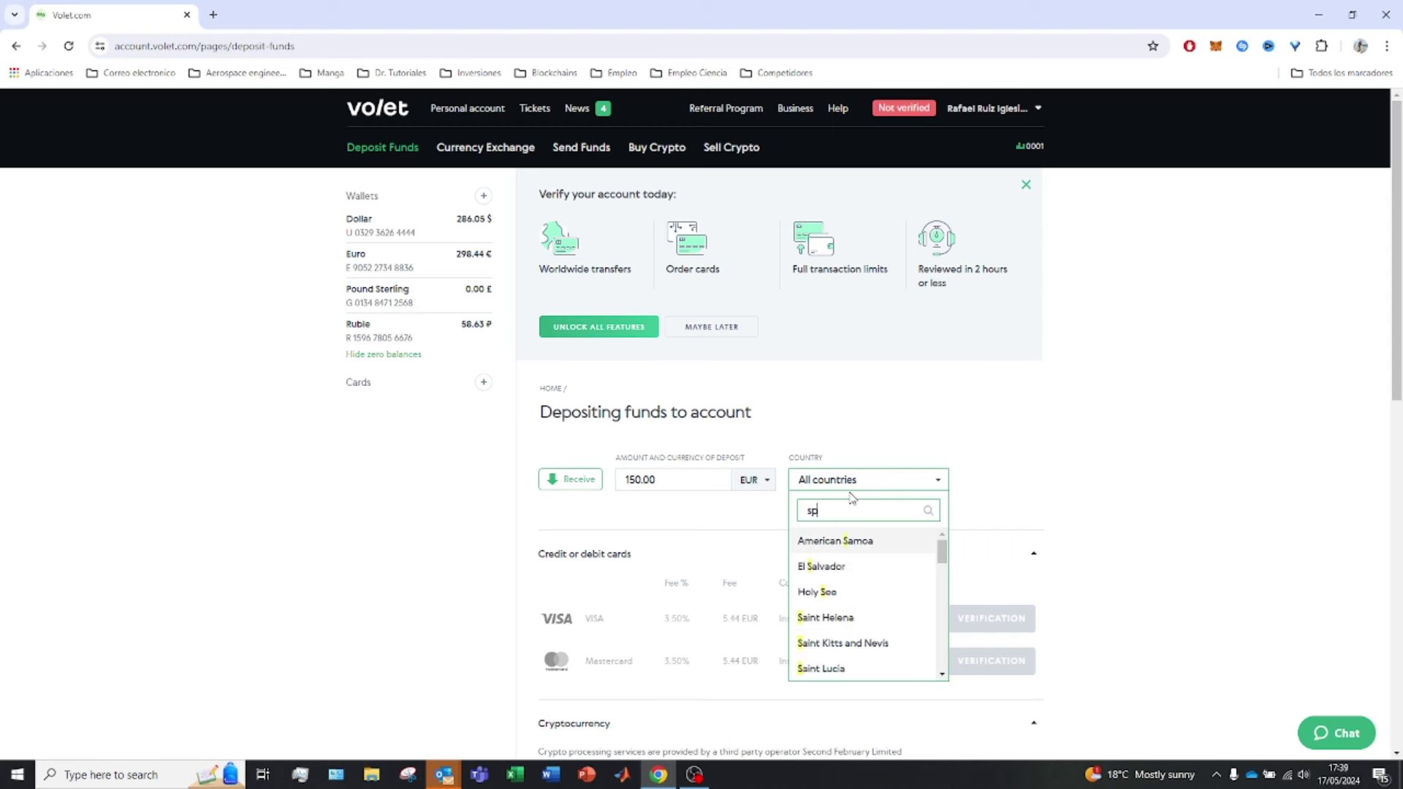
pyautogui.click(840, 544)
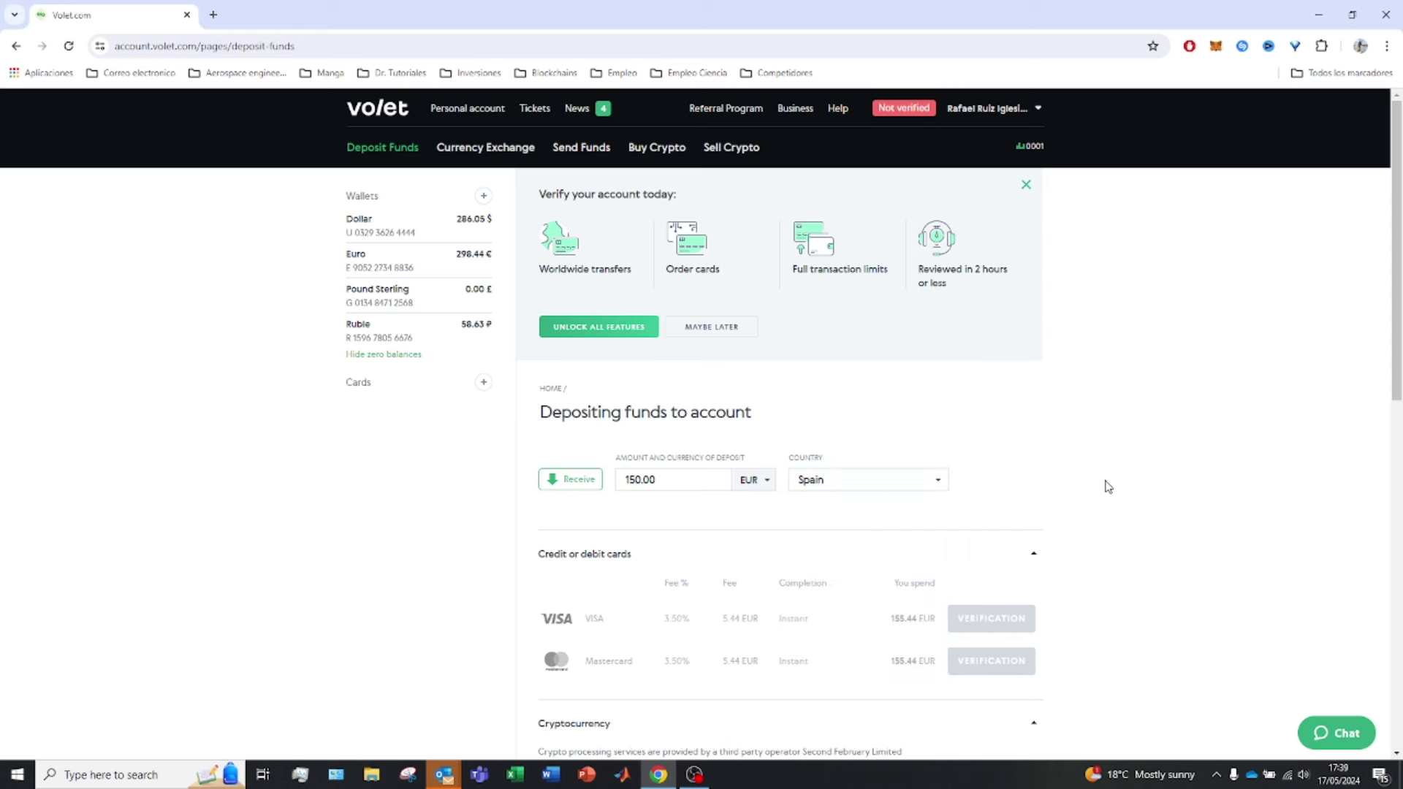
# Step: Review the fees, completion terms and verification requirements of the card and cryptocurrency deposit methods
pyautogui.scroll(-3, 1106, 485)
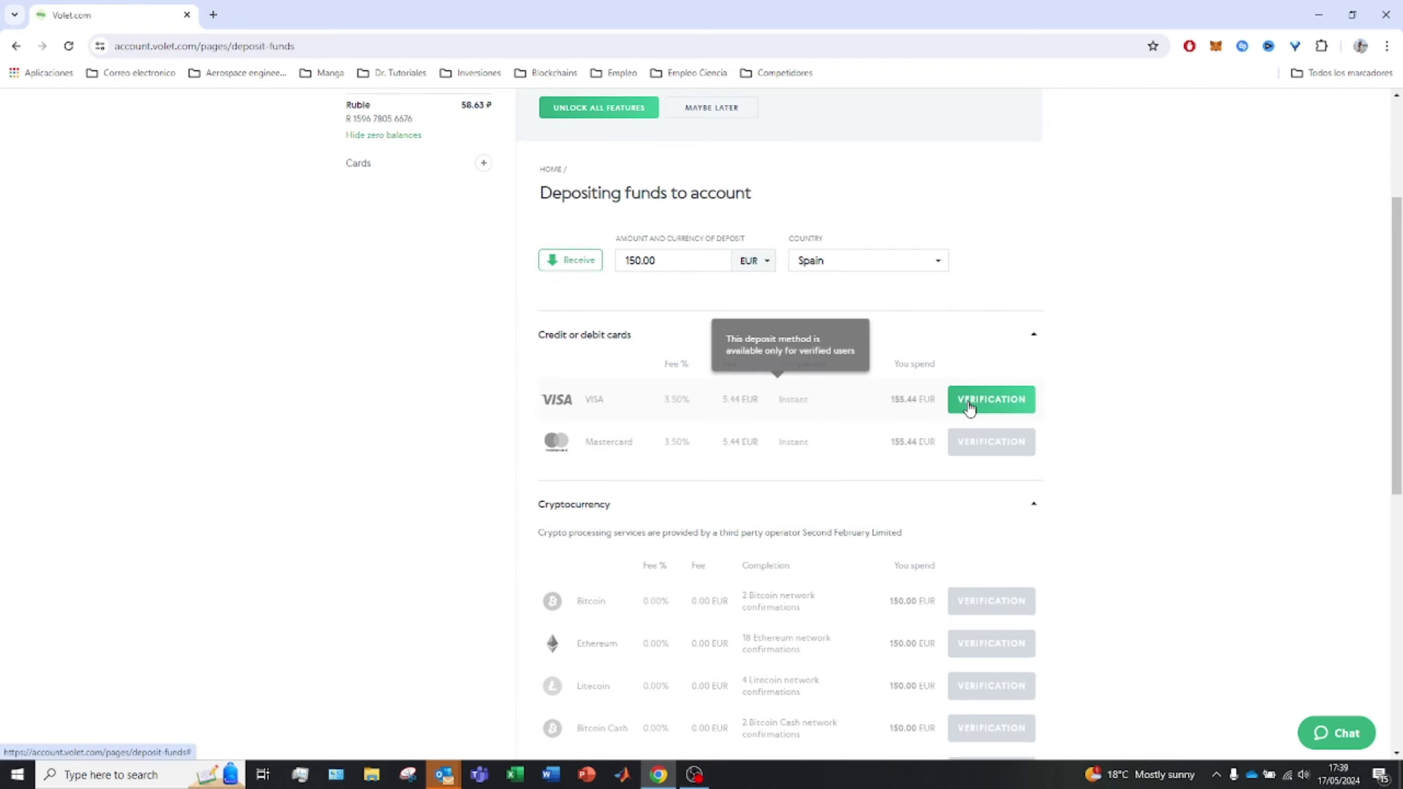
pyautogui.scroll(-3, 654, 416)
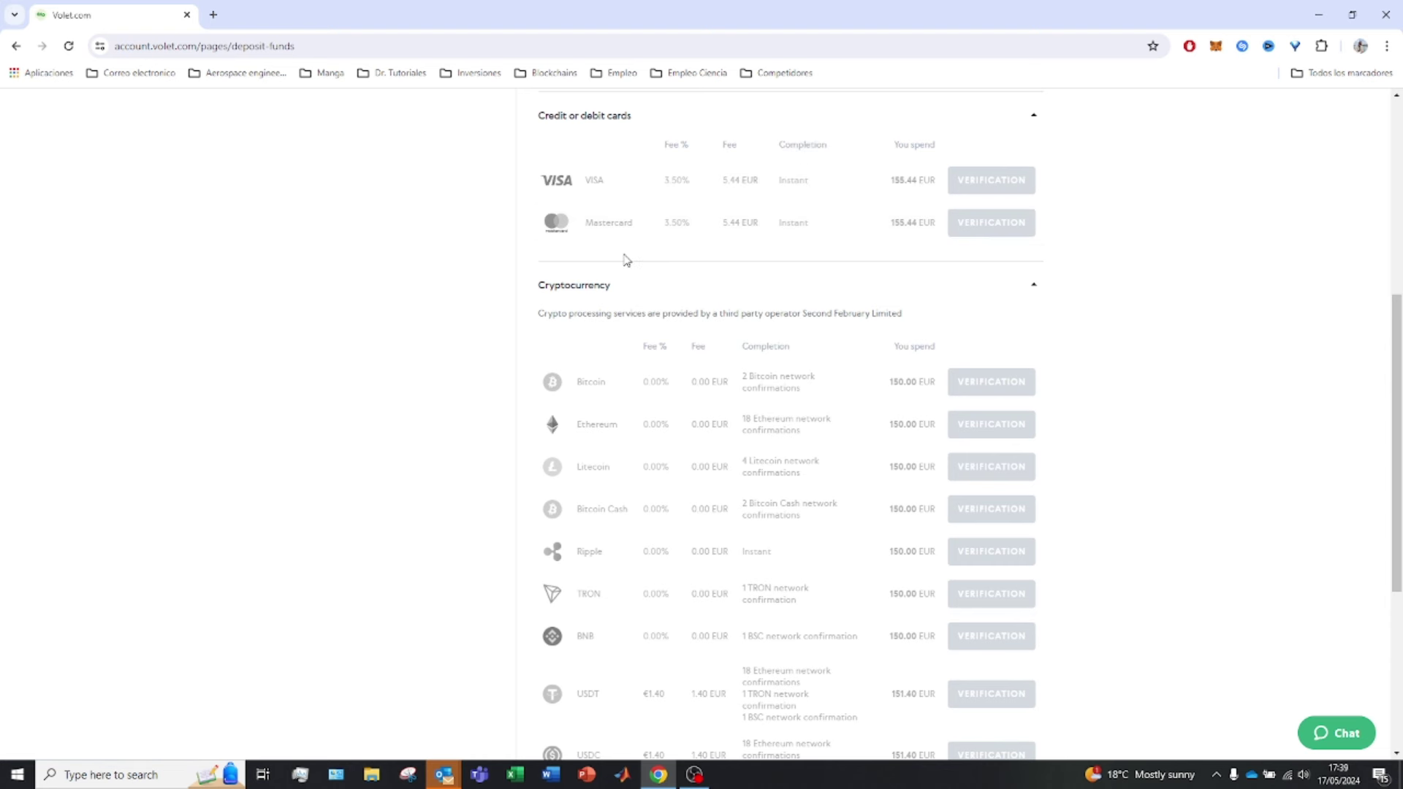
pyautogui.scroll(-3, 636, 284)
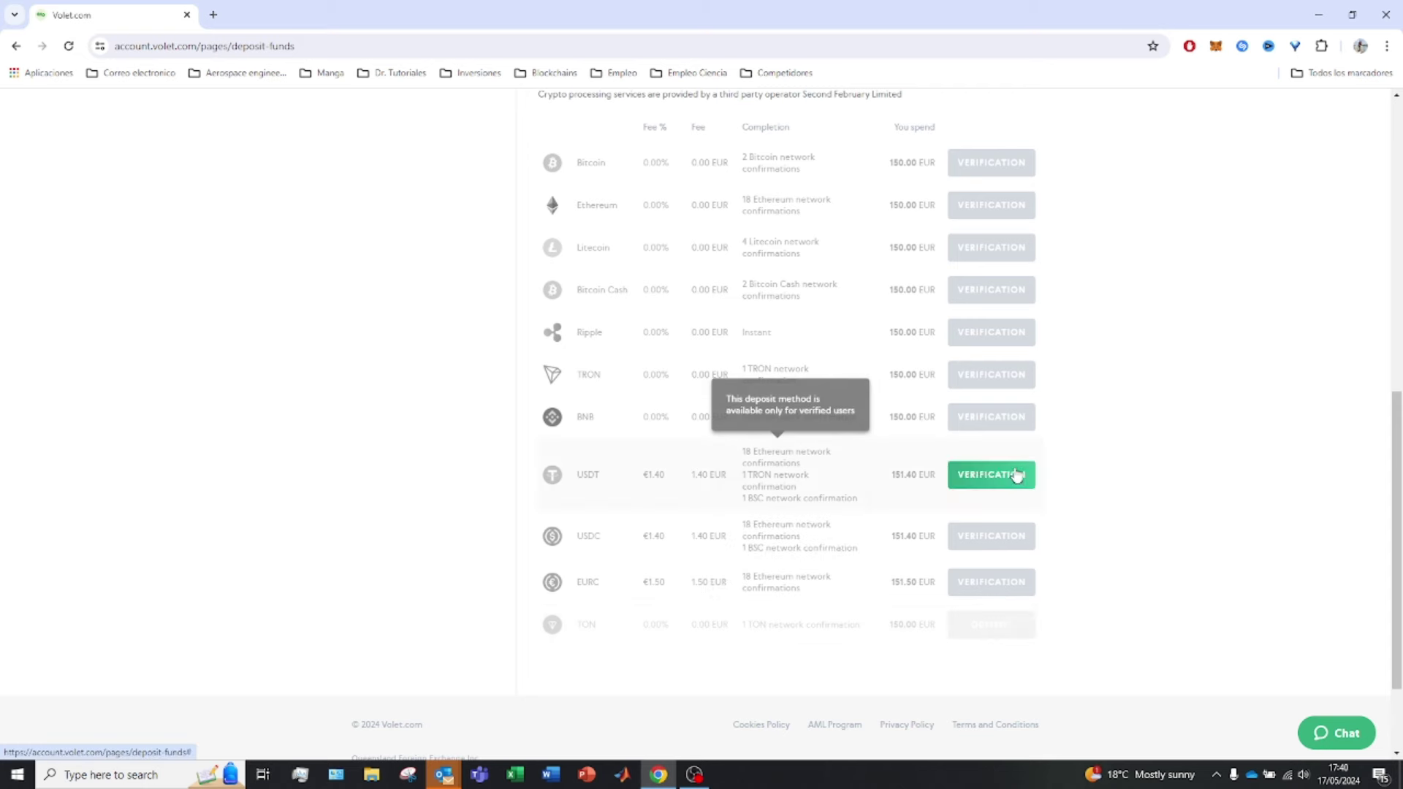
pyautogui.scroll(4, 992, 381)
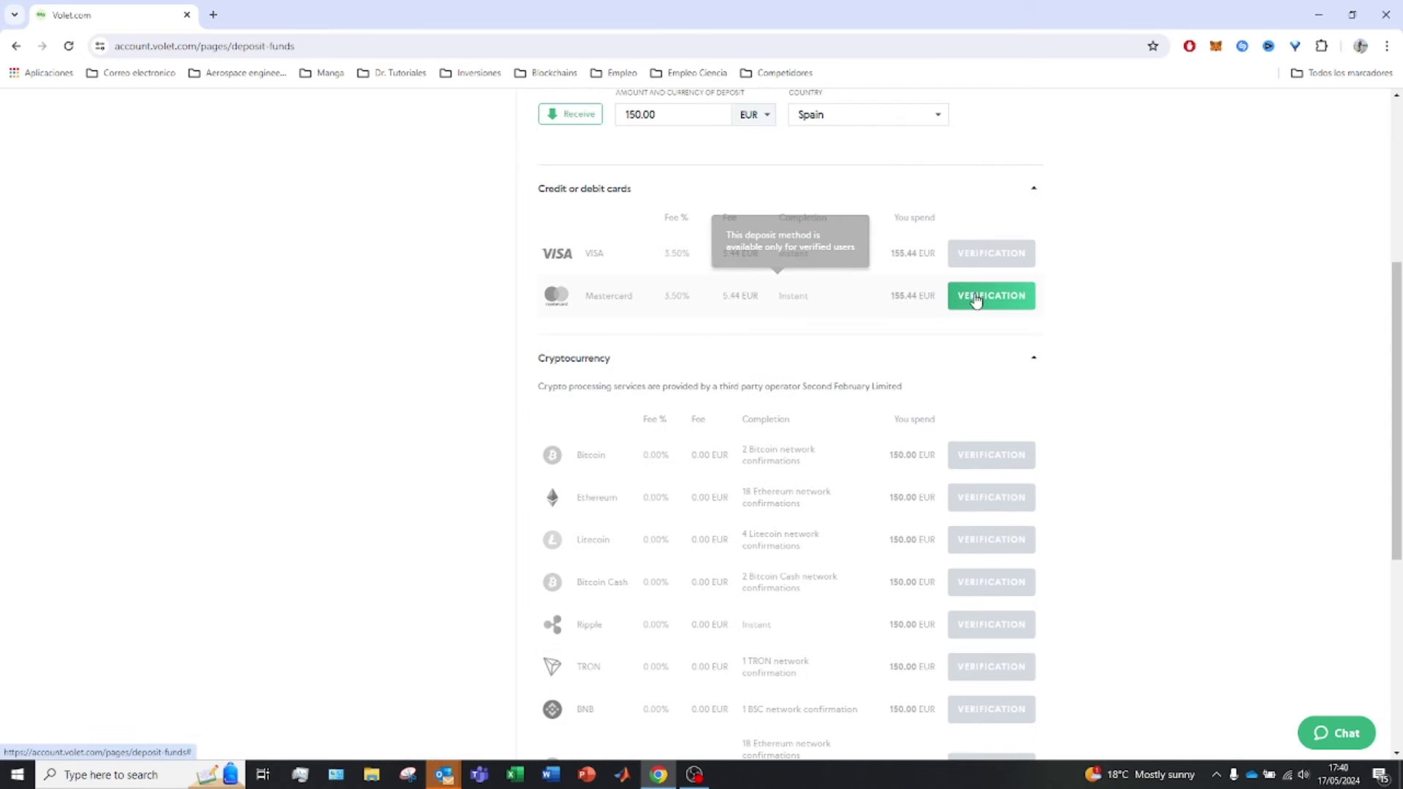
pyautogui.scroll(3, 977, 300)
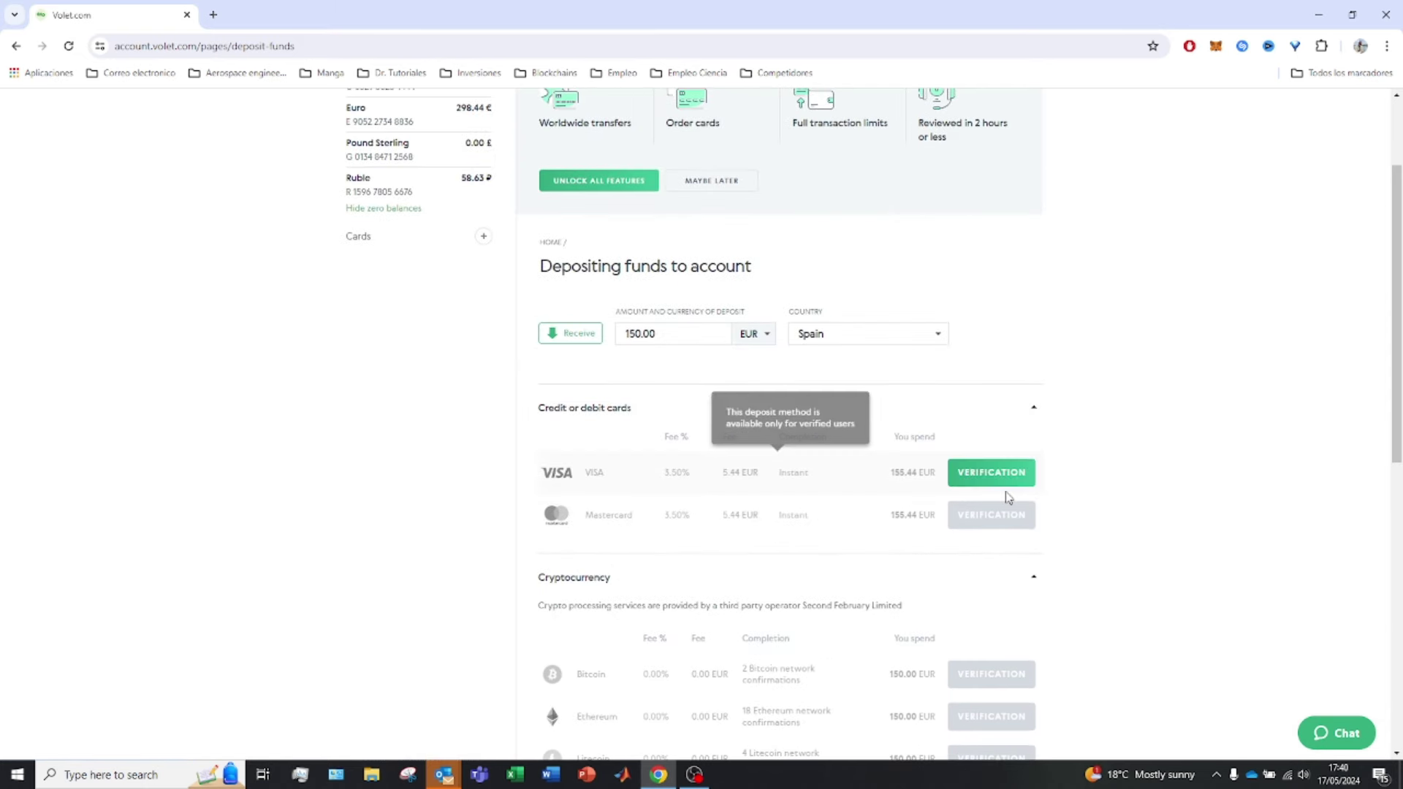
pyautogui.scroll(-9, 1003, 493)
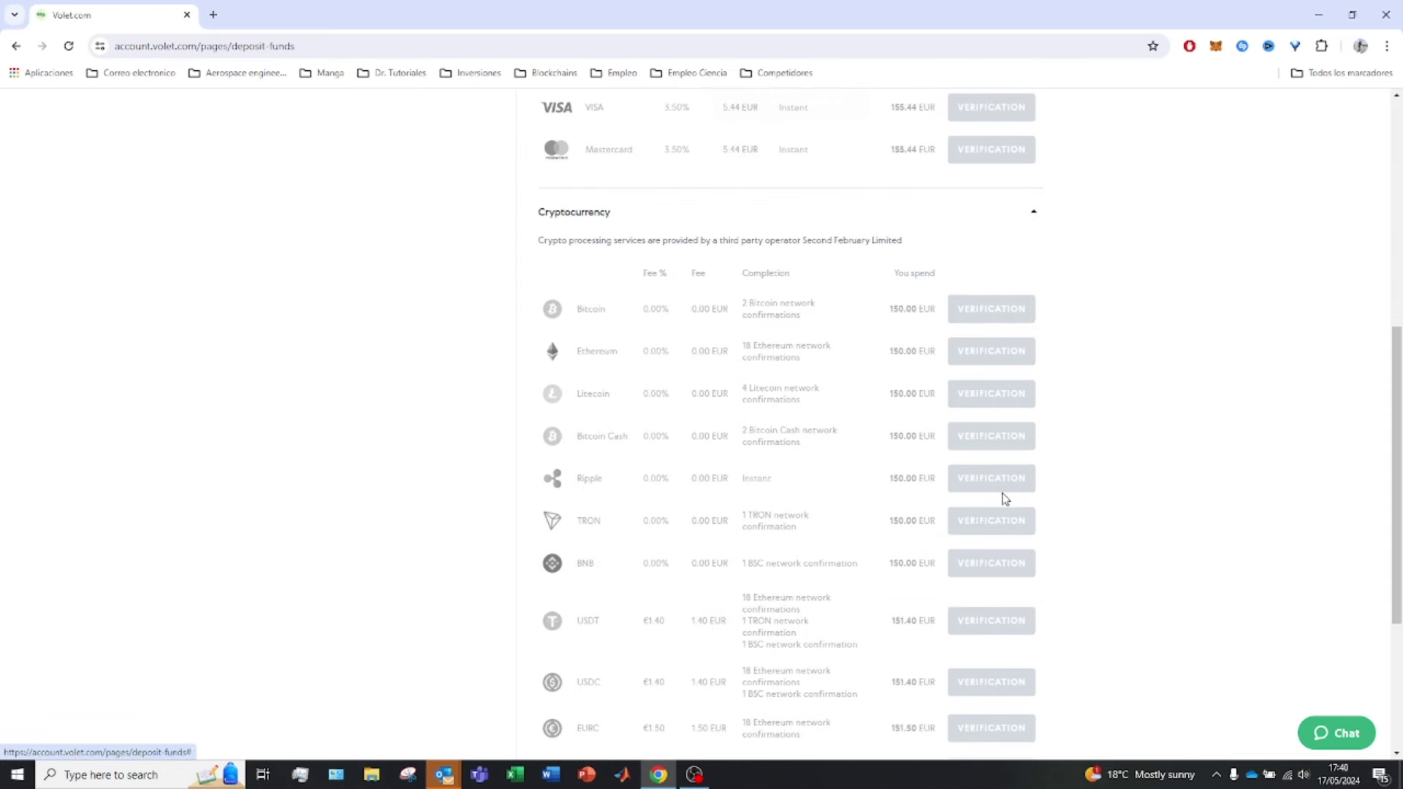
pyautogui.scroll(7, 1002, 495)
pyautogui.scroll(4, 882, 318)
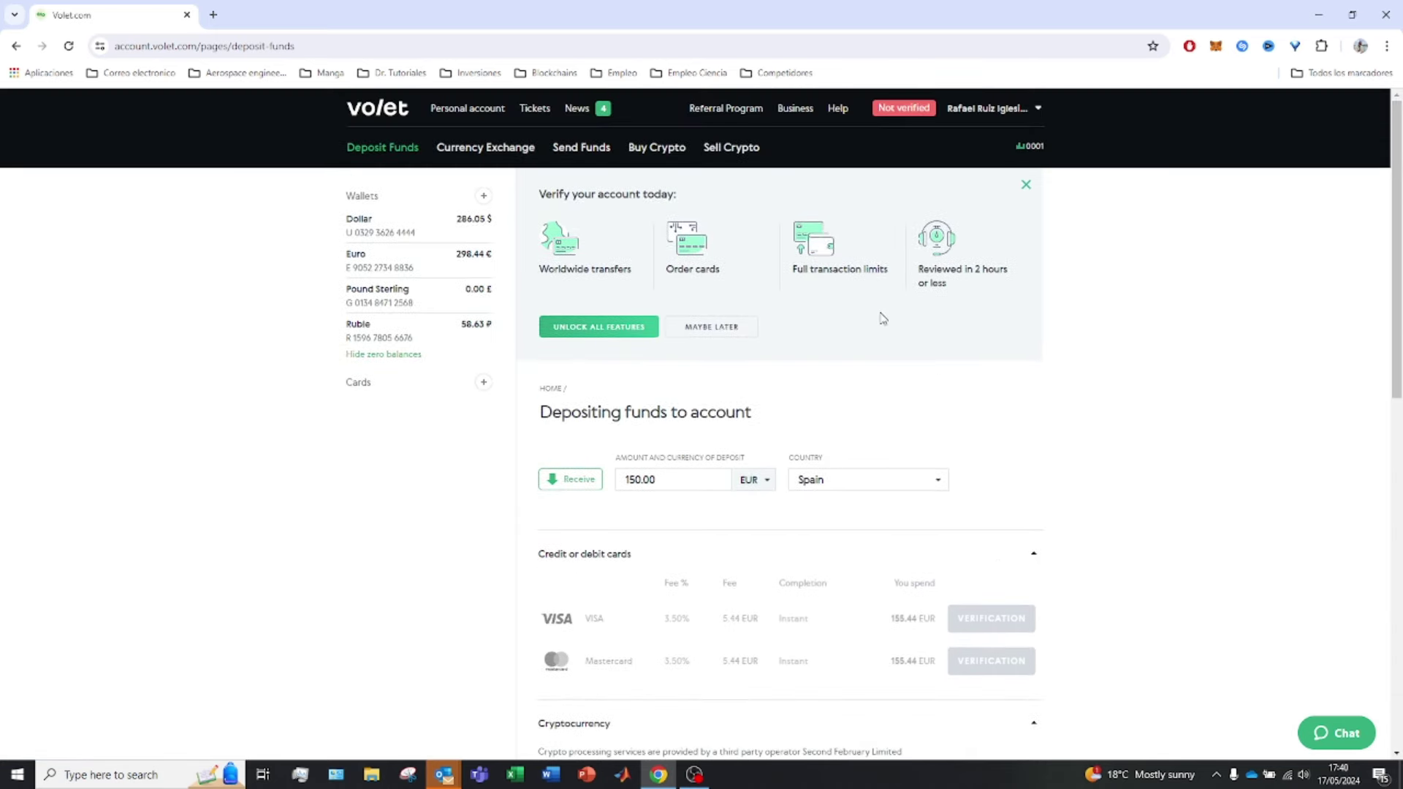
# Step: Set up a currency exchange with the Ruble wallet as source and the Euro wallet as destination
pyautogui.click(459, 157)
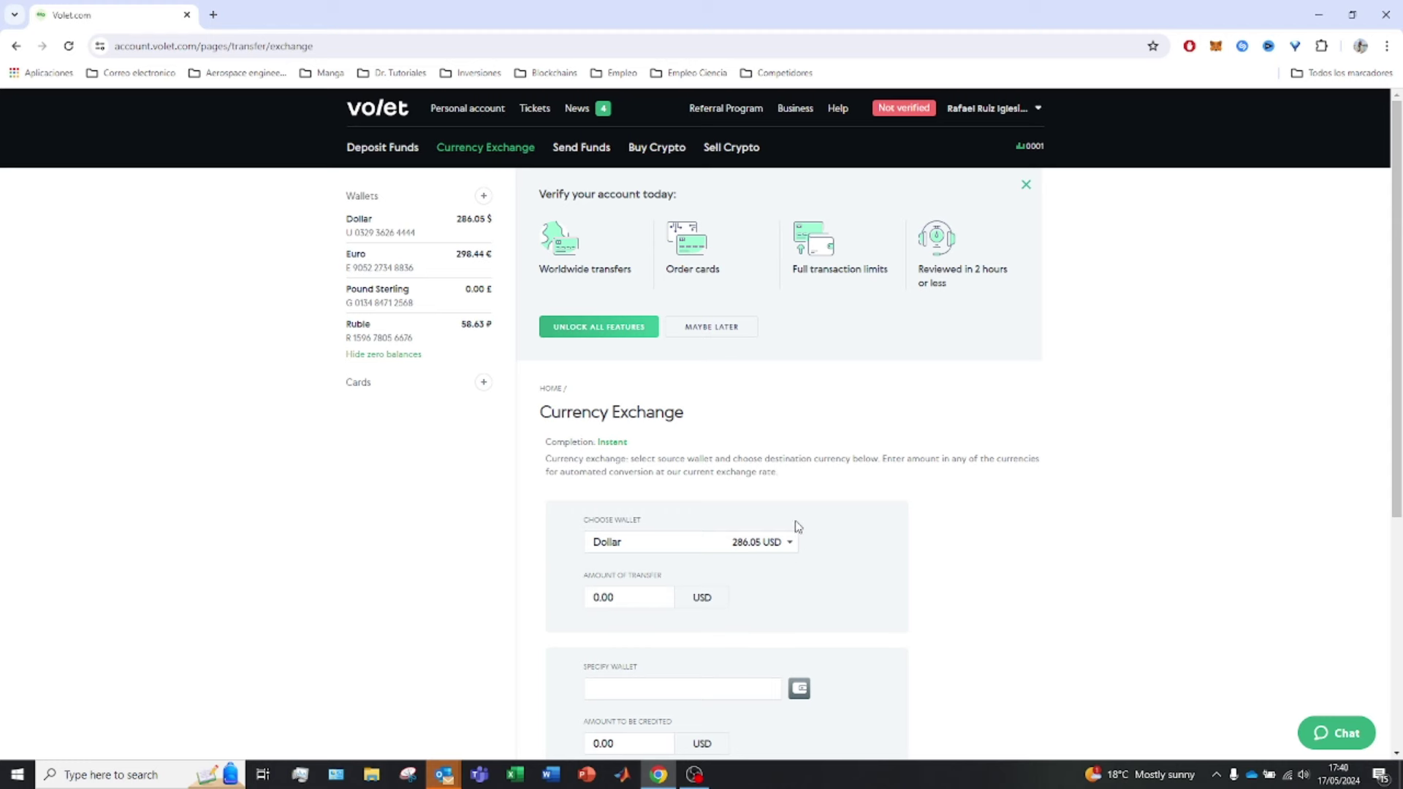
pyautogui.scroll(-1, 610, 357)
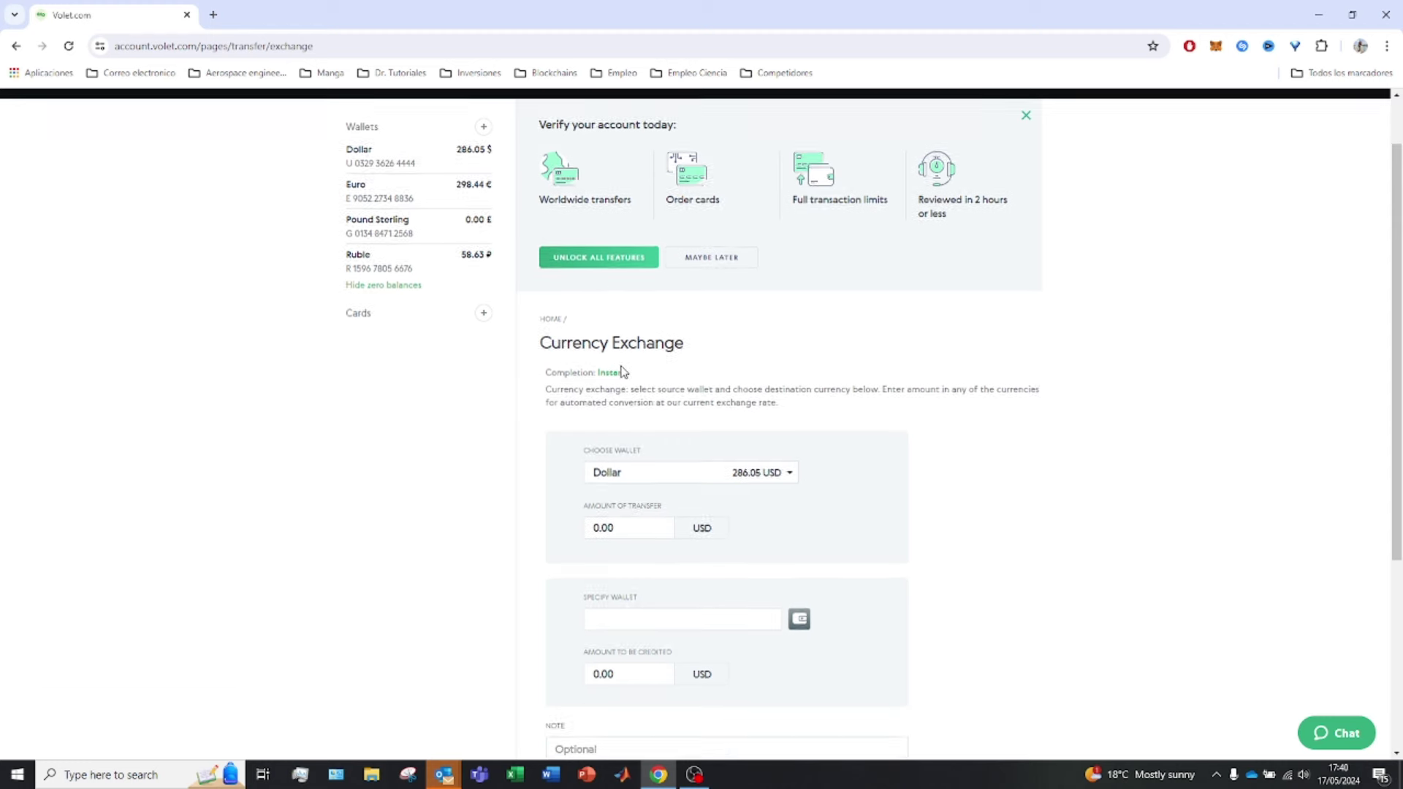
pyautogui.click(712, 472)
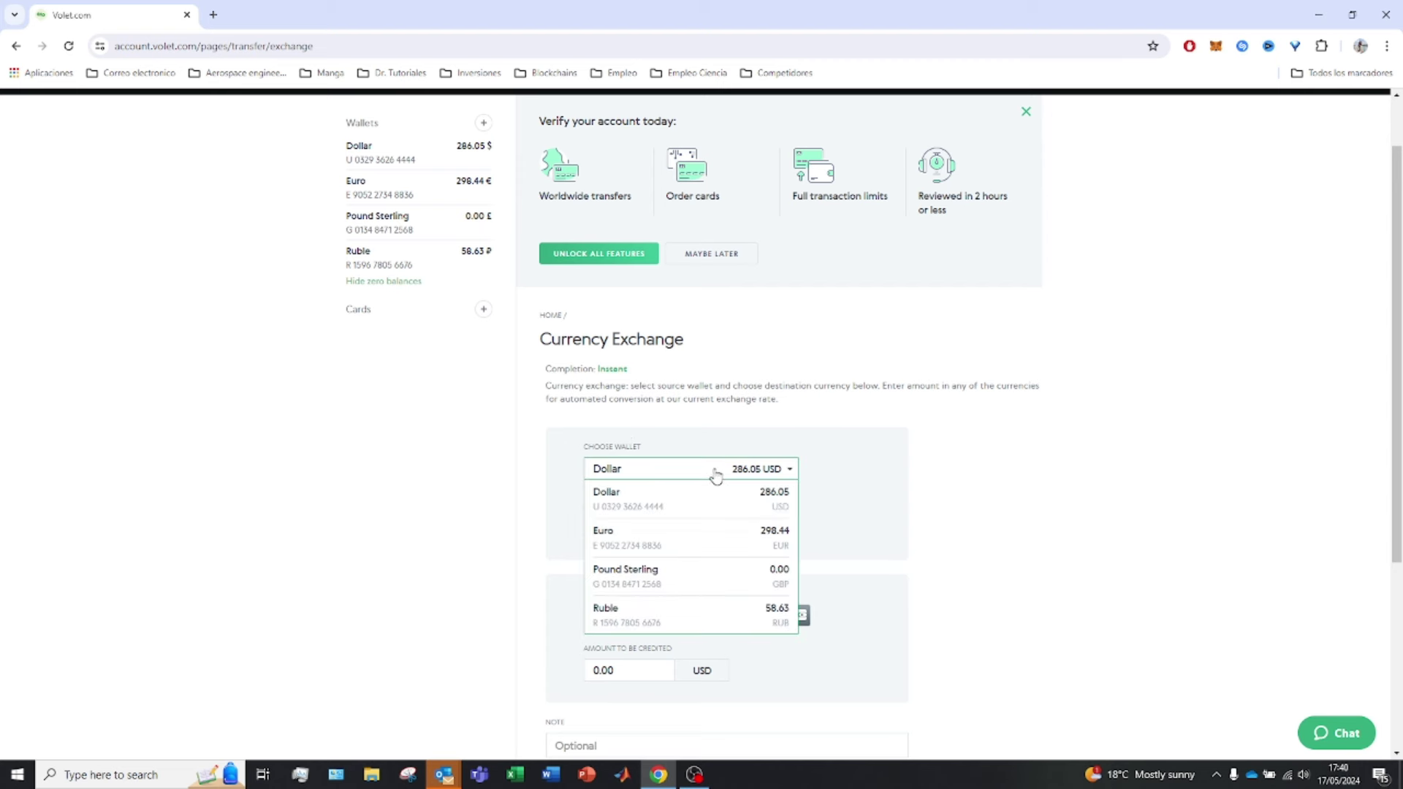
pyautogui.click(647, 615)
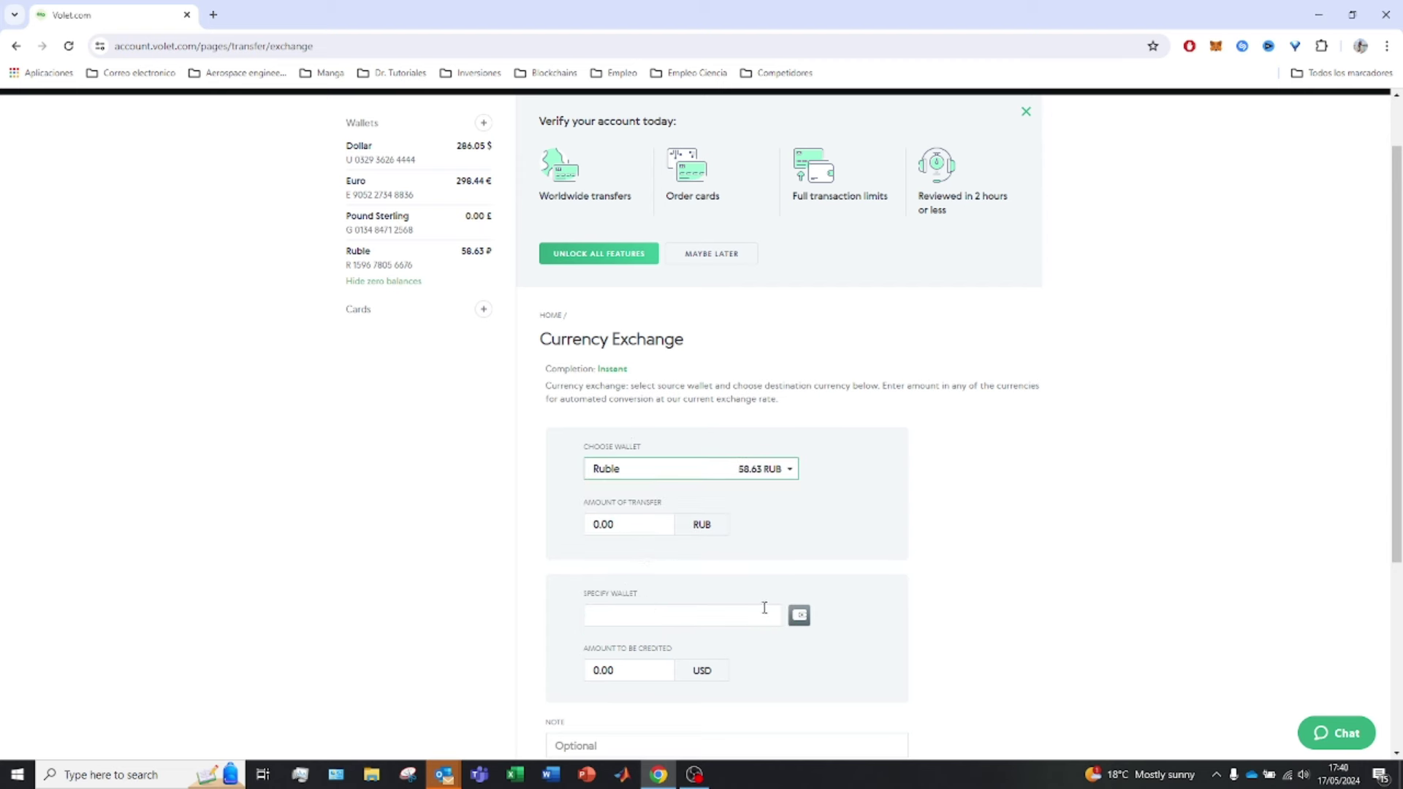
pyautogui.click(799, 618)
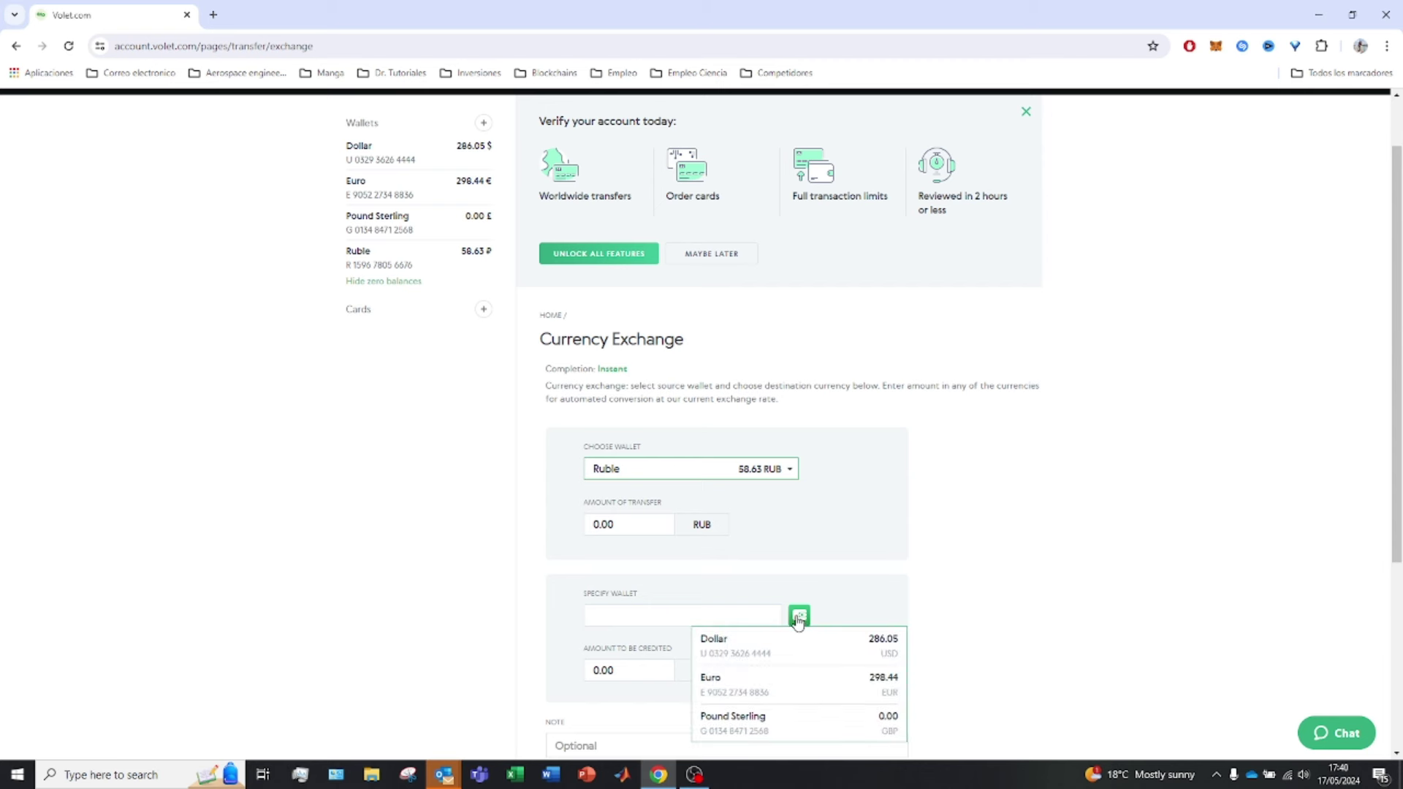
pyautogui.click(737, 682)
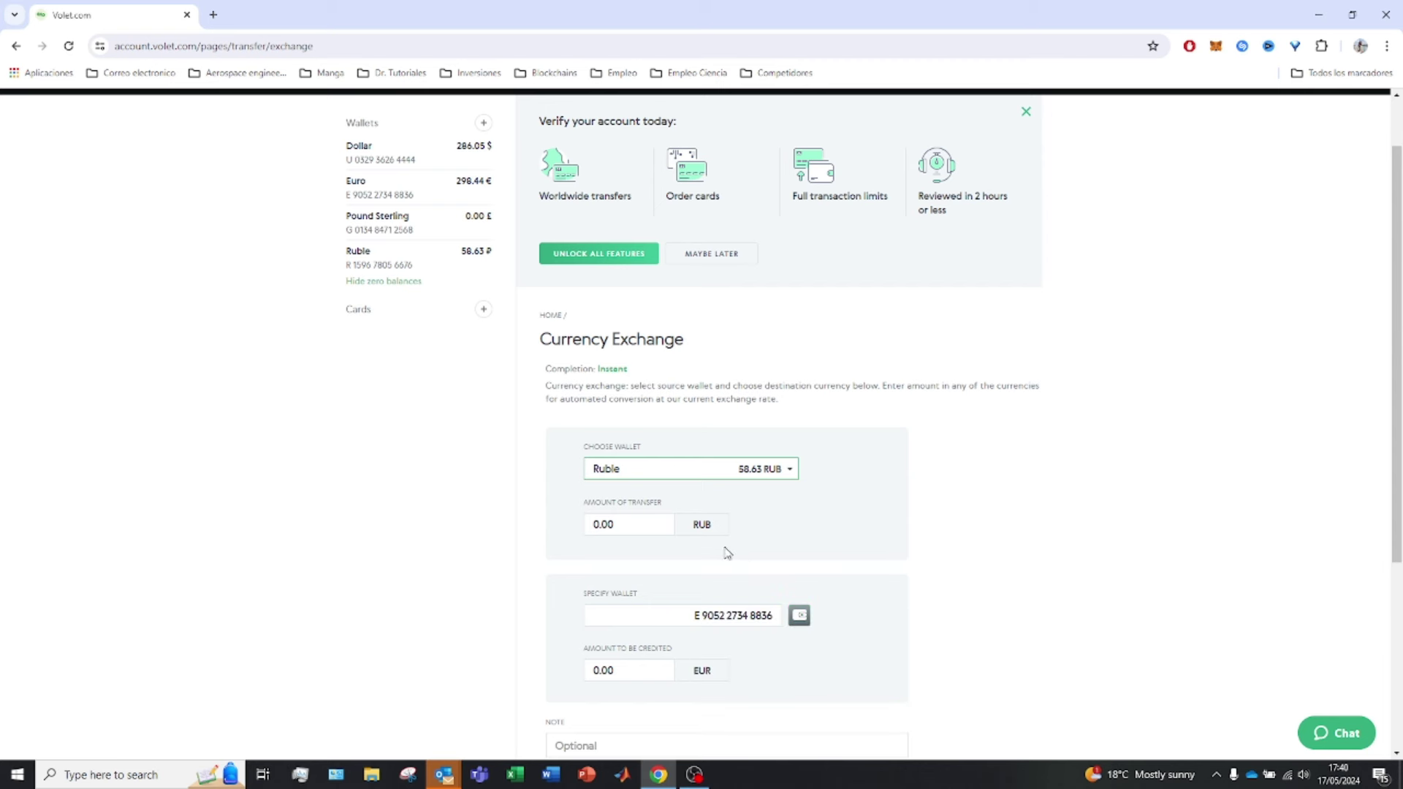
# Step: Set the exchange's transfer amount to 58.63 RUB
pyautogui.click(623, 523)
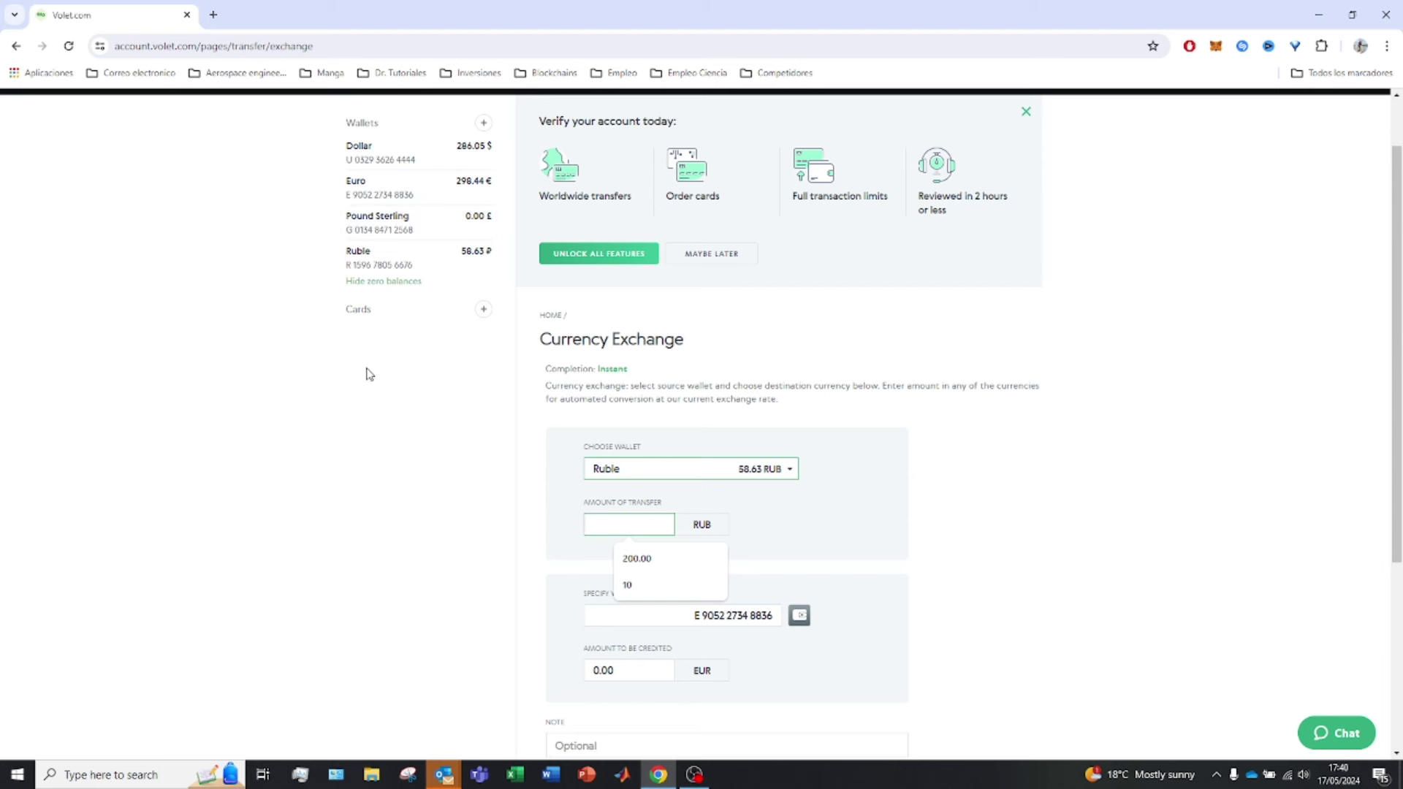
pyautogui.write('6')
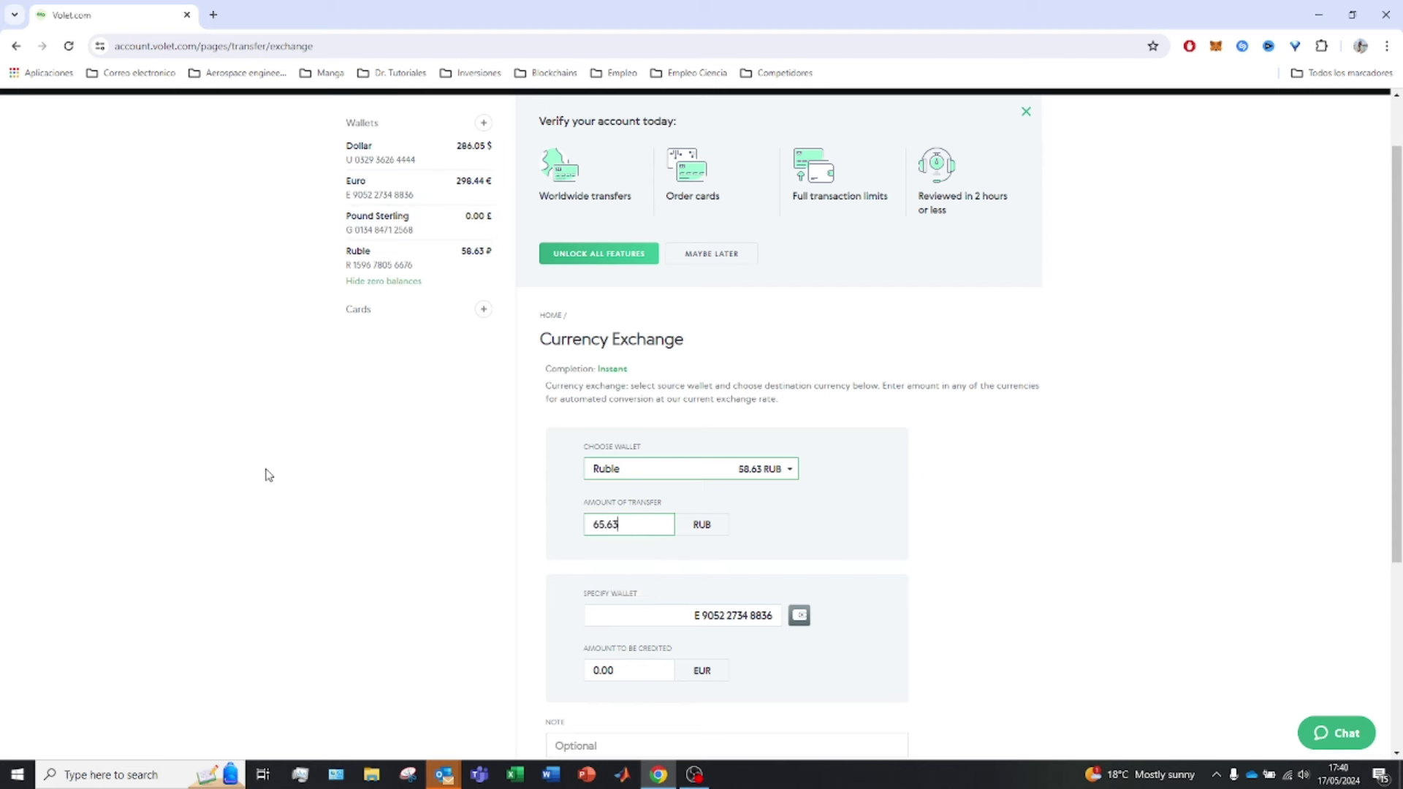
pyautogui.write('5.63')
pyautogui.moveTo(650, 523); pyautogui.dragTo(526, 523)
pyautogui.write('5')
pyautogui.click(527, 525)
# Step: Check the transfer amount against the Ruble wallet balance, then submit and confirm the currency exchange
pyautogui.scroll(-1, 690, 666)
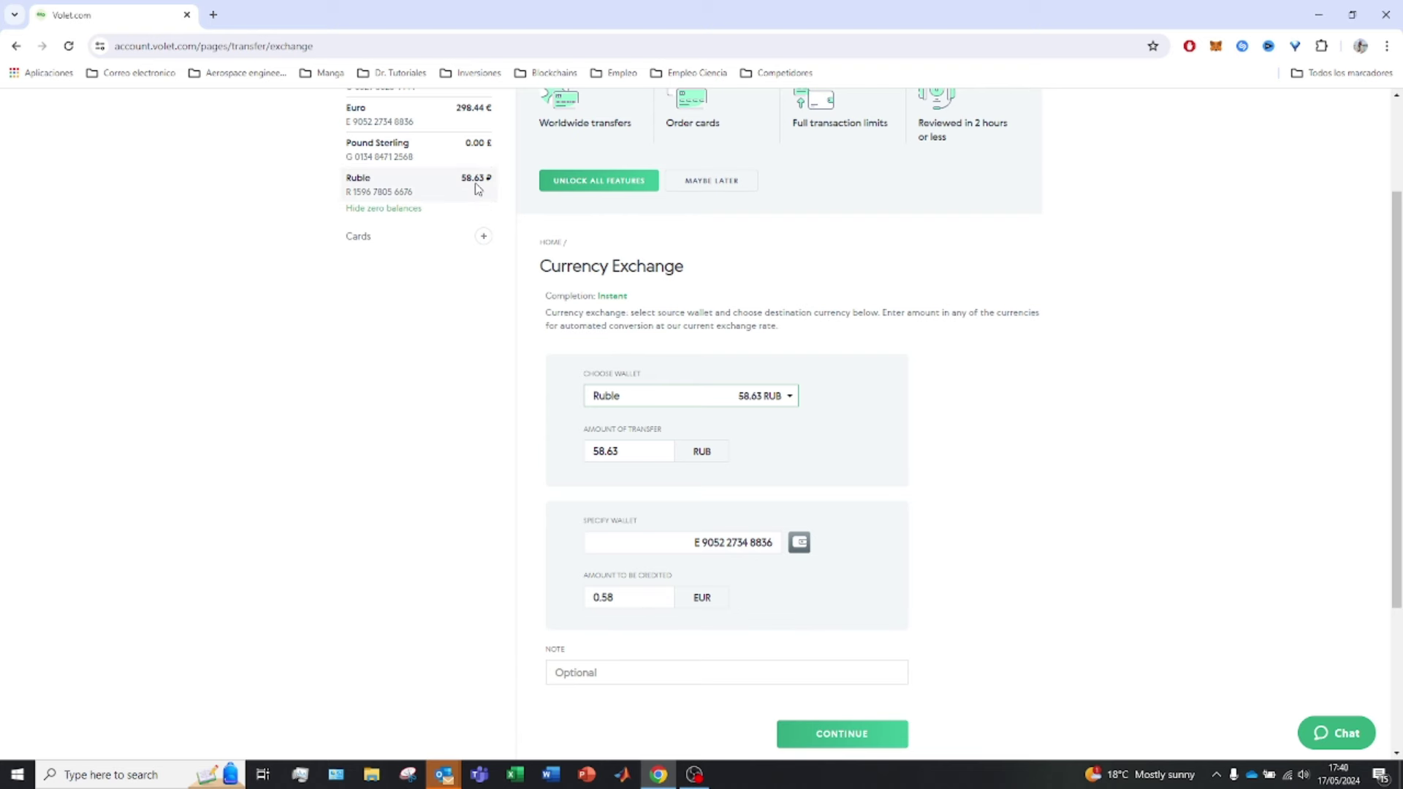
pyautogui.scroll(1, 479, 189)
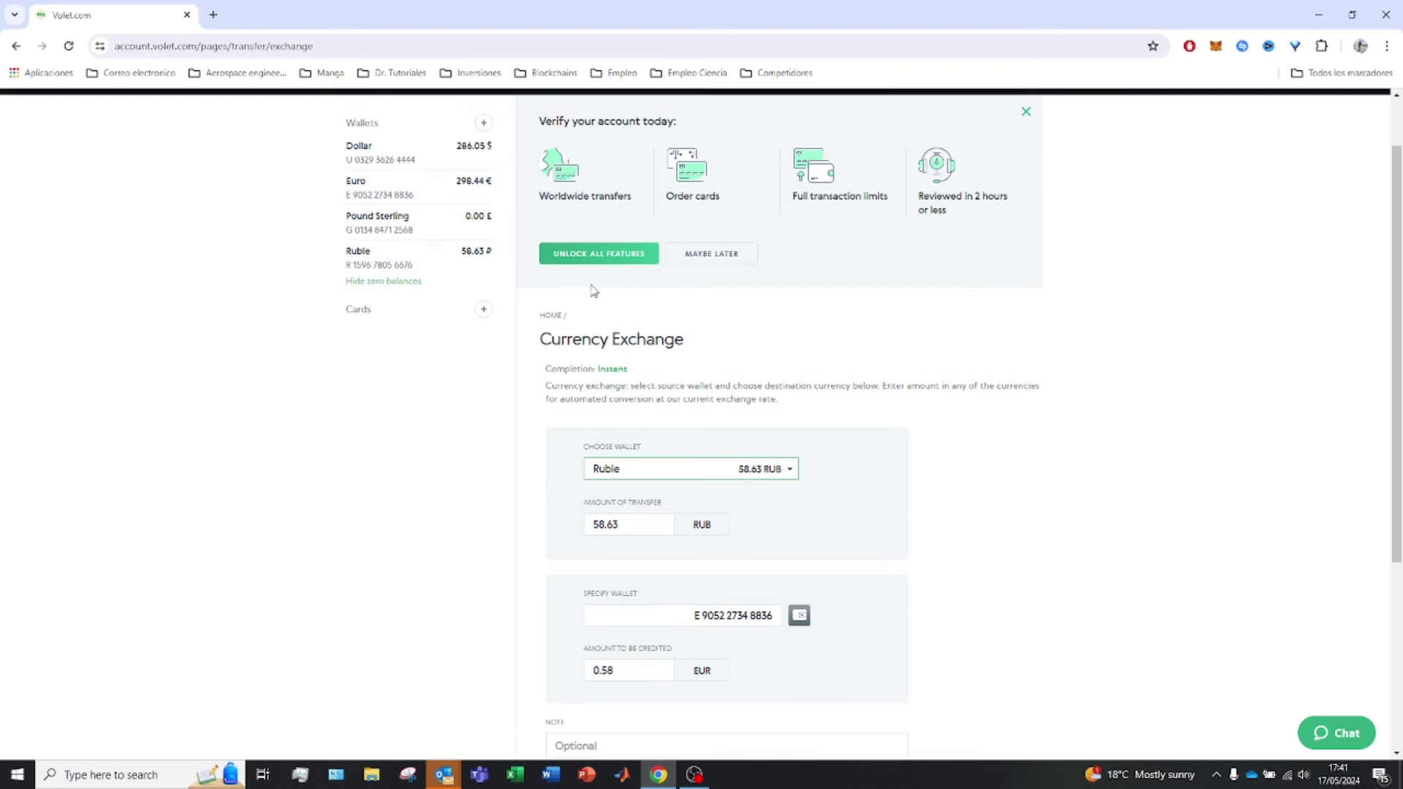
pyautogui.scroll(-4, 833, 622)
pyautogui.click(849, 588)
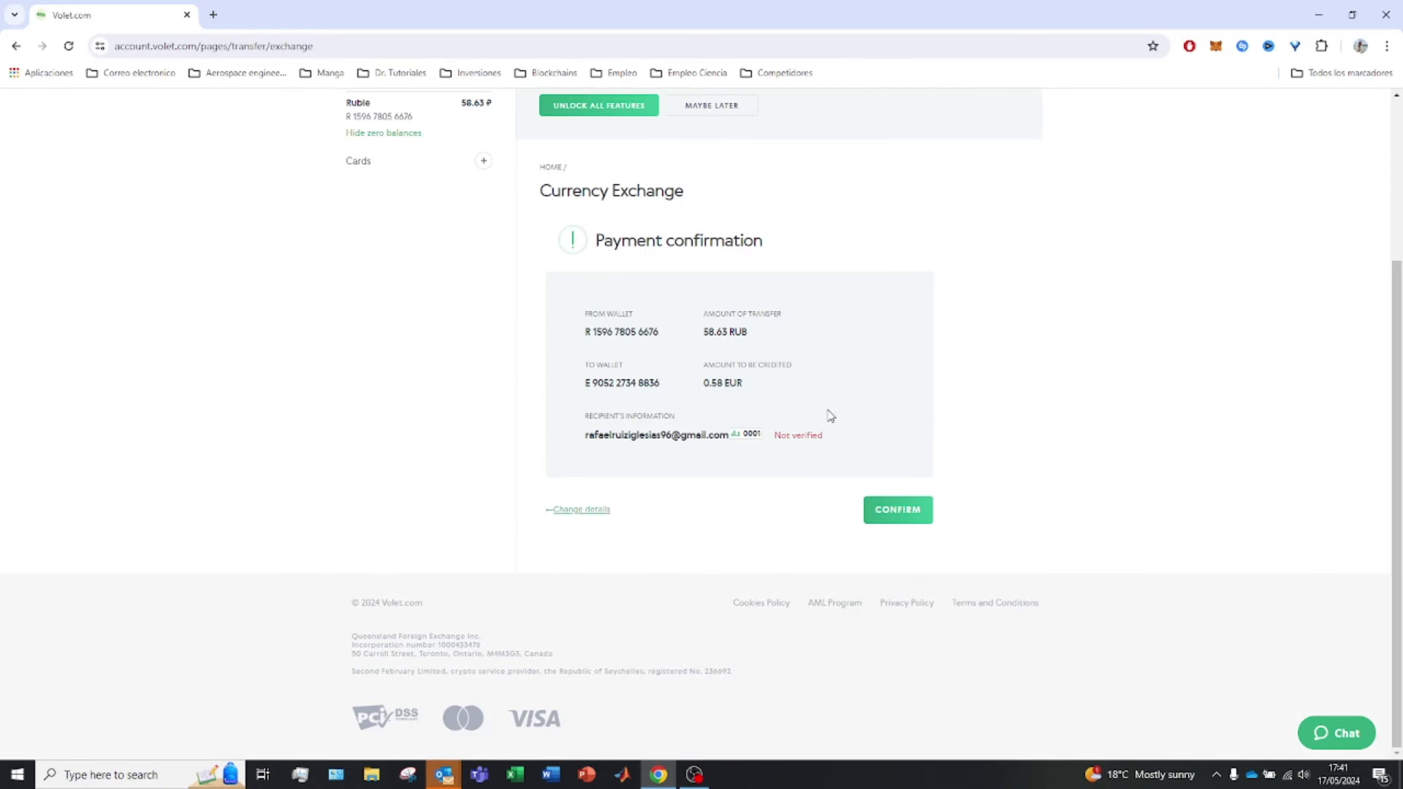
pyautogui.click(884, 515)
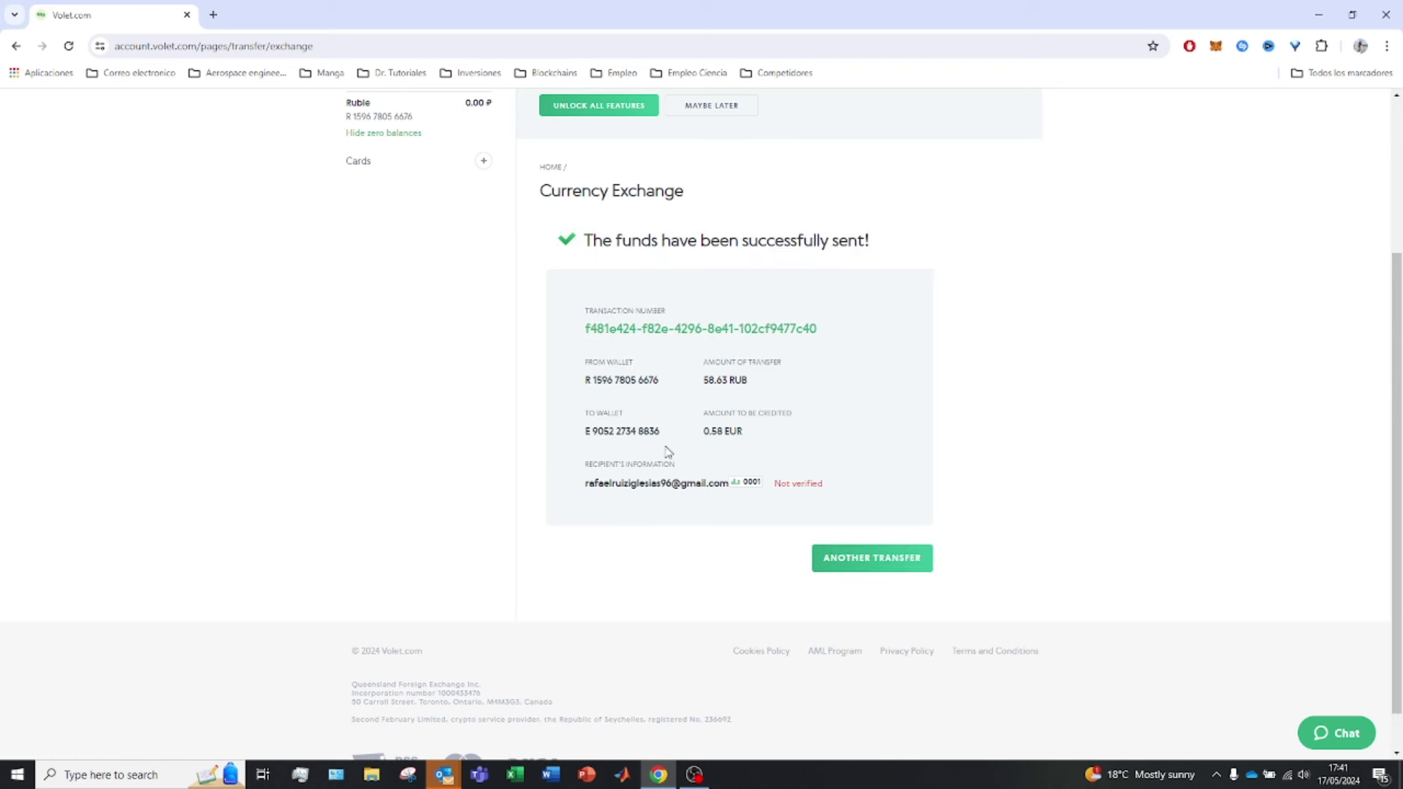
# Step: Check the exchange receipt and reload the Currency Exchange page to view the updated wallet balances
pyautogui.scroll(2, 701, 278)
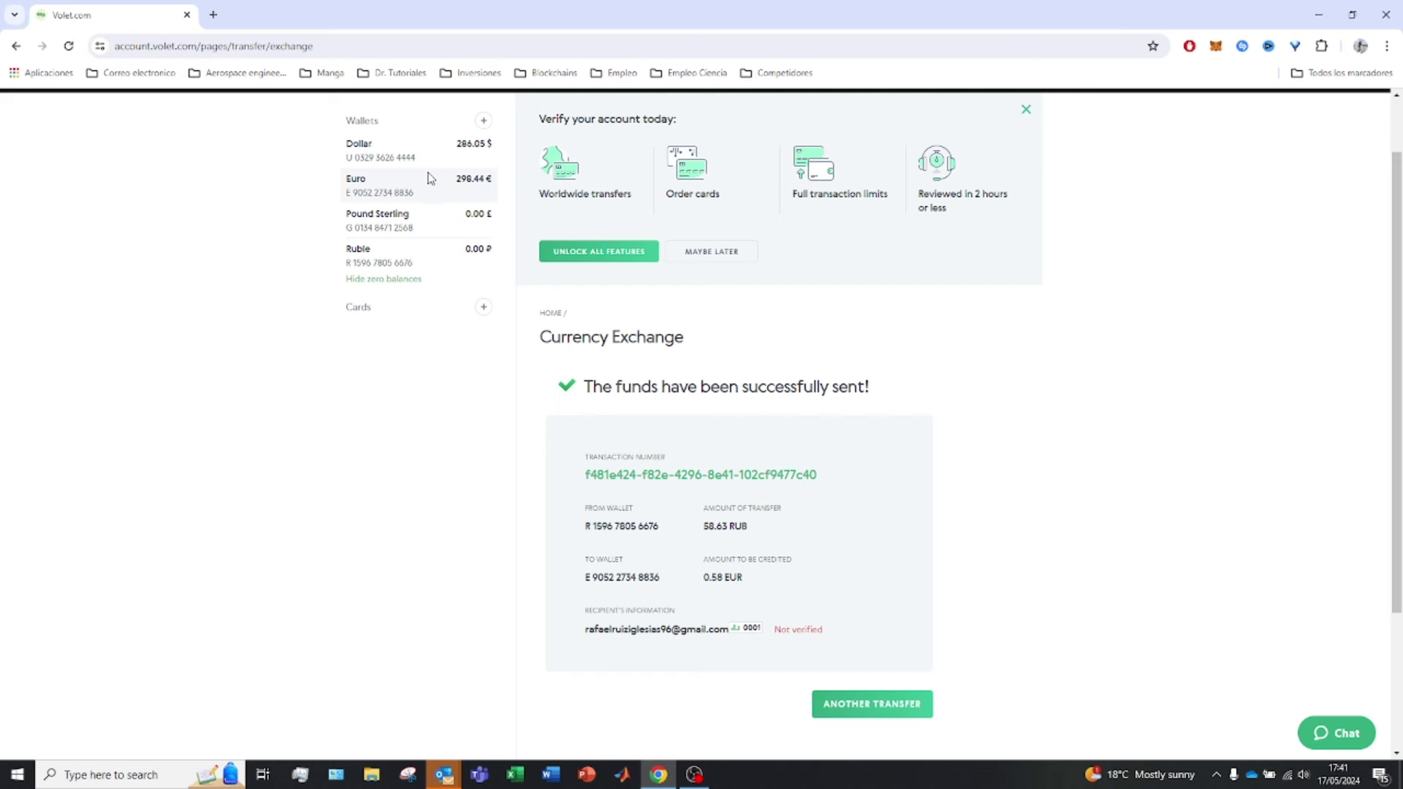
pyautogui.scroll(-3, 786, 575)
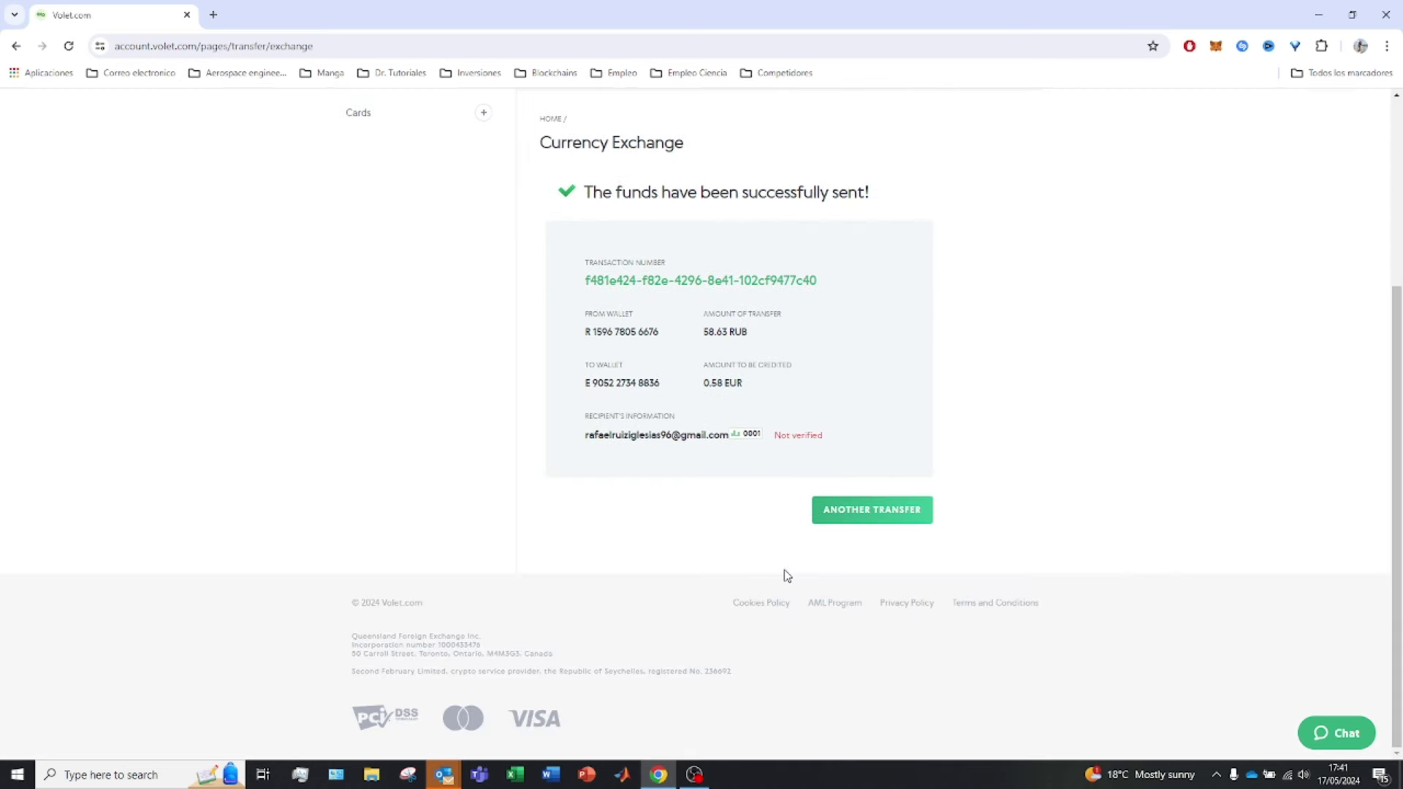
pyautogui.scroll(4, 842, 549)
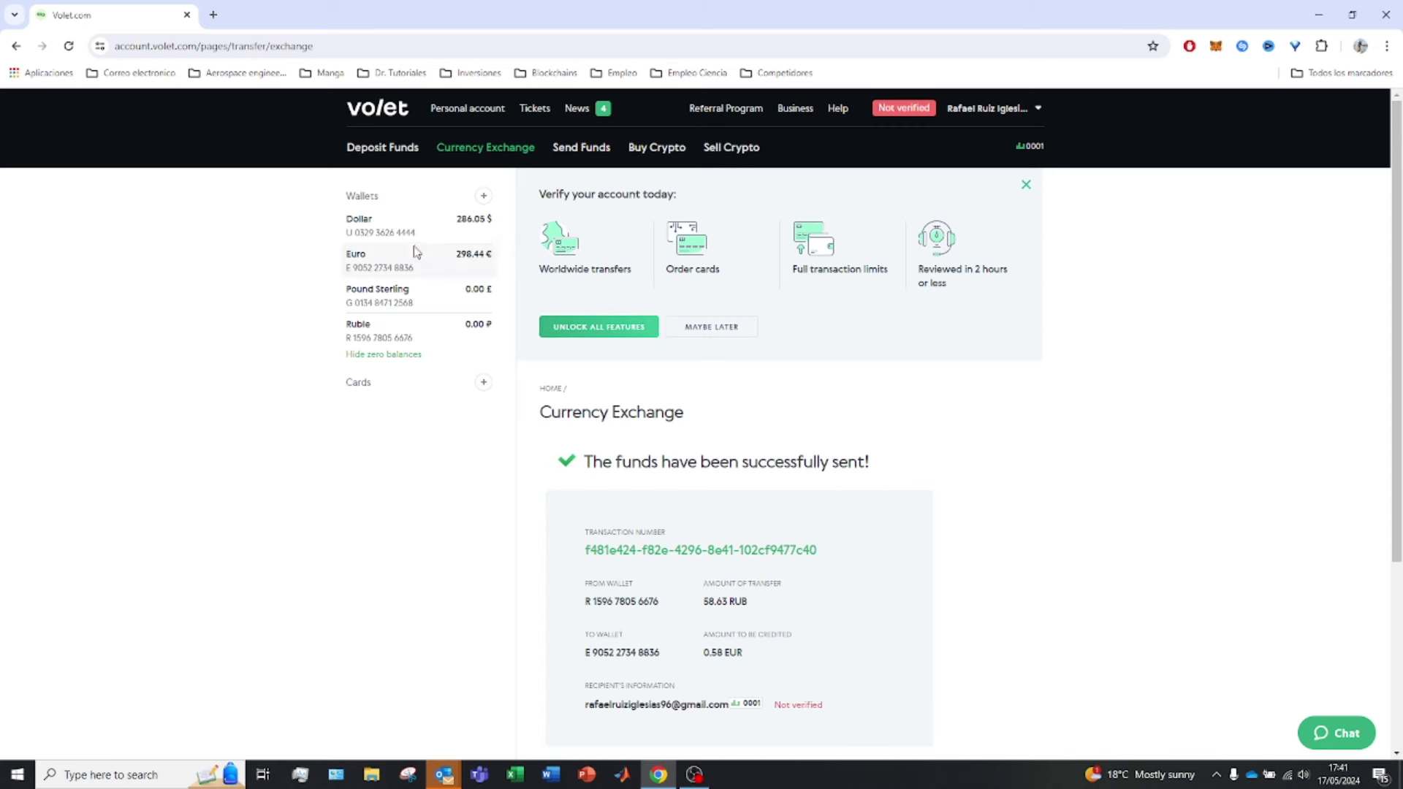
pyautogui.click(483, 149)
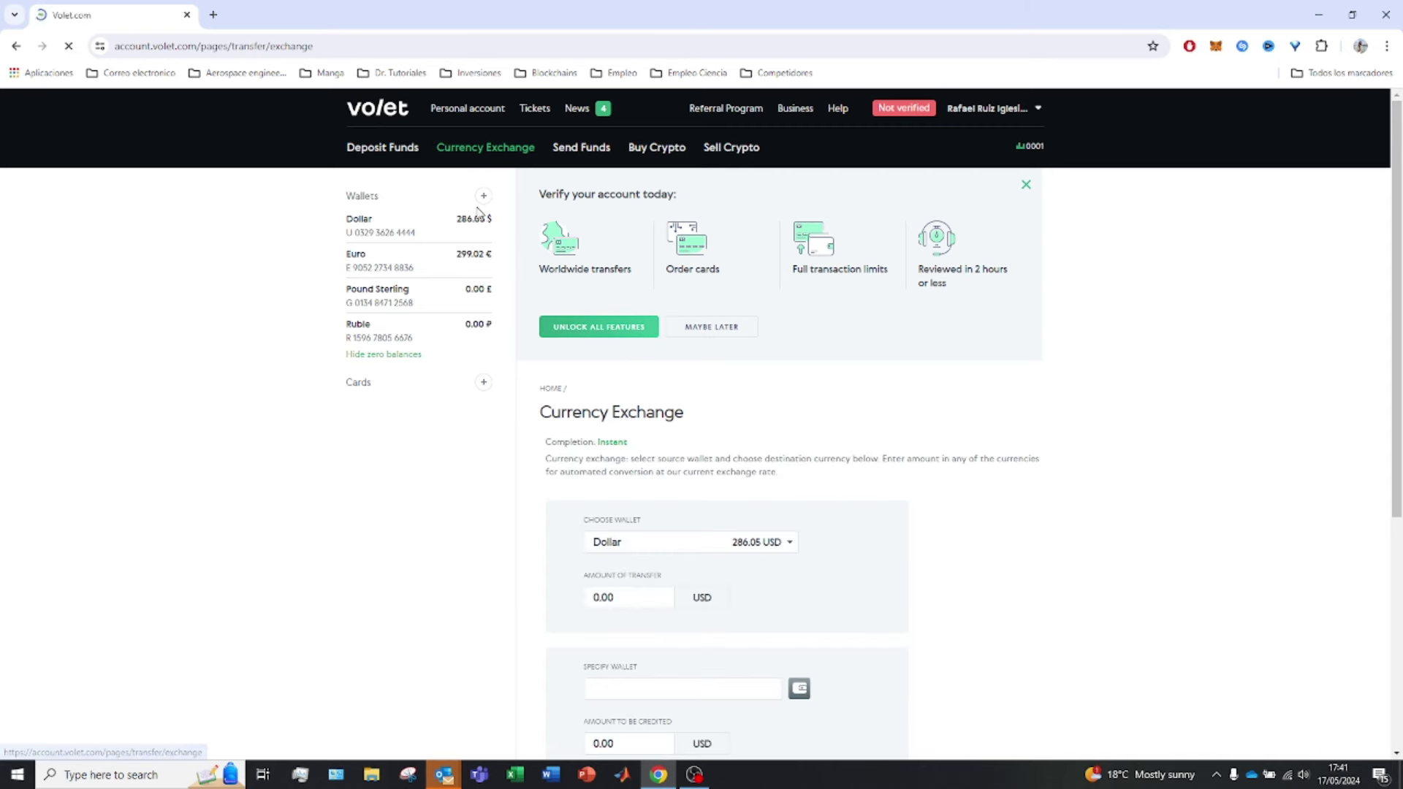
pyautogui.scroll(-2, 803, 444)
pyautogui.scroll(-2, 804, 445)
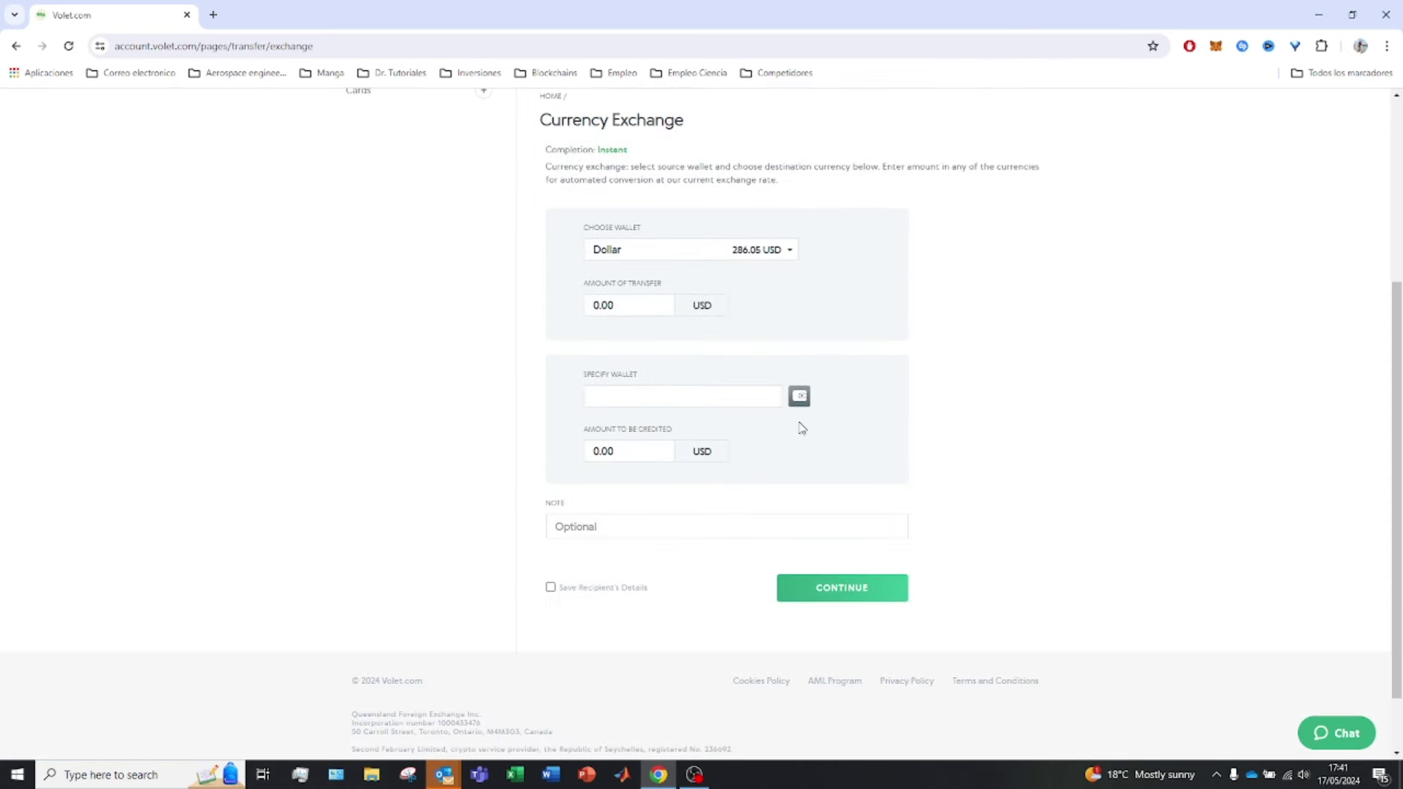
pyautogui.scroll(4, 801, 427)
# Step: Open the Send Funds form for transfers to a Volet.com wallet and examine its recipient wallet or email field
pyautogui.click(529, 149)
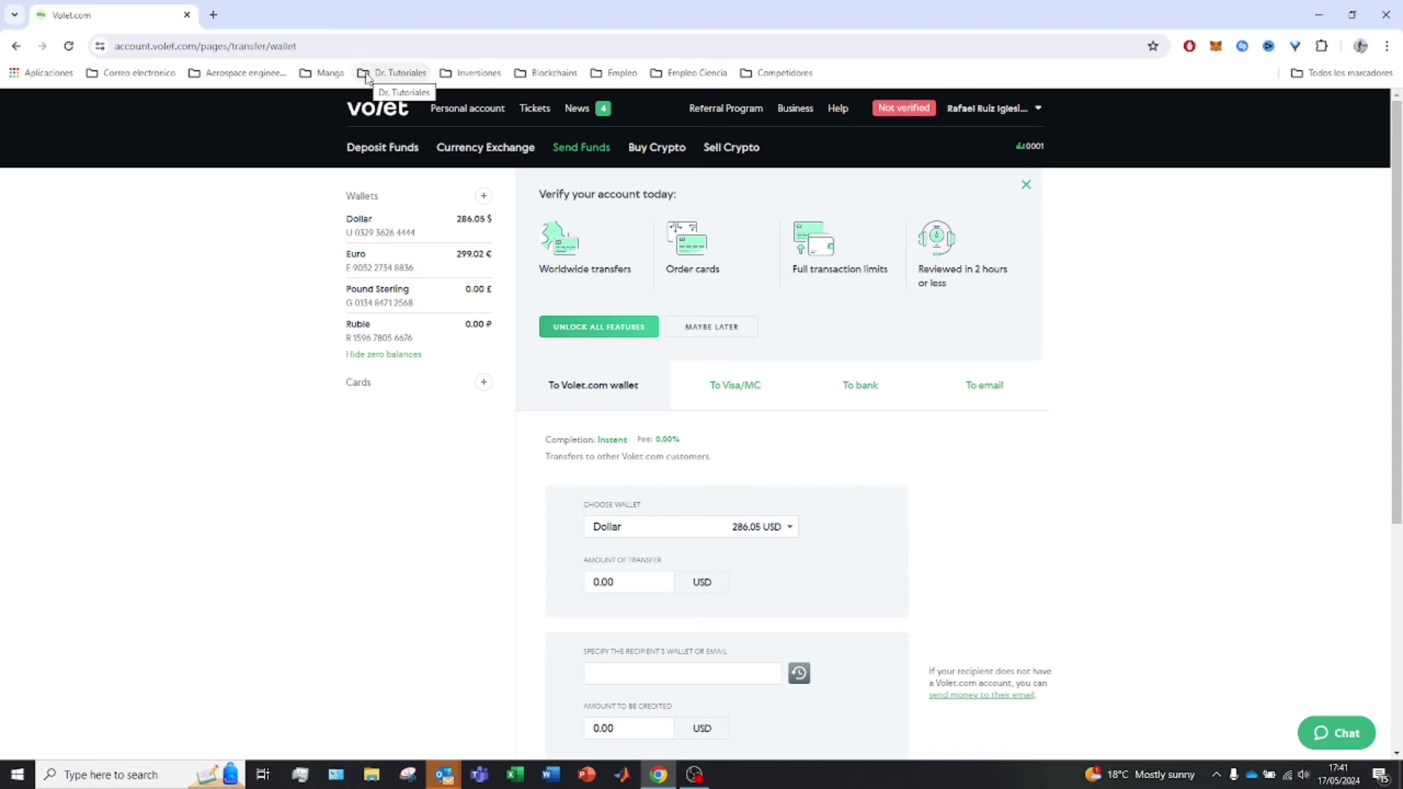
pyautogui.scroll(-1, 696, 574)
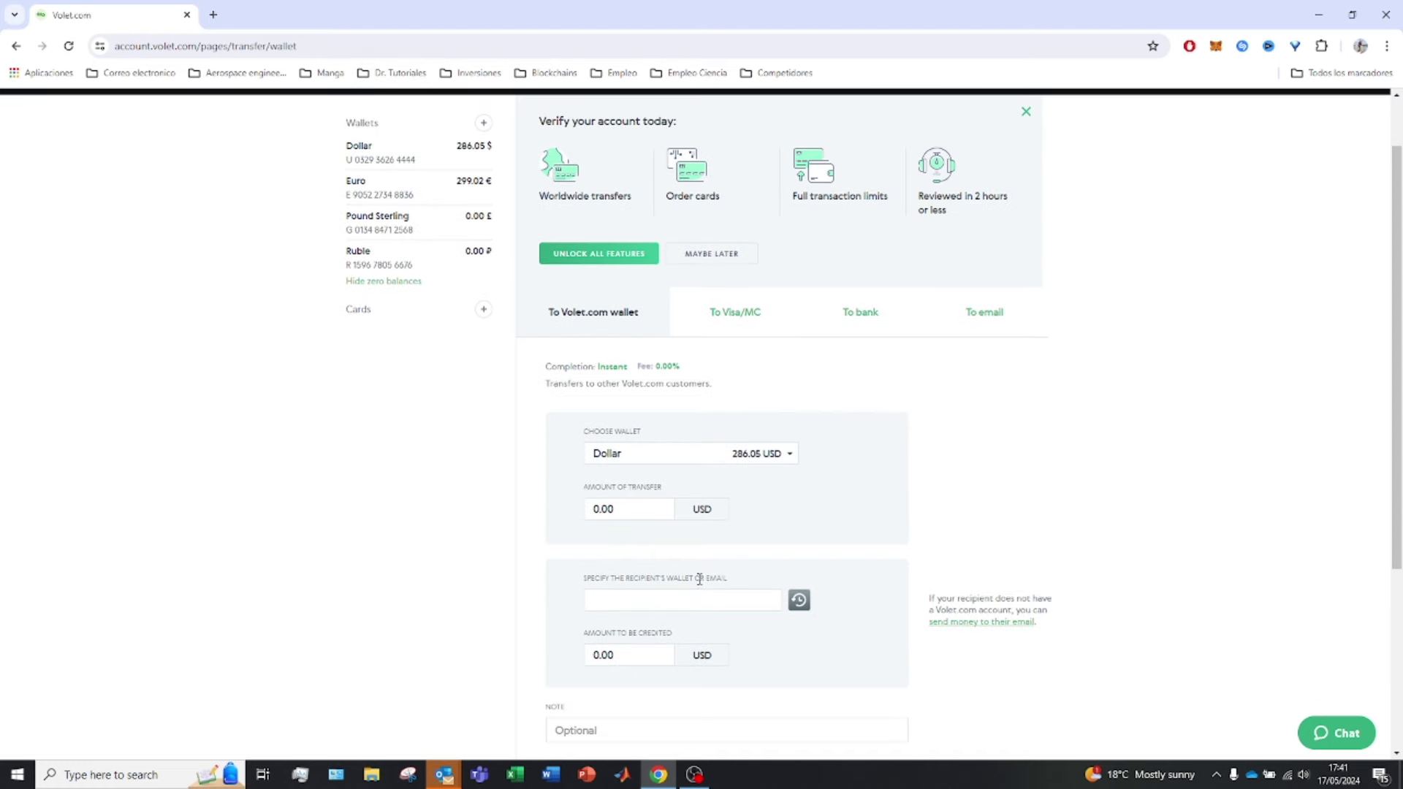
pyautogui.click(699, 603)
pyautogui.click(620, 542)
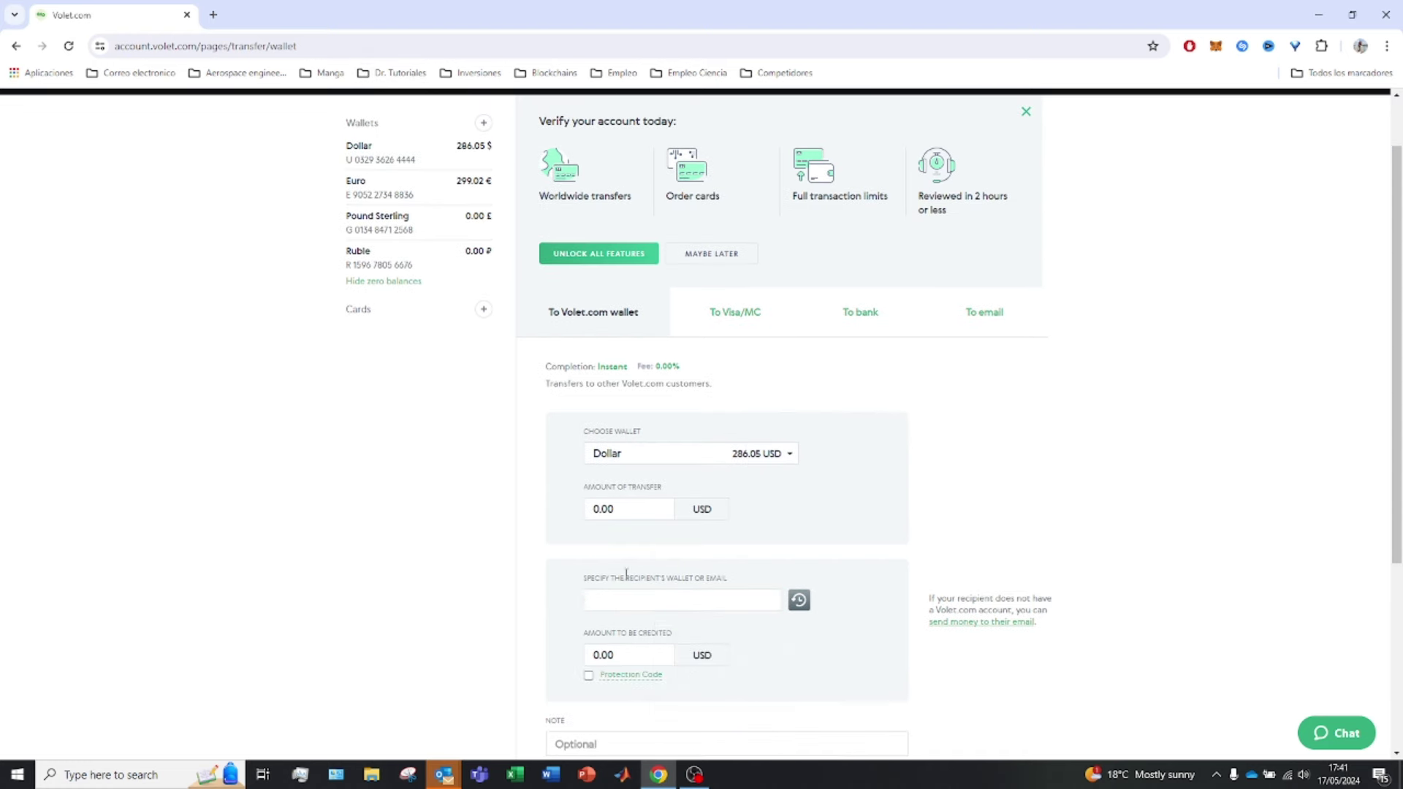
pyautogui.moveTo(586, 582); pyautogui.dragTo(737, 590)
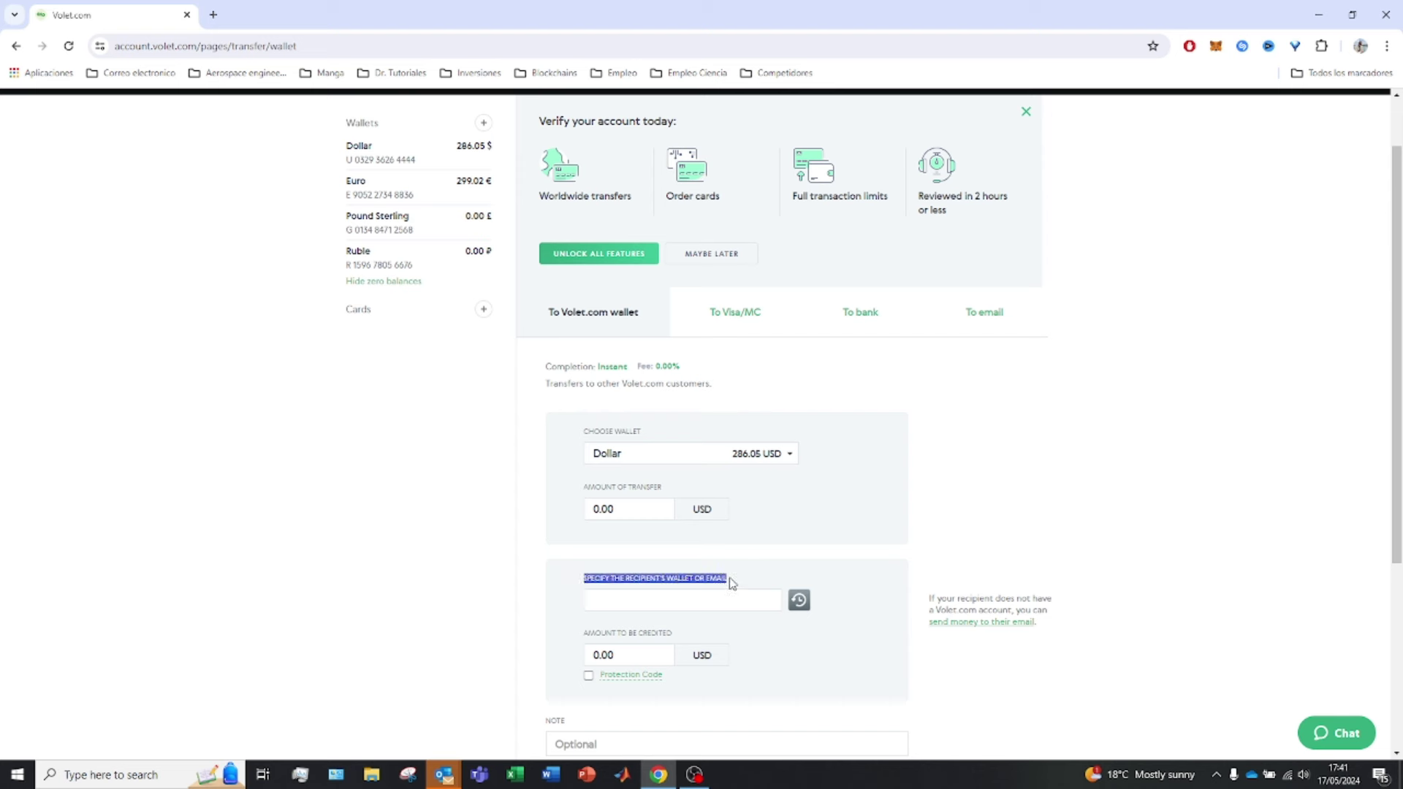
pyautogui.moveTo(732, 582); pyautogui.dragTo(595, 593)
pyautogui.scroll(1, 520, 528)
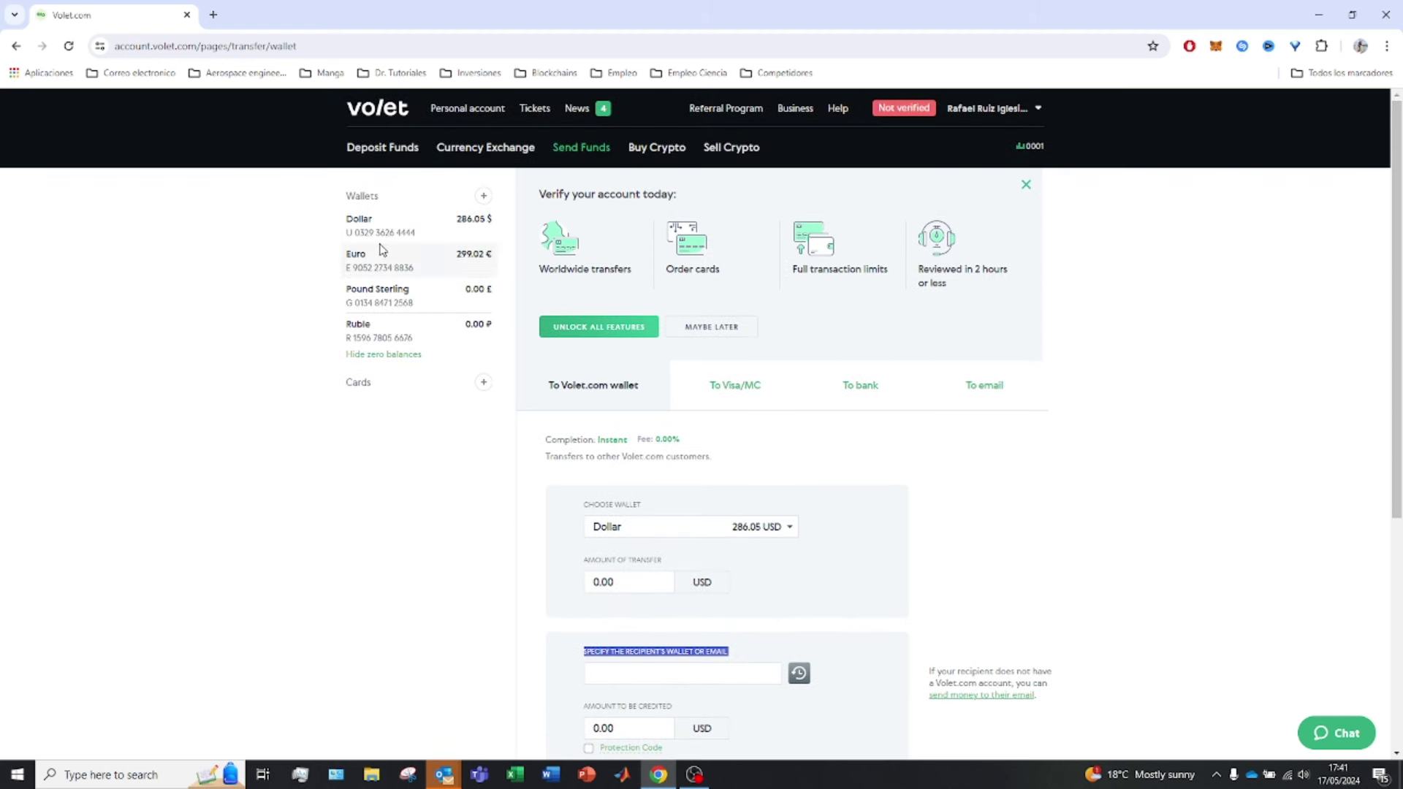
# Step: Copy the Dollar wallet's number into the recipient's wallet or email field as an example, and clear the field again
pyautogui.moveTo(340, 236); pyautogui.dragTo(420, 239)
pyautogui.hotkey('ctrl', 'c')
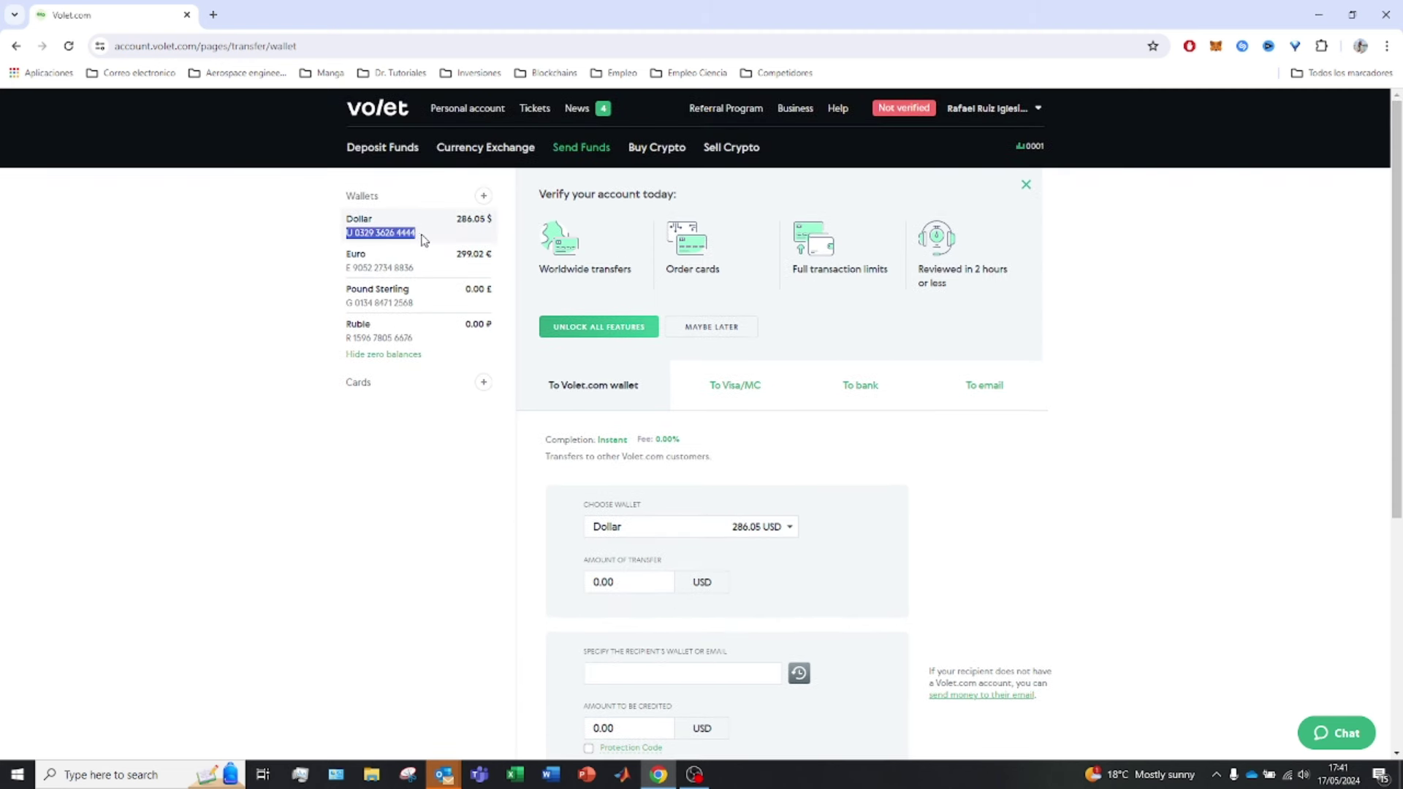
pyautogui.scroll(-2, 665, 476)
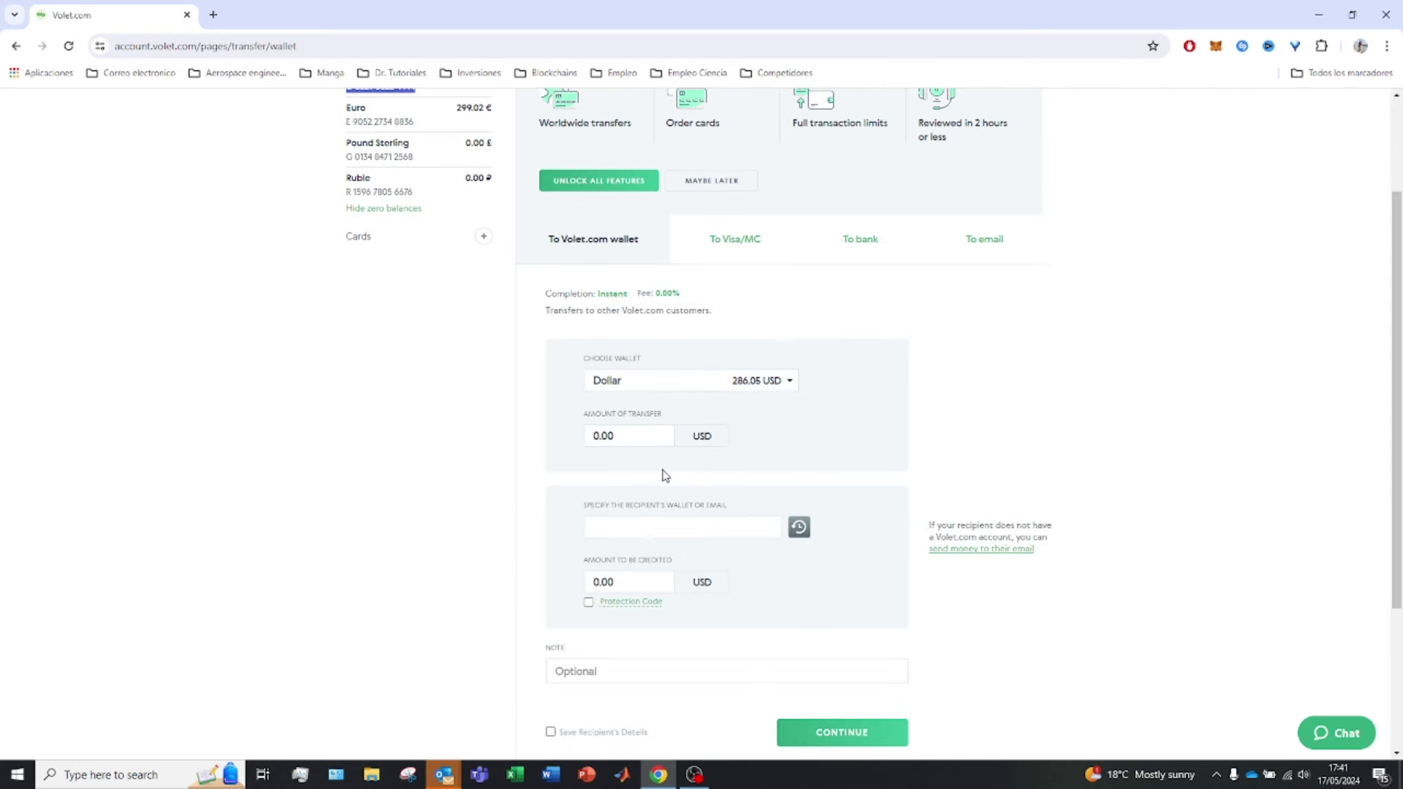
pyautogui.click(648, 533)
pyautogui.hotkey('ctrl', 'v')
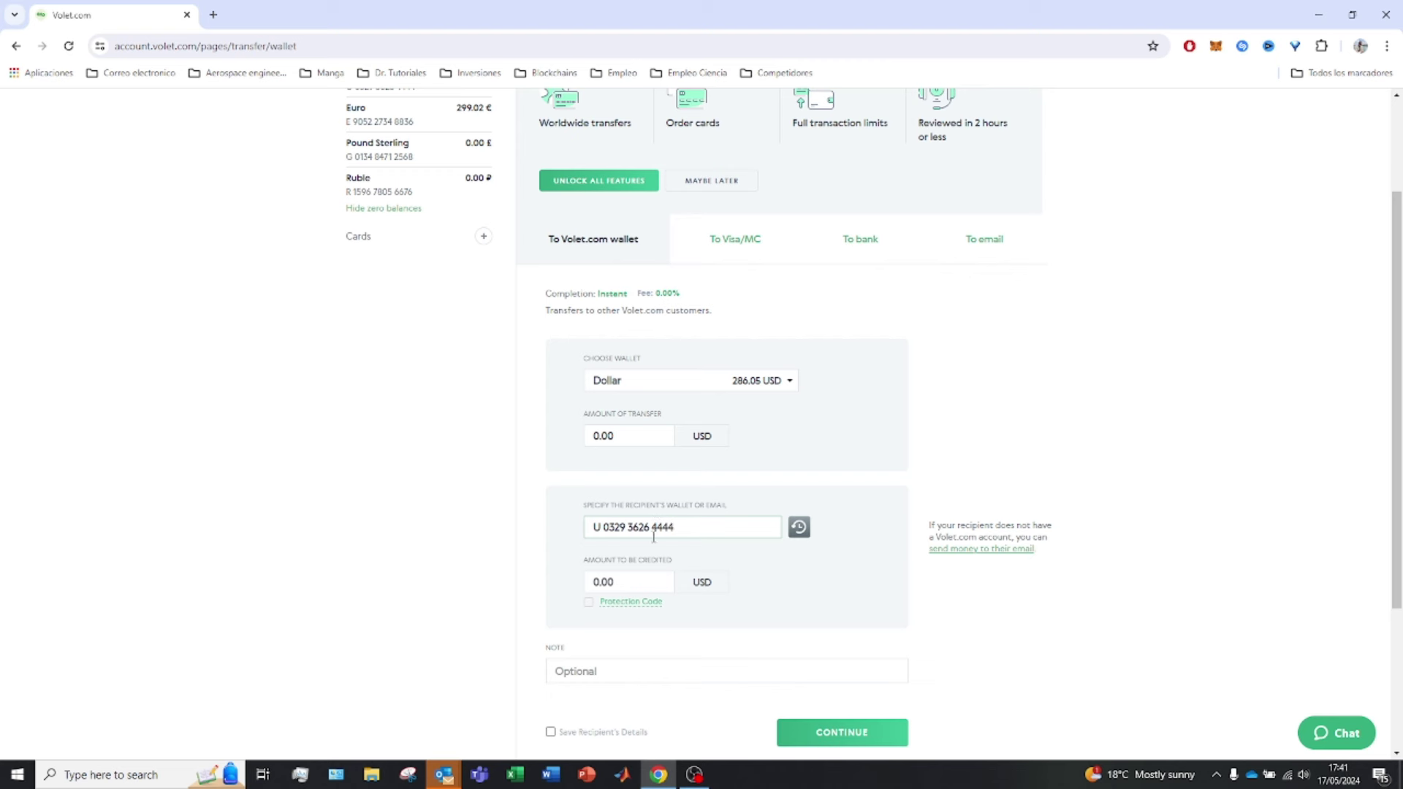
pyautogui.moveTo(700, 528); pyautogui.dragTo(469, 526)
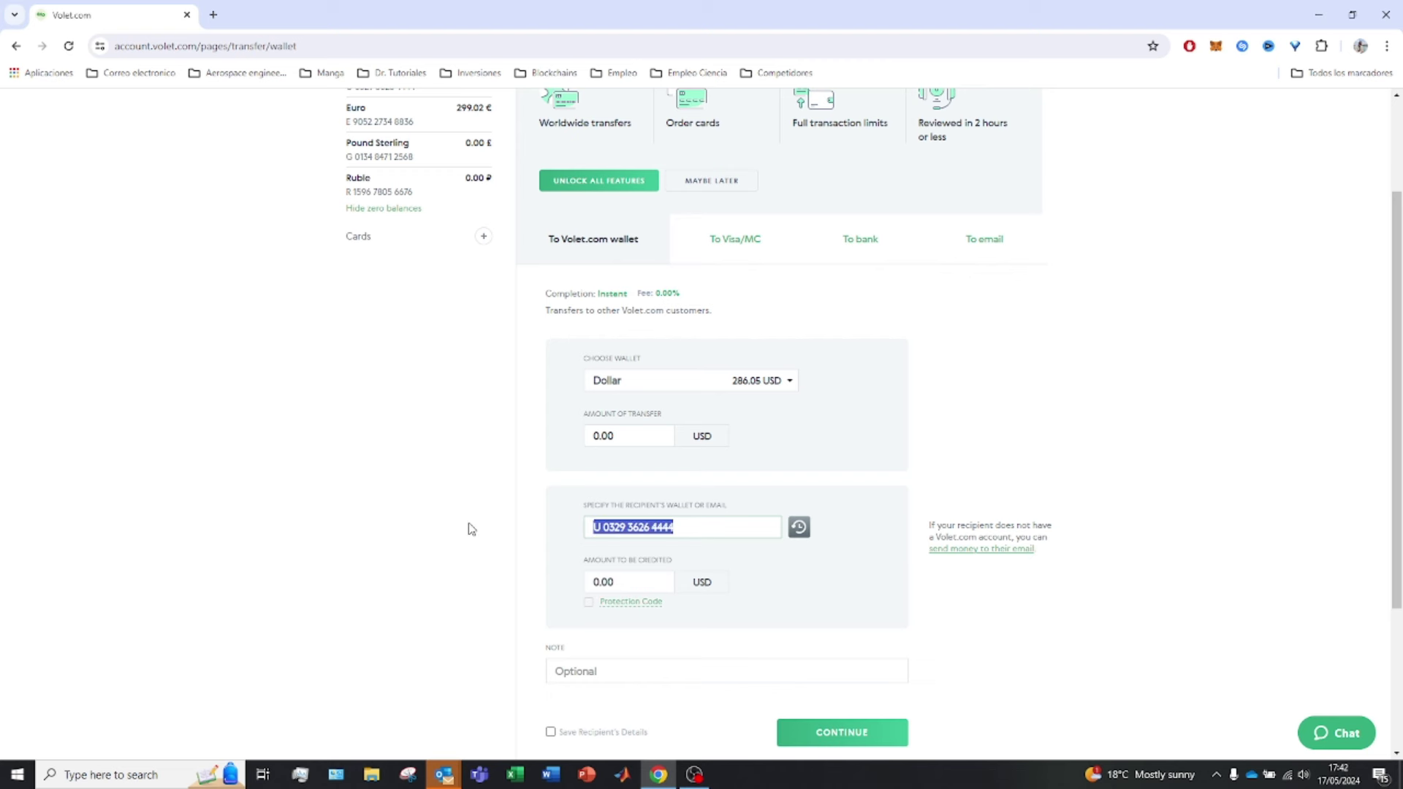
pyautogui.press('BackSpace')
# Step: Look through the rest of the Volet.com wallet transfer form and check its completion time and fee
pyautogui.scroll(-3, 496, 468)
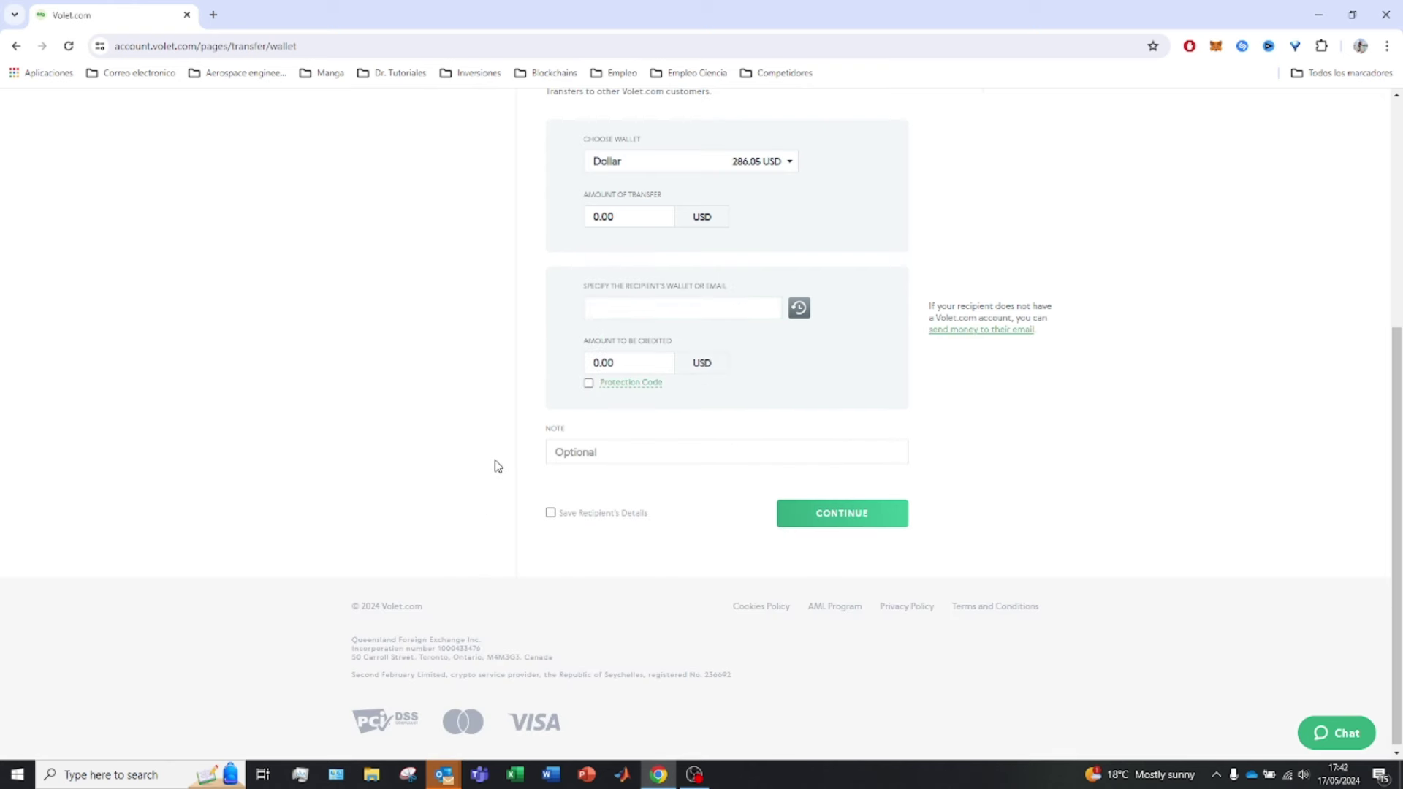
pyautogui.scroll(3, 494, 463)
pyautogui.moveTo(705, 298); pyautogui.dragTo(541, 293)
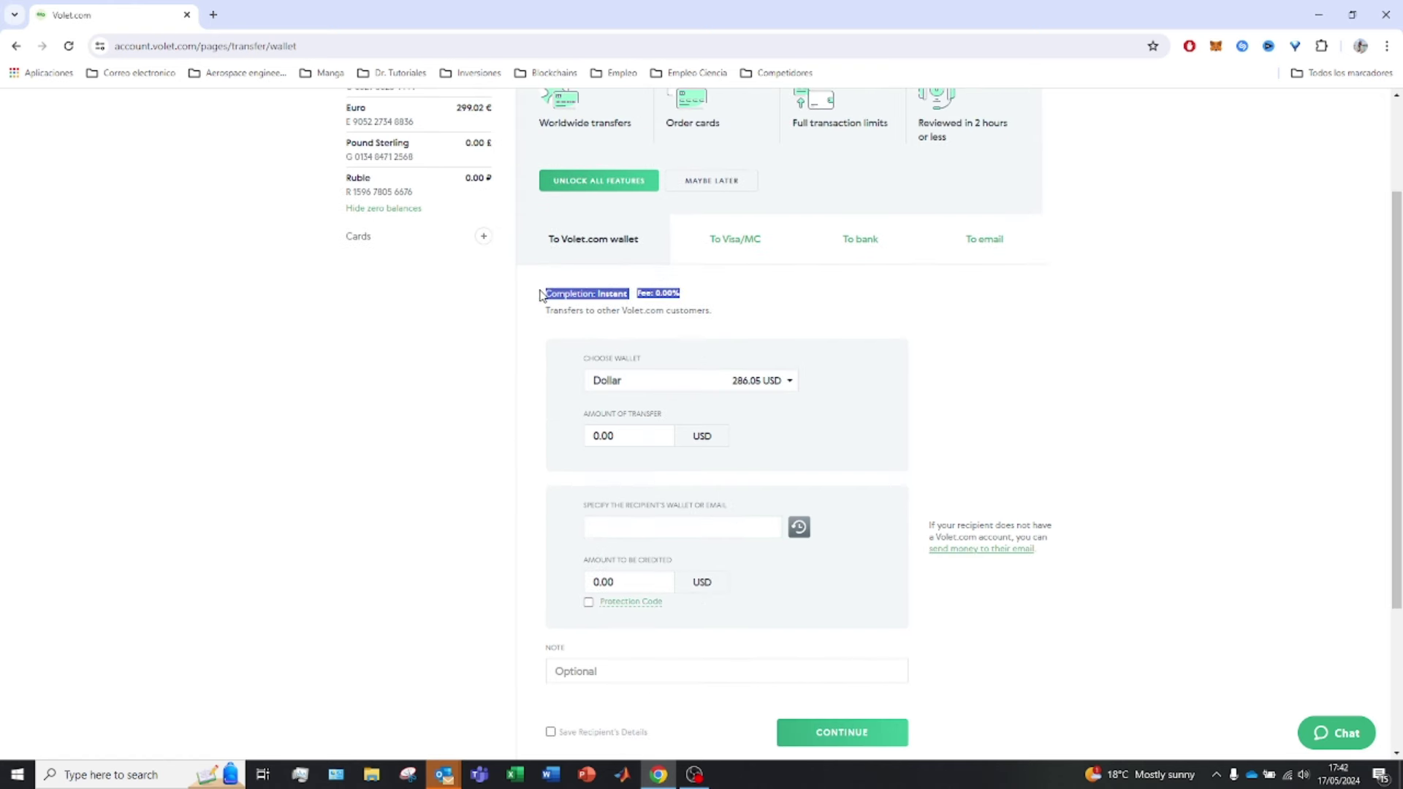
pyautogui.click(765, 306)
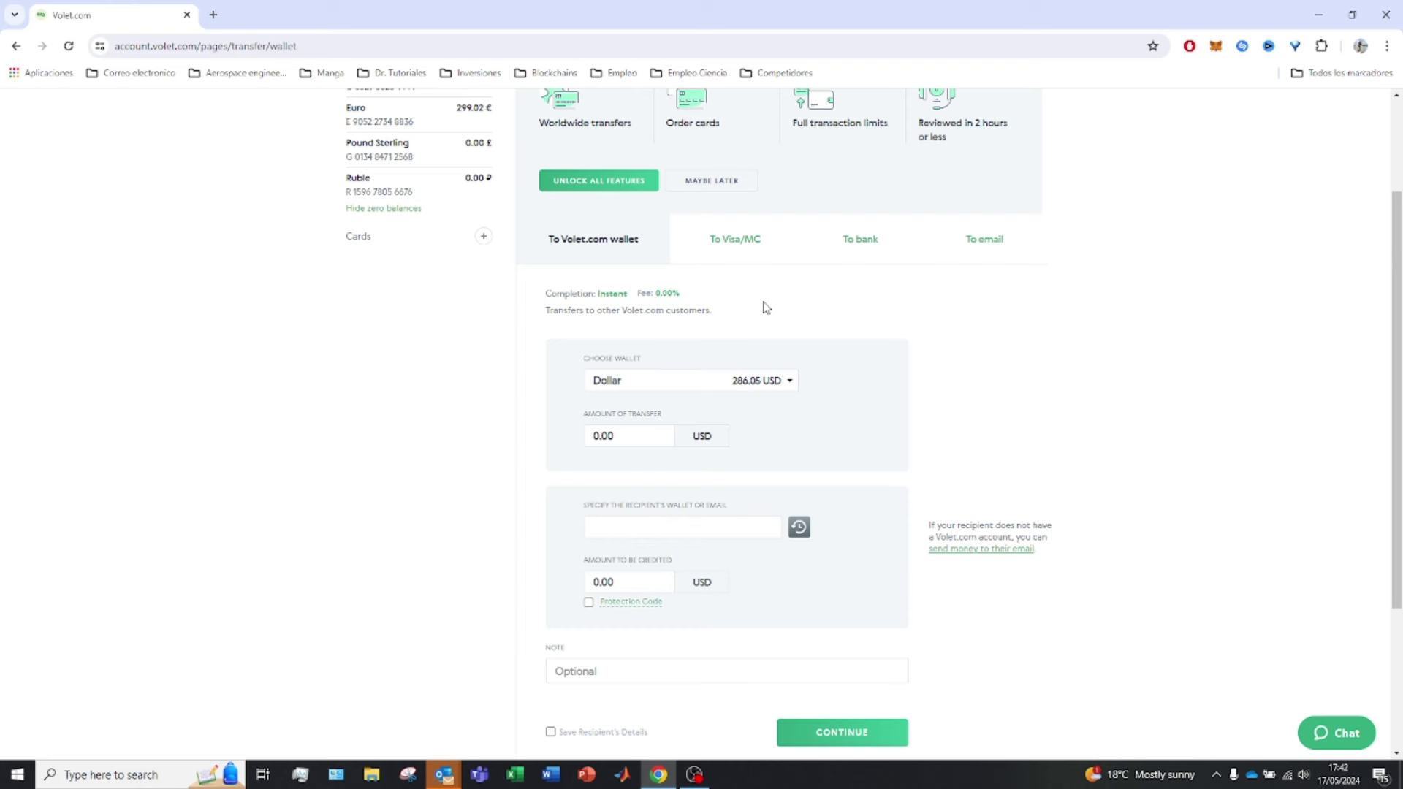
# Step: Review the Visa and Mastercard transfer options, and open the bank transfer options to compare completion times and fees
pyautogui.click(756, 243)
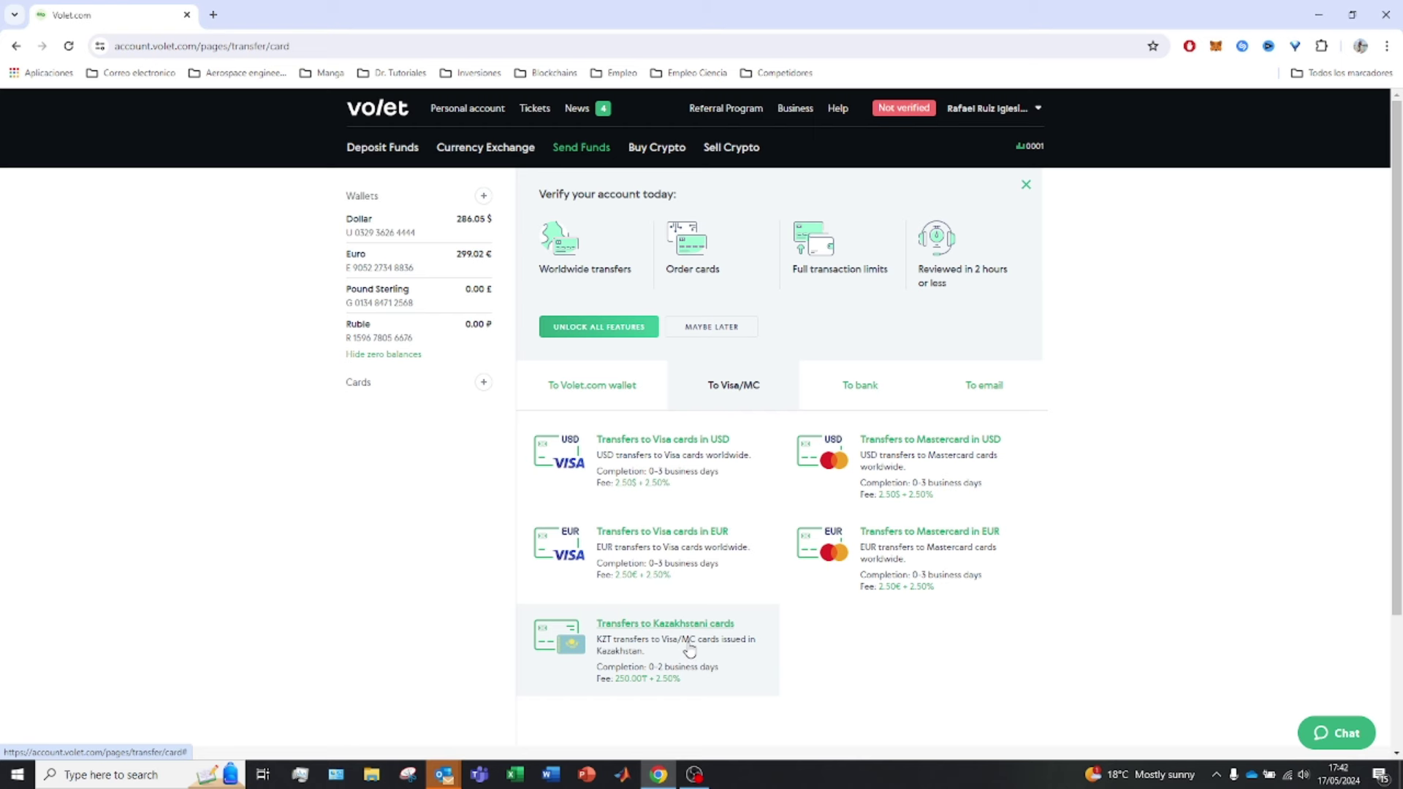
pyautogui.click(881, 391)
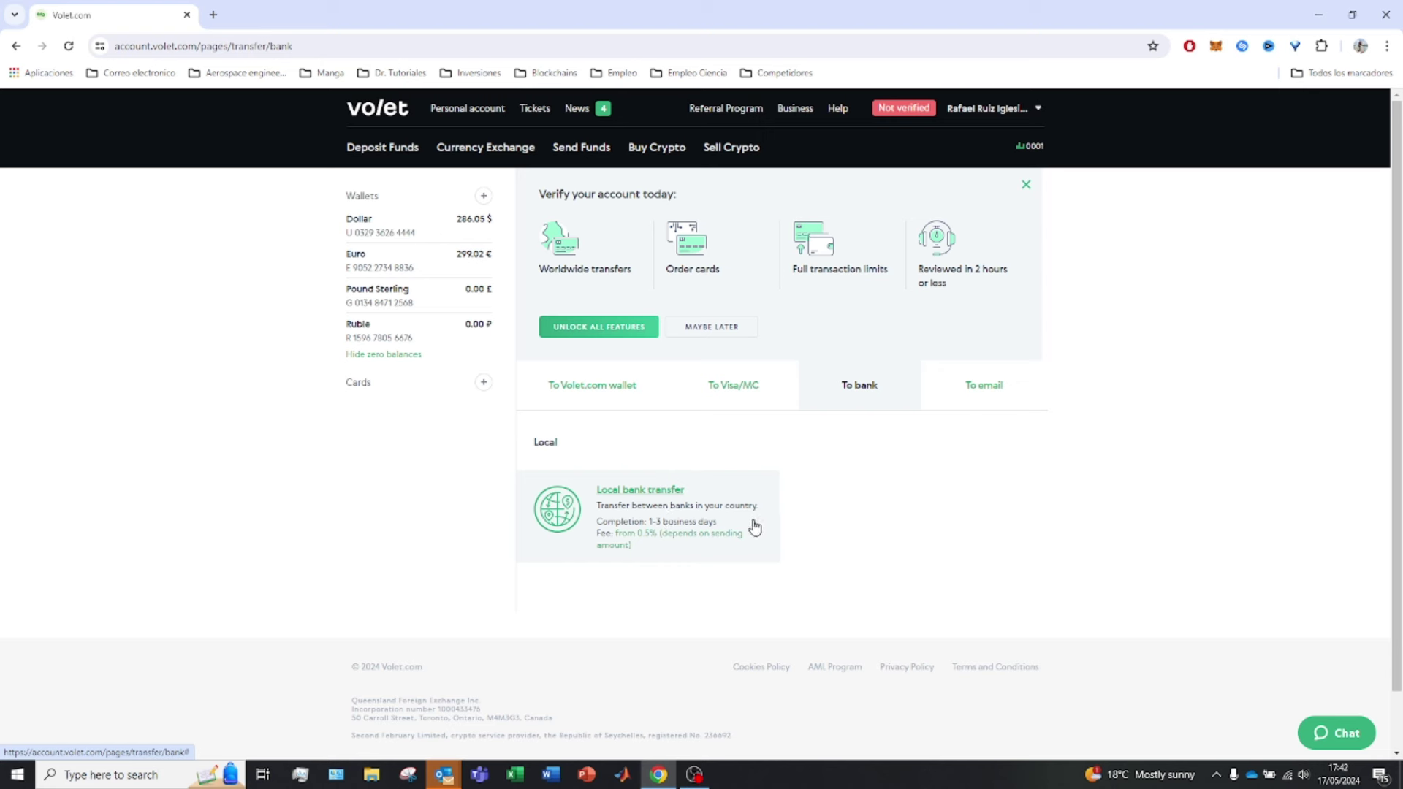
# Step: Open the transfer to email form and examine its explanation for unregistered recipients and its recipient fields
pyautogui.click(963, 395)
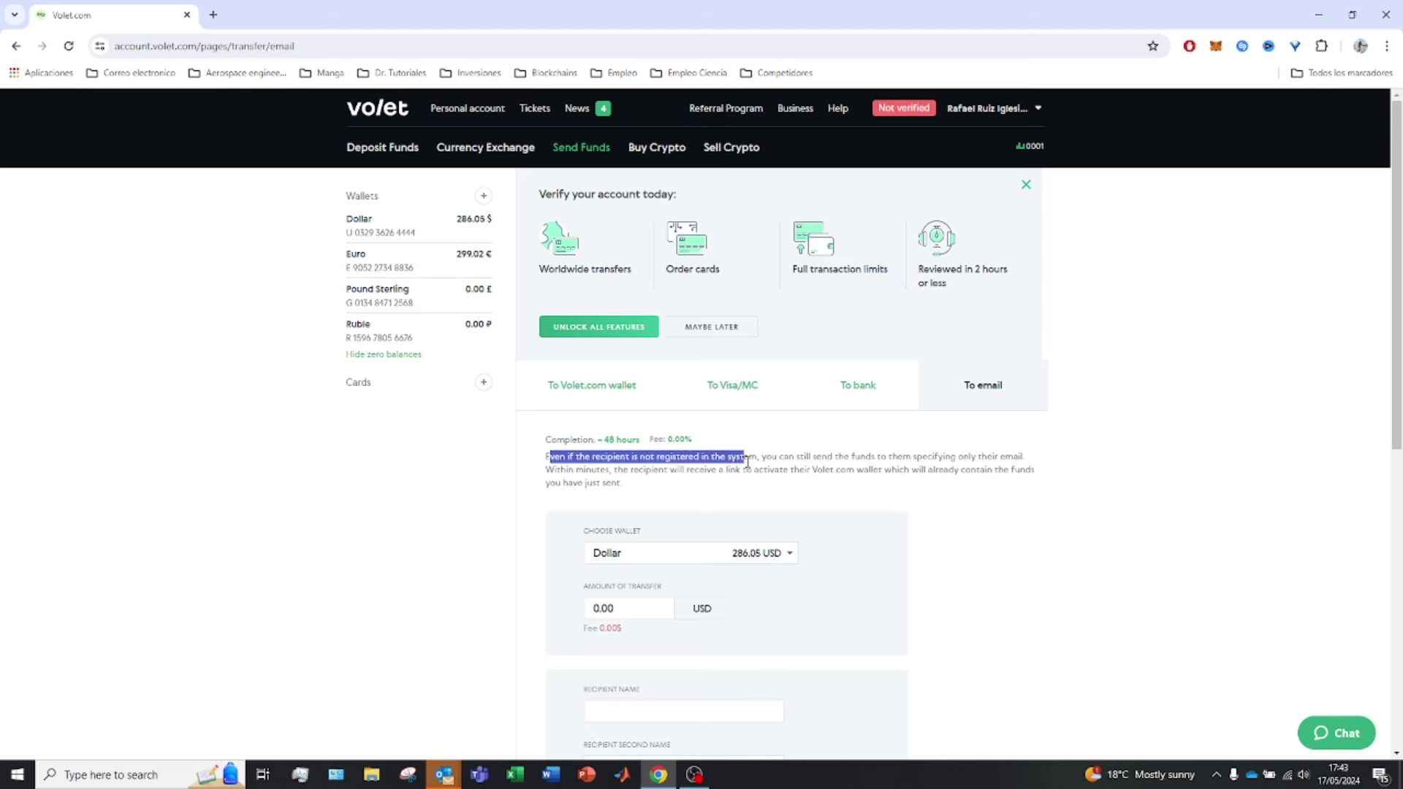
pyautogui.moveTo(817, 457); pyautogui.dragTo(1024, 457)
pyautogui.moveTo(570, 471); pyautogui.dragTo(808, 471)
pyautogui.click(842, 471)
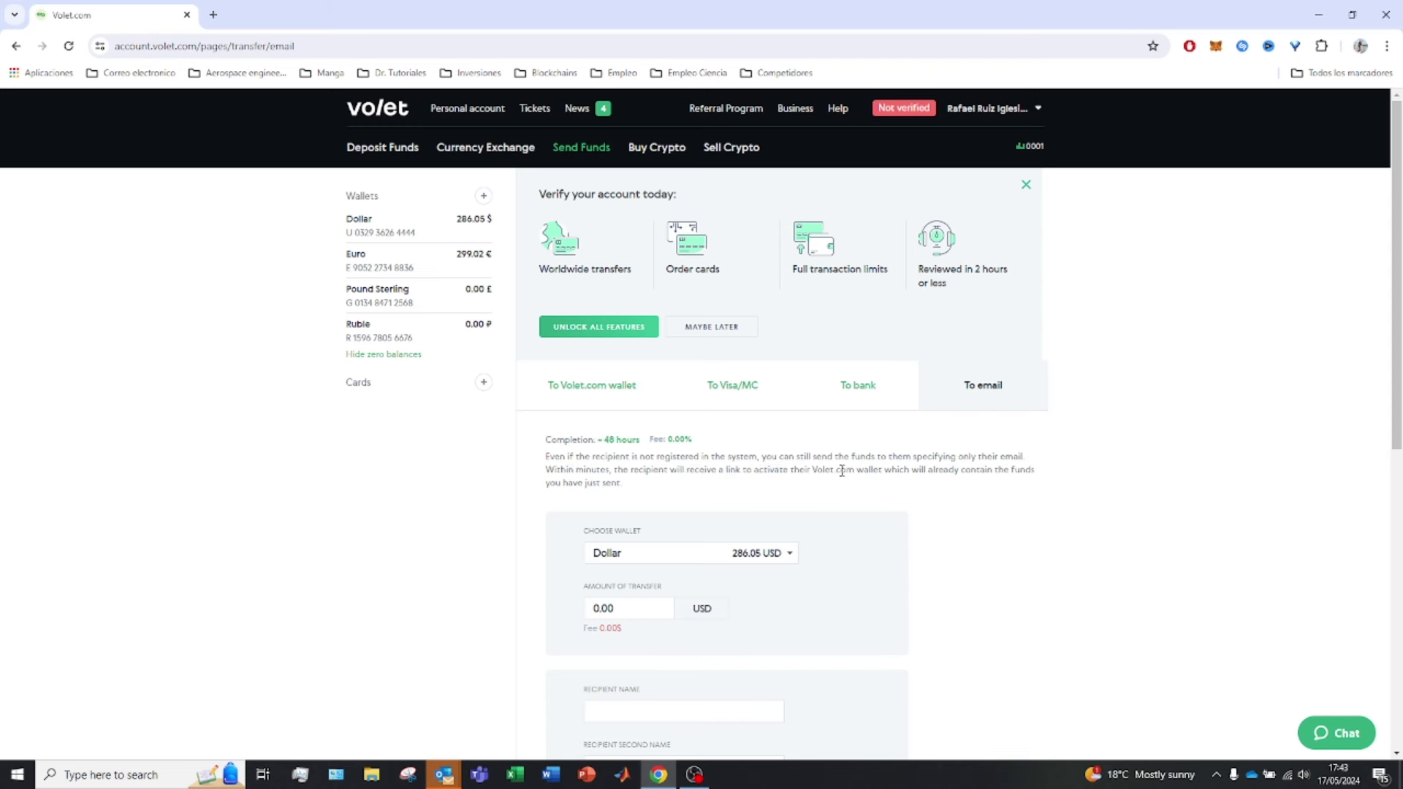
pyautogui.scroll(-6, 703, 488)
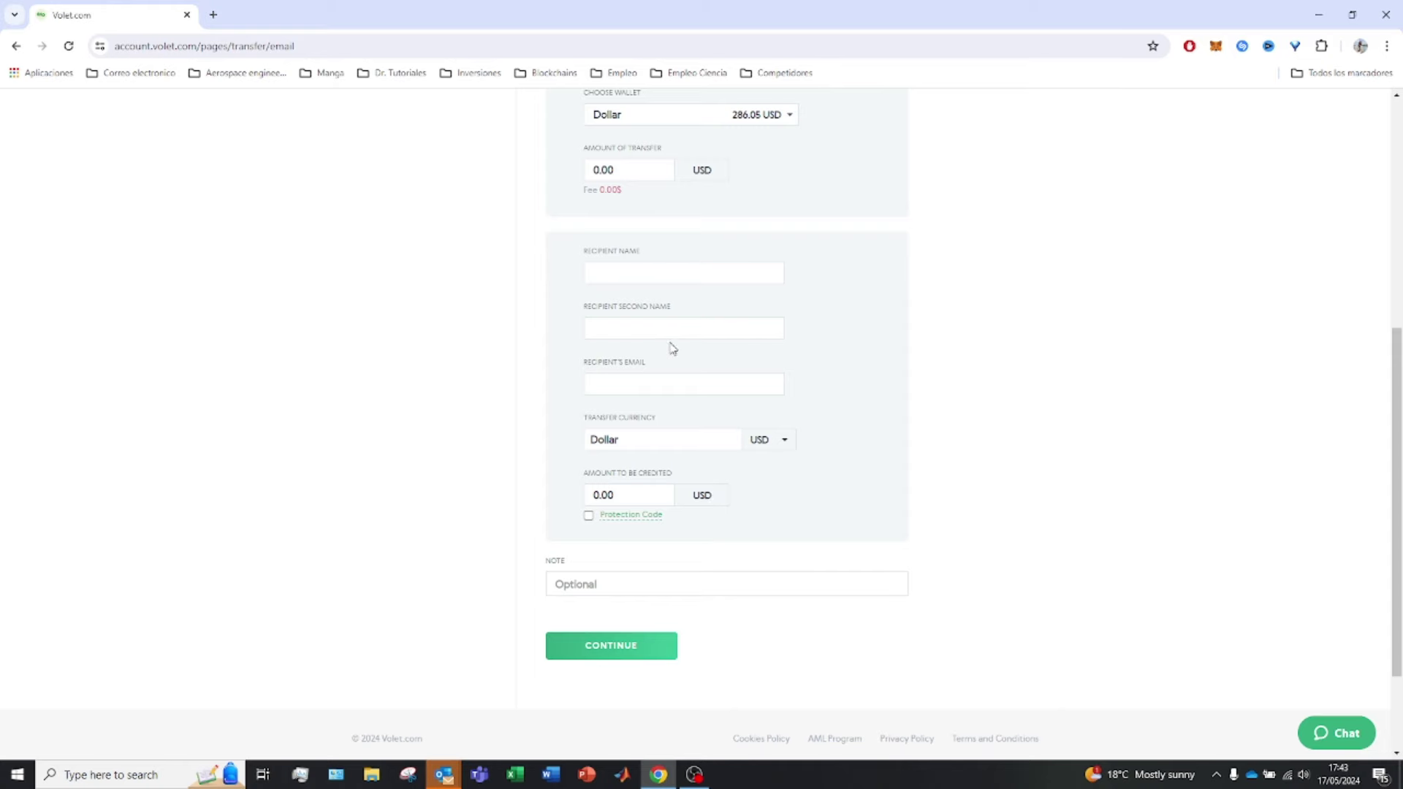
pyautogui.click(670, 329)
pyautogui.click(555, 349)
# Step: Open the Buy Crypto page and check the purchase options with wallet and with Visa/MC
pyautogui.scroll(6, 879, 402)
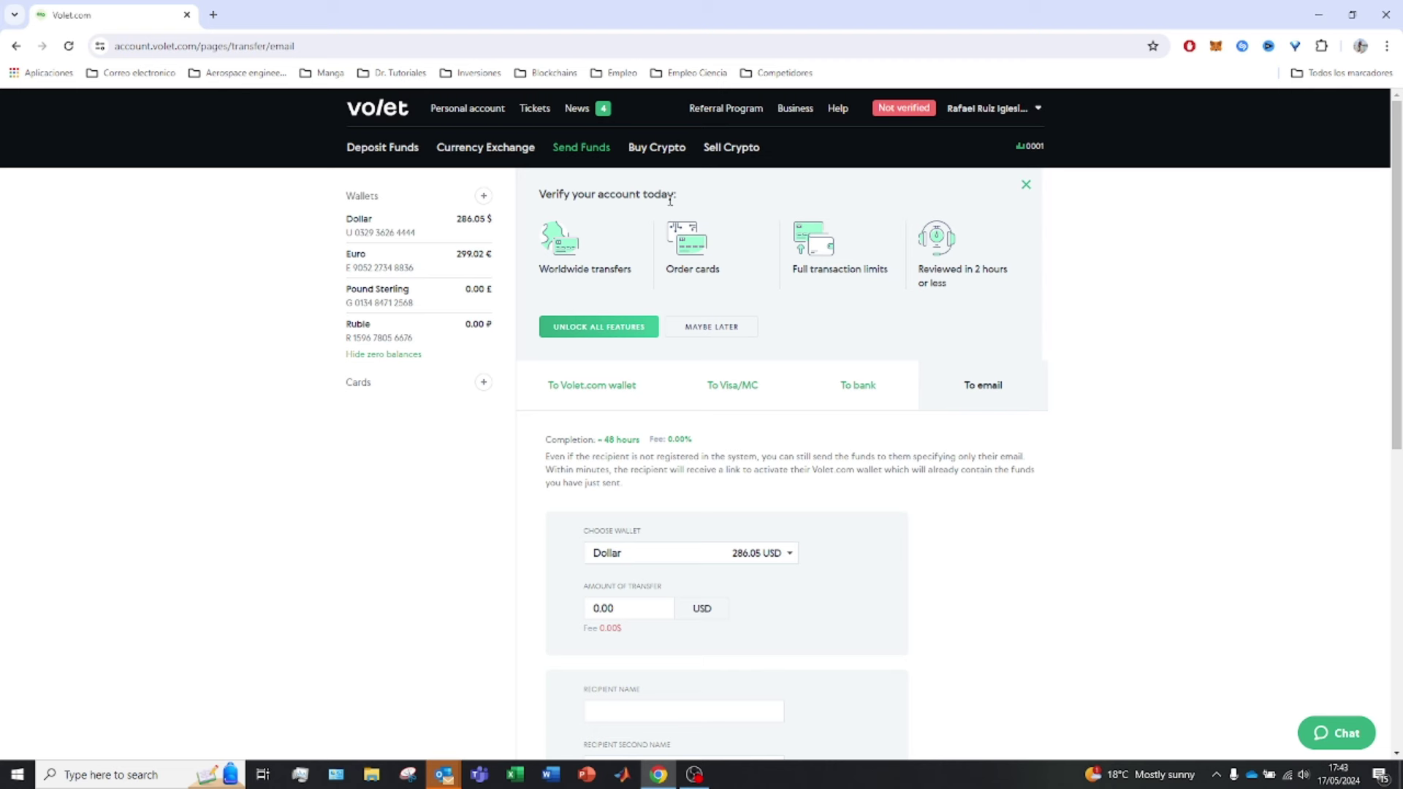
pyautogui.click(667, 147)
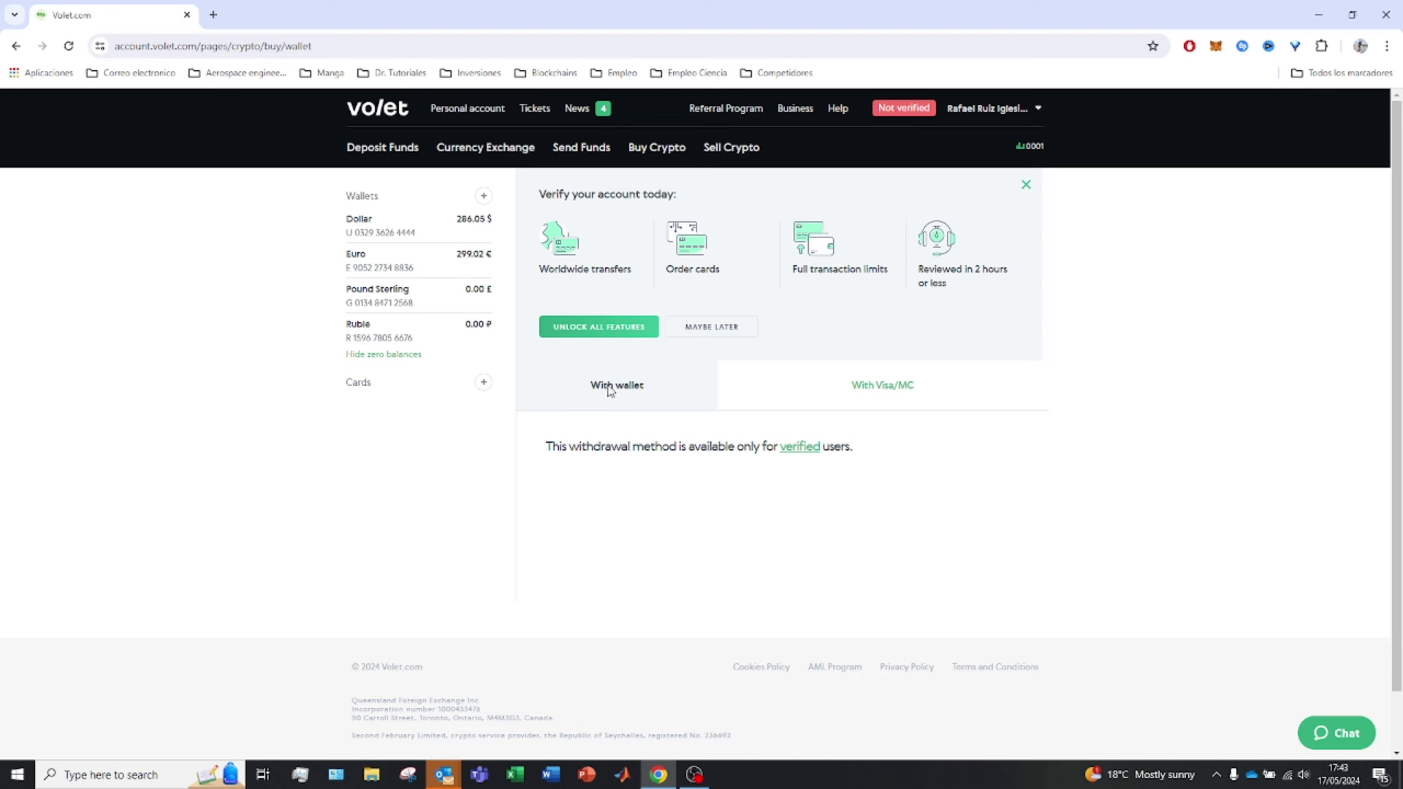
pyautogui.click(938, 388)
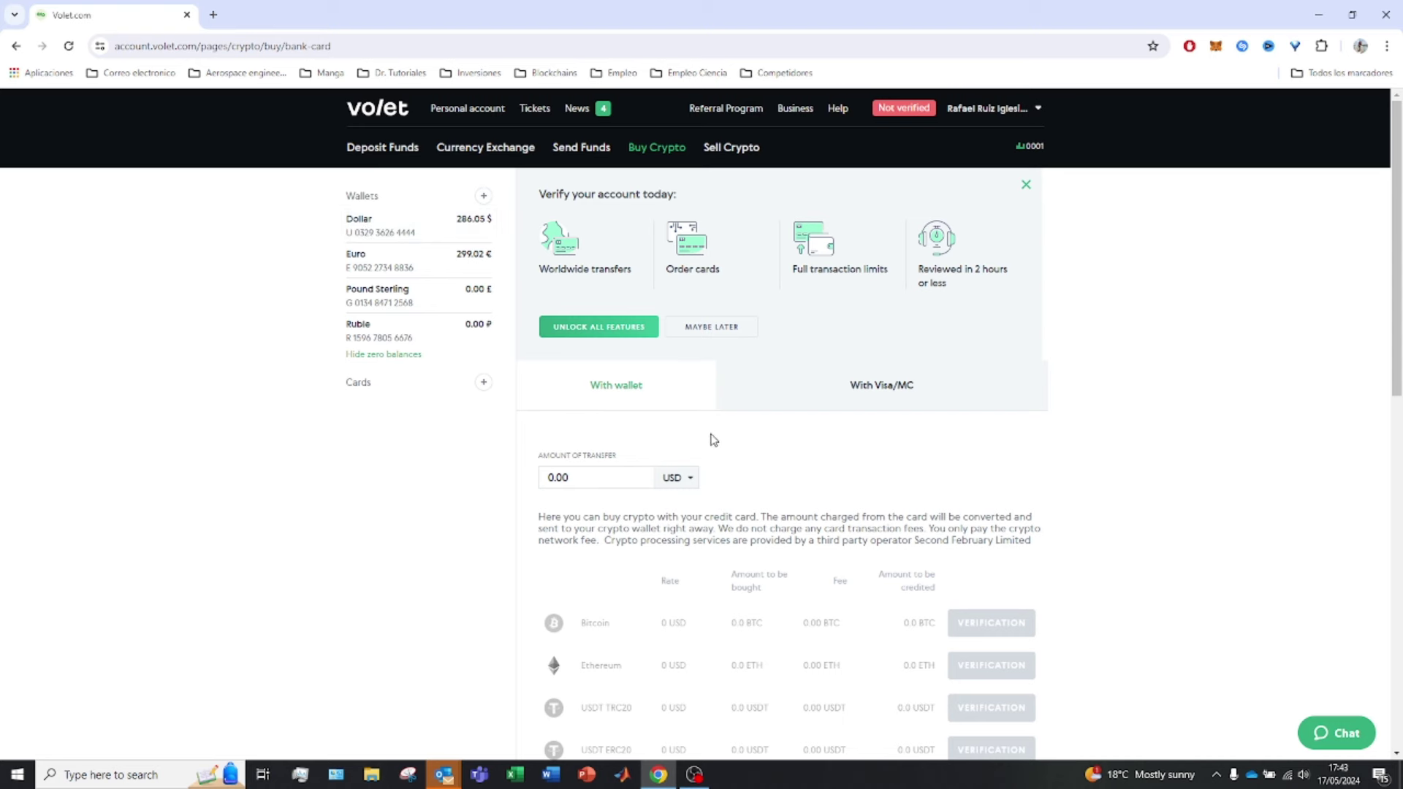
# Step: Set the crypto purchase amount to 100 USD and examine the rates, fees and credited amounts for each cryptocurrency
pyautogui.scroll(-2, 891, 479)
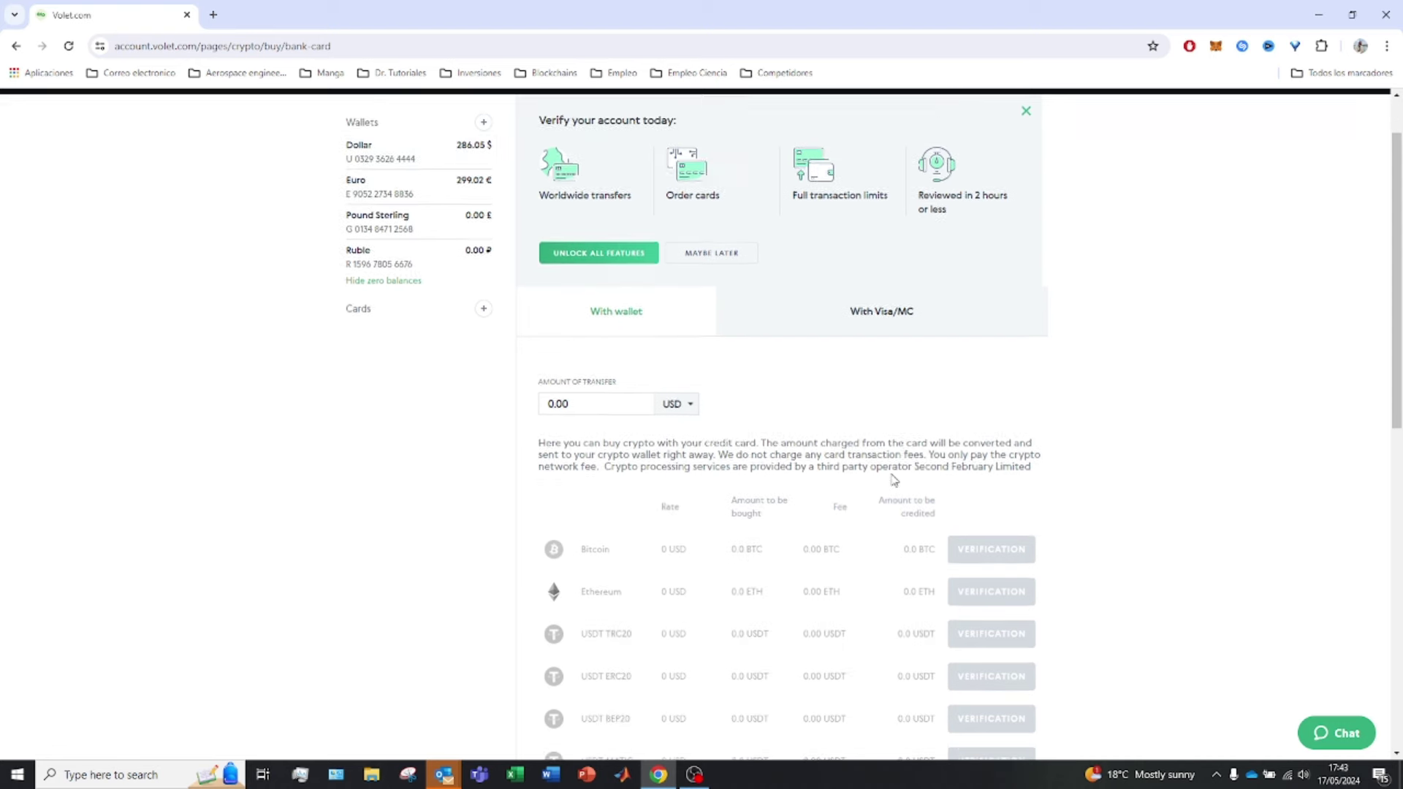
pyautogui.click(618, 324)
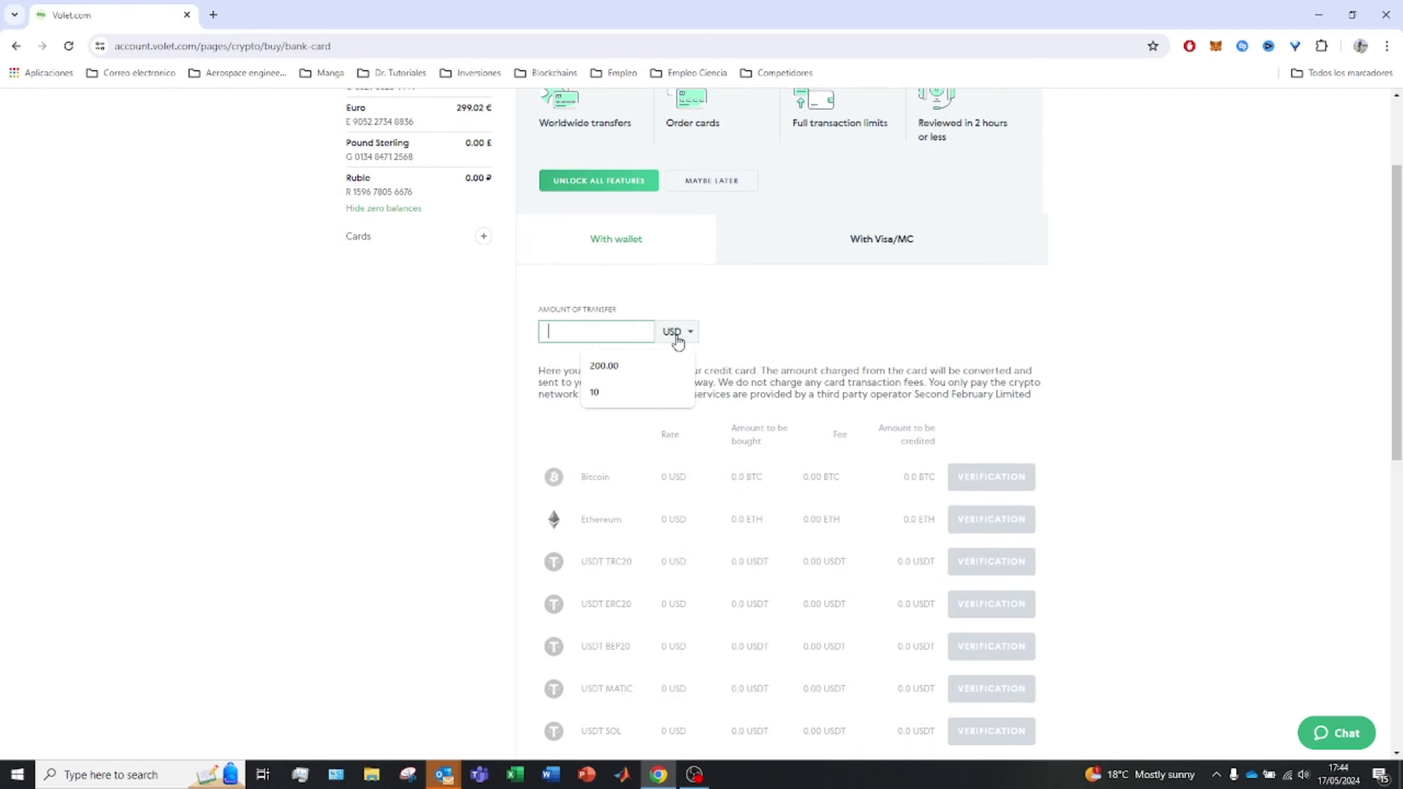
pyautogui.write('100')
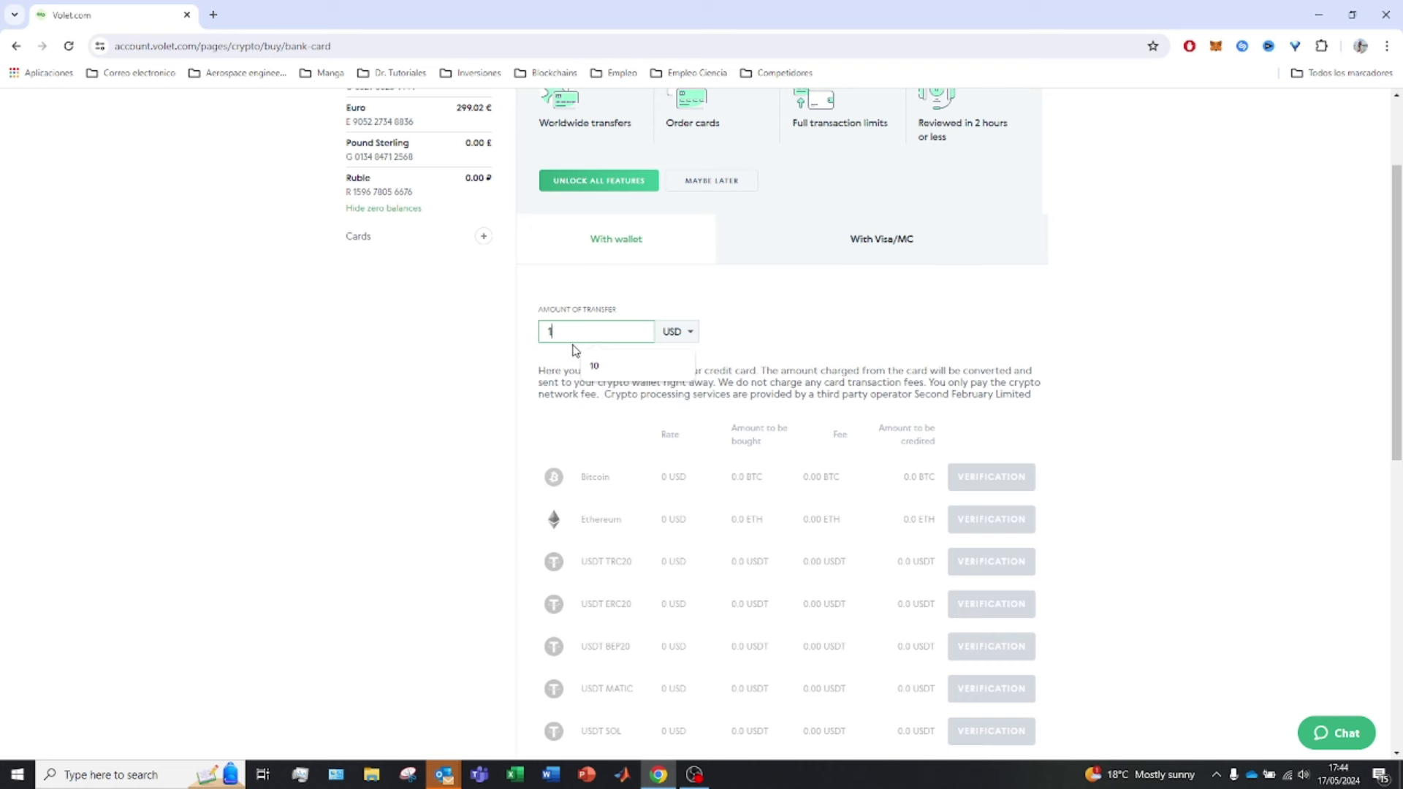
pyautogui.click(870, 336)
pyautogui.scroll(-2, 840, 337)
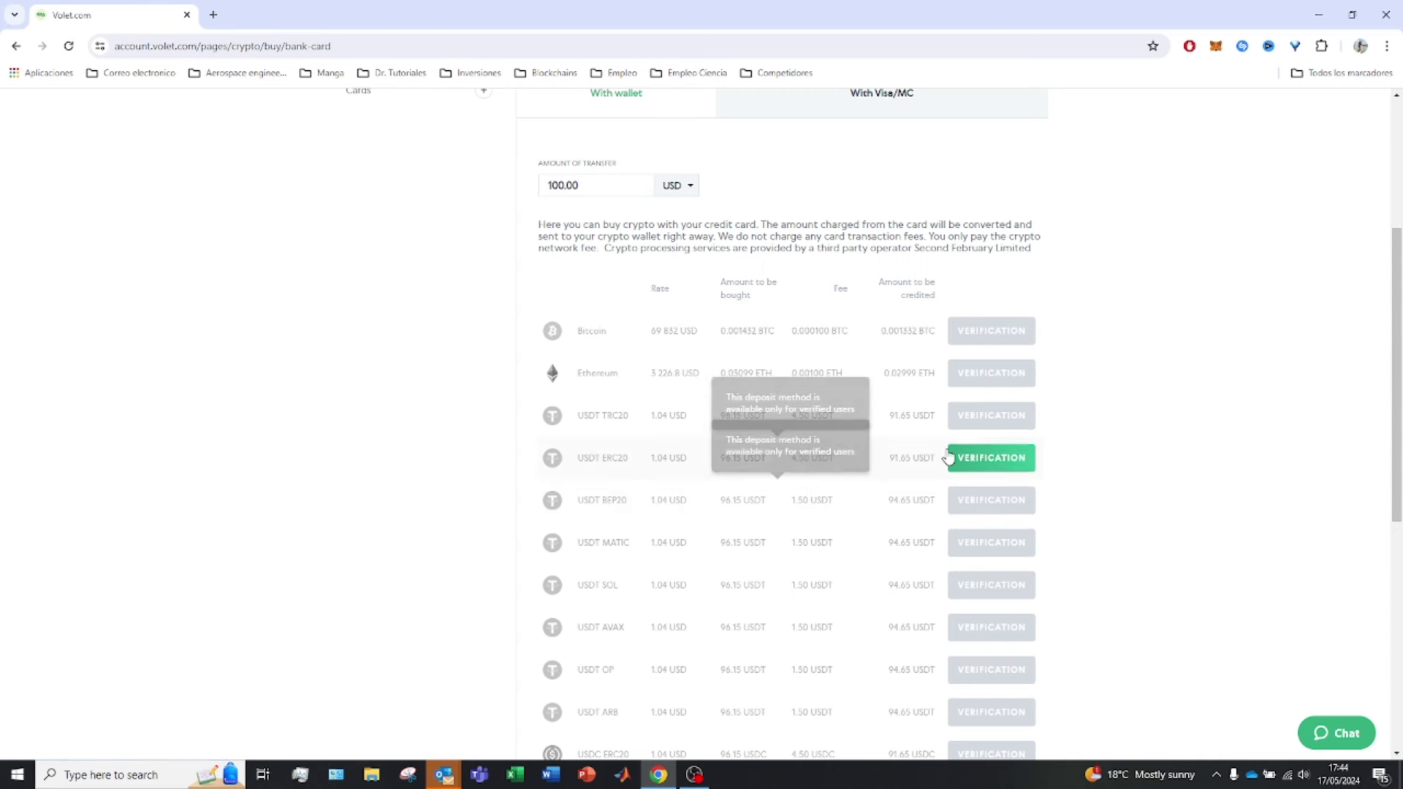
# Step: Open the Sell Crypto page to check whether the method is available
pyautogui.scroll(2, 942, 474)
pyautogui.scroll(2, 1037, 490)
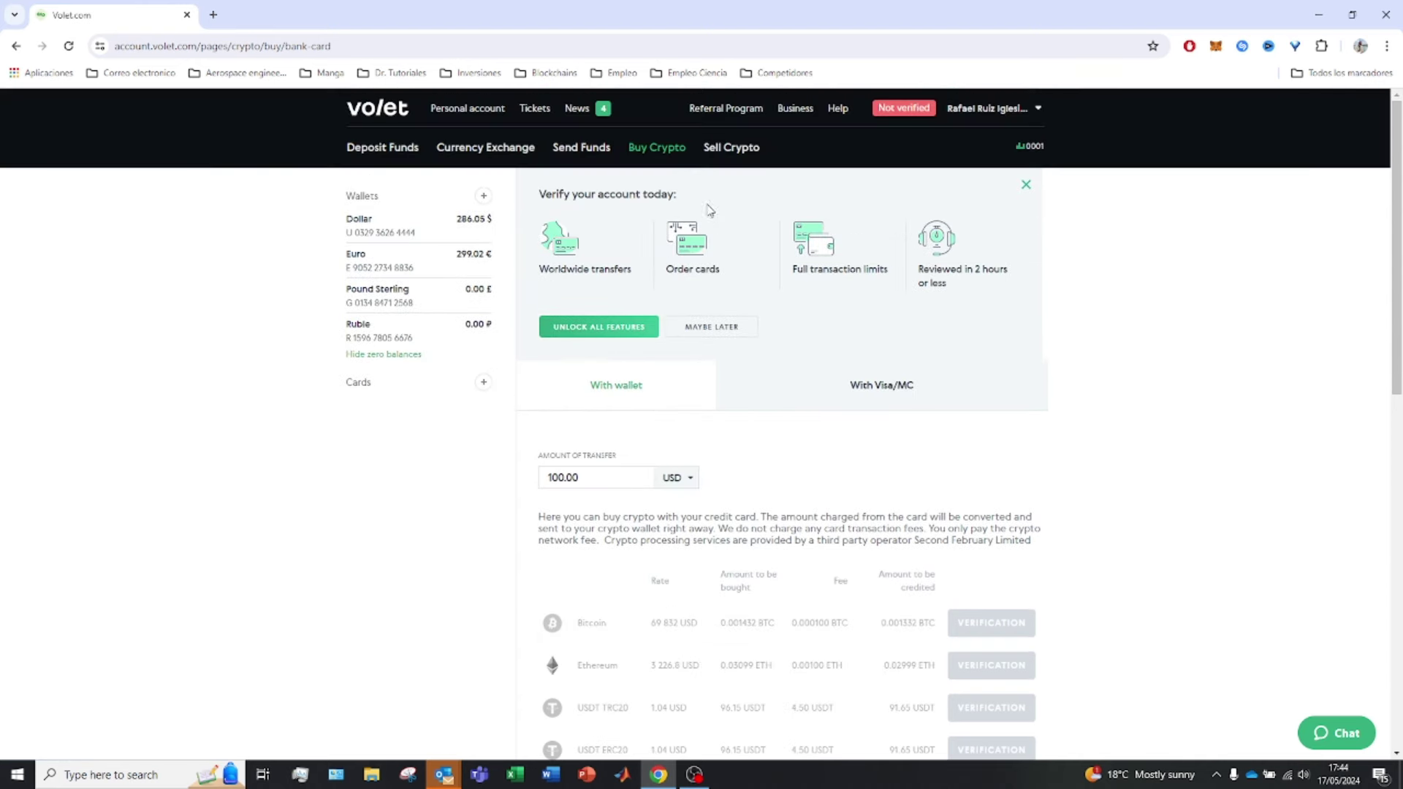
pyautogui.click(729, 149)
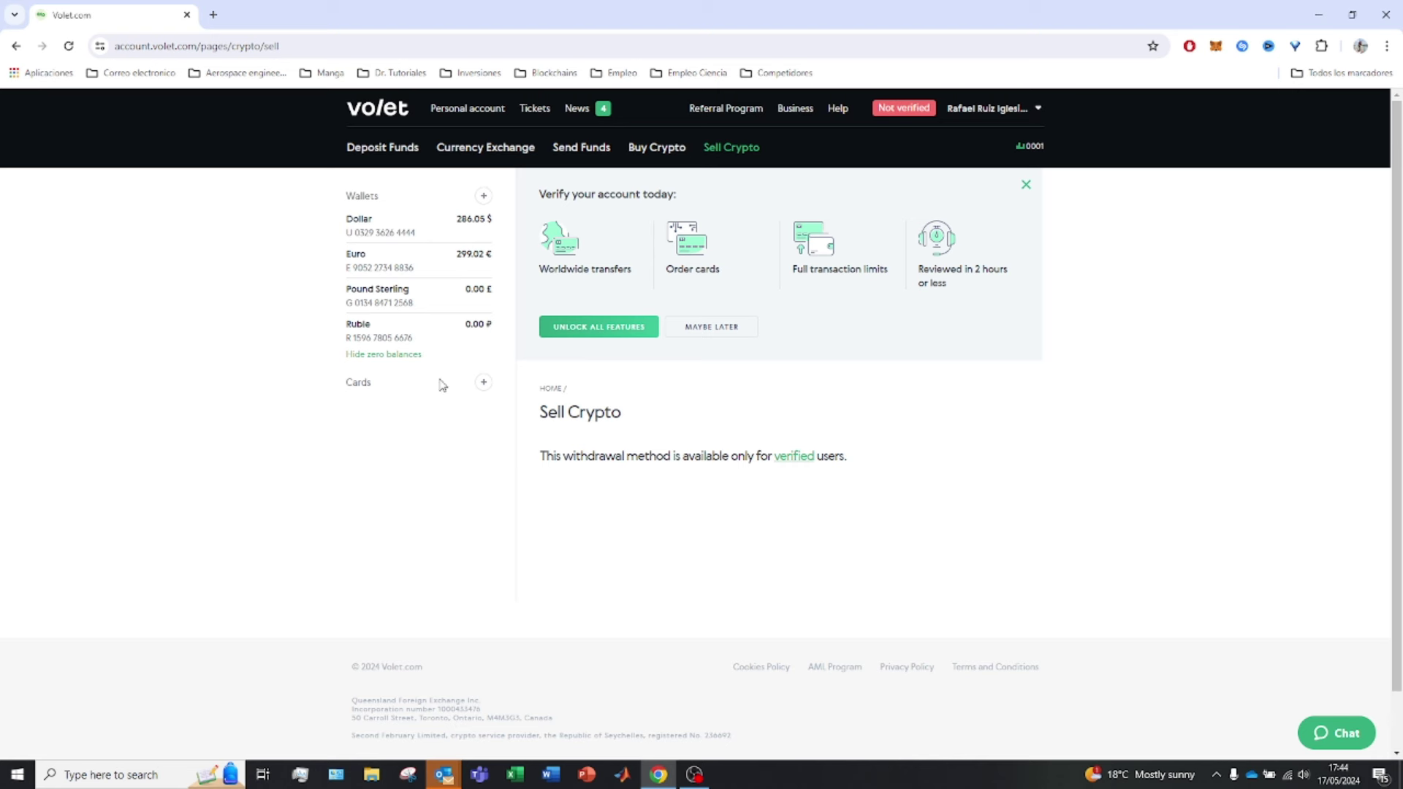
# Step: Open the Get a card page and read the availability note of the Global Plus Plastic Visa
pyautogui.click(484, 384)
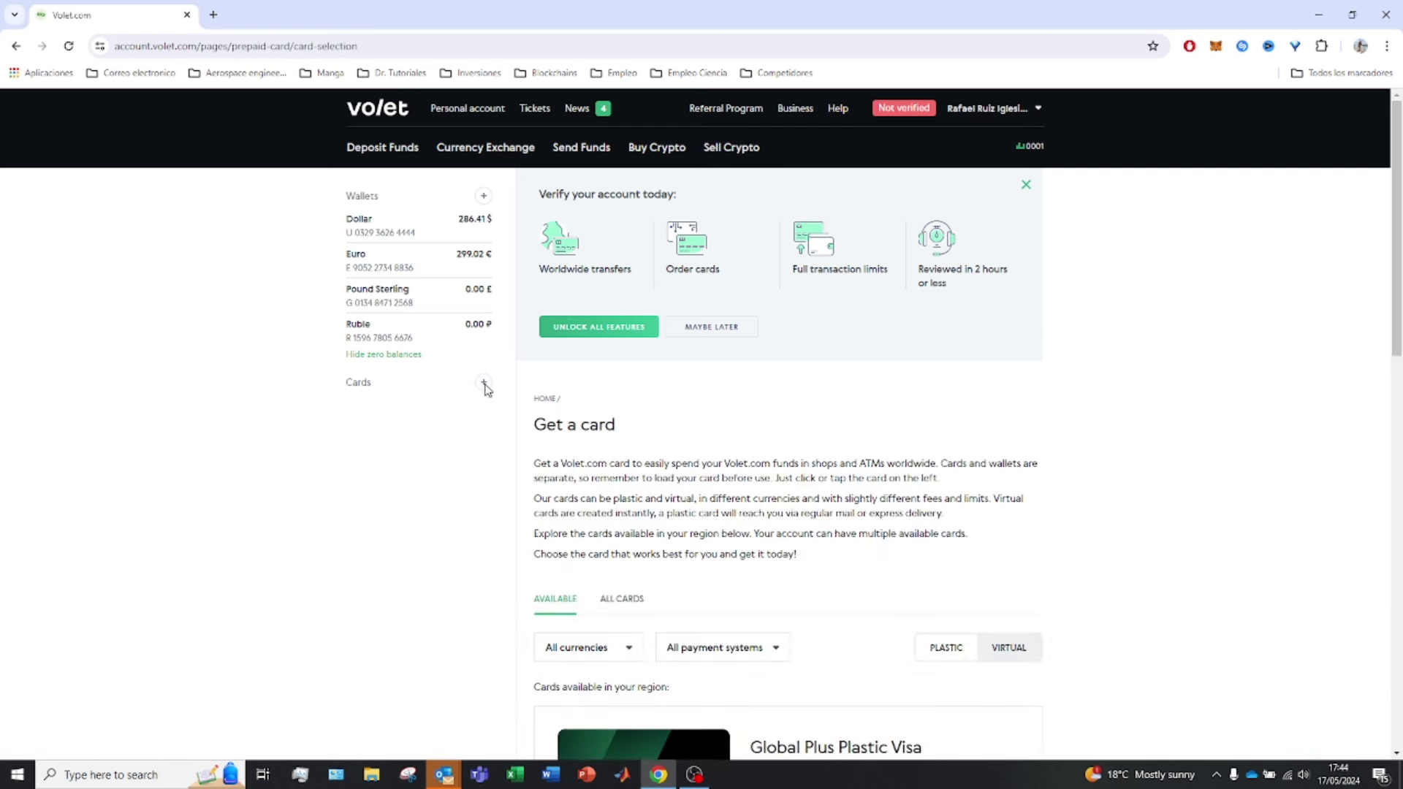
pyautogui.moveTo(547, 428); pyautogui.dragTo(670, 435)
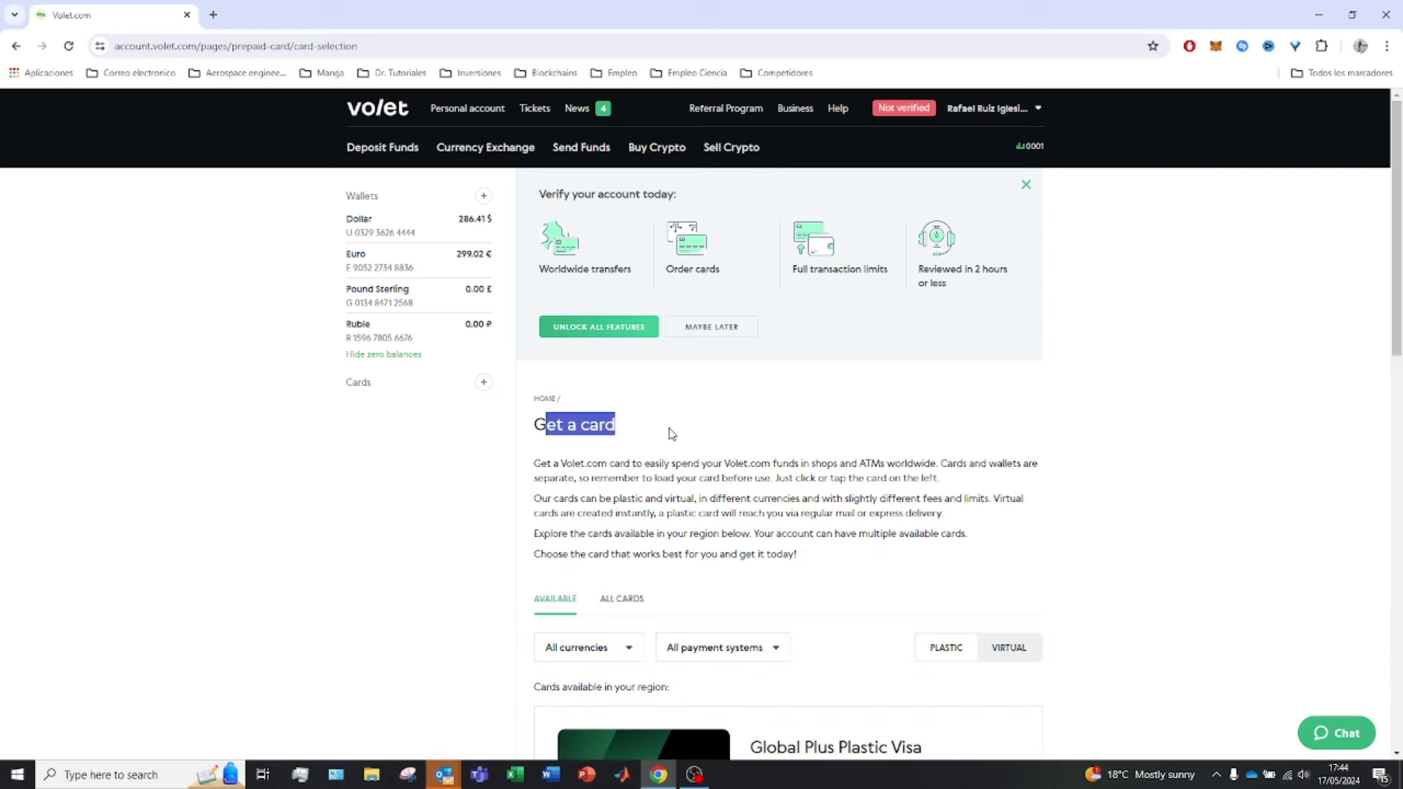
pyautogui.click(623, 468)
pyautogui.scroll(-3, 603, 469)
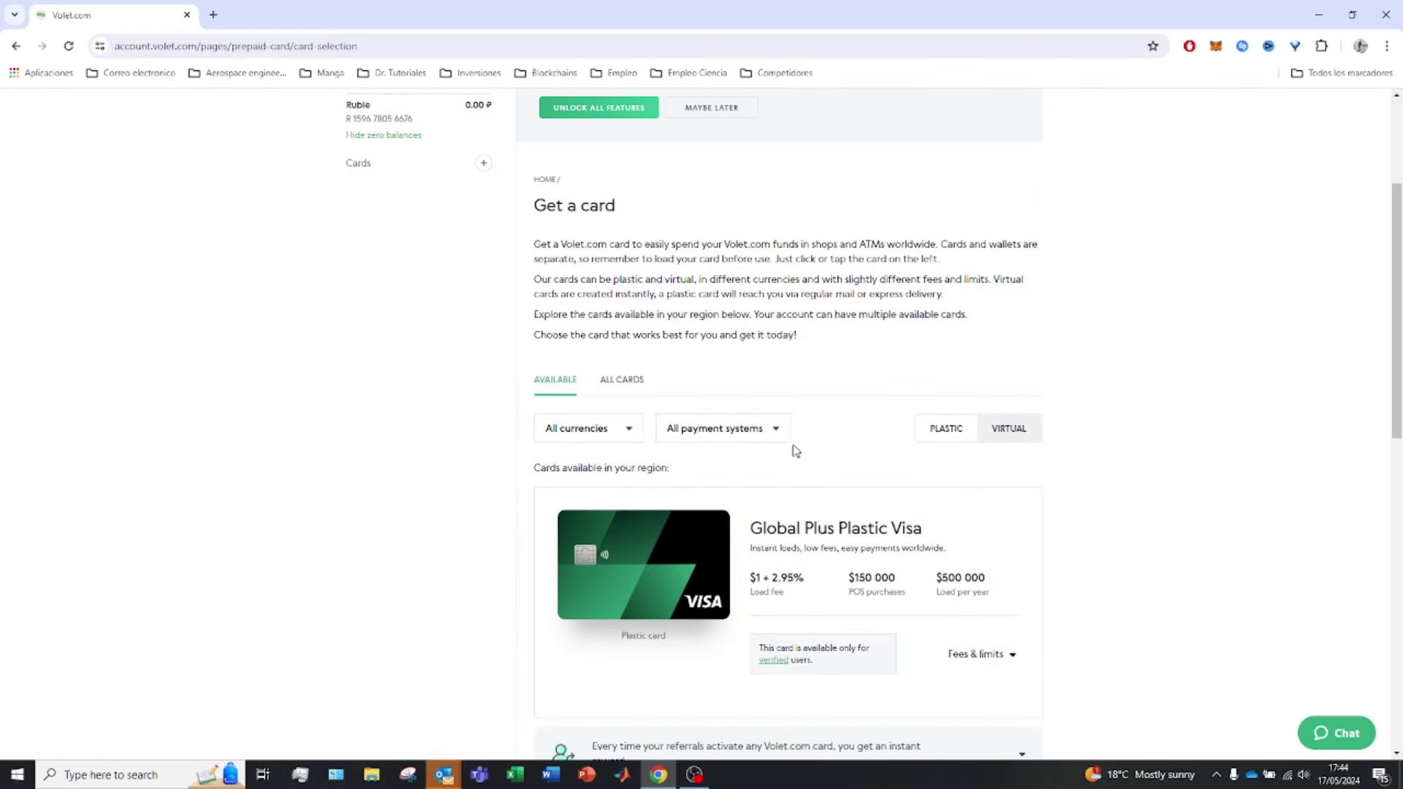
pyautogui.moveTo(838, 663); pyautogui.dragTo(757, 650)
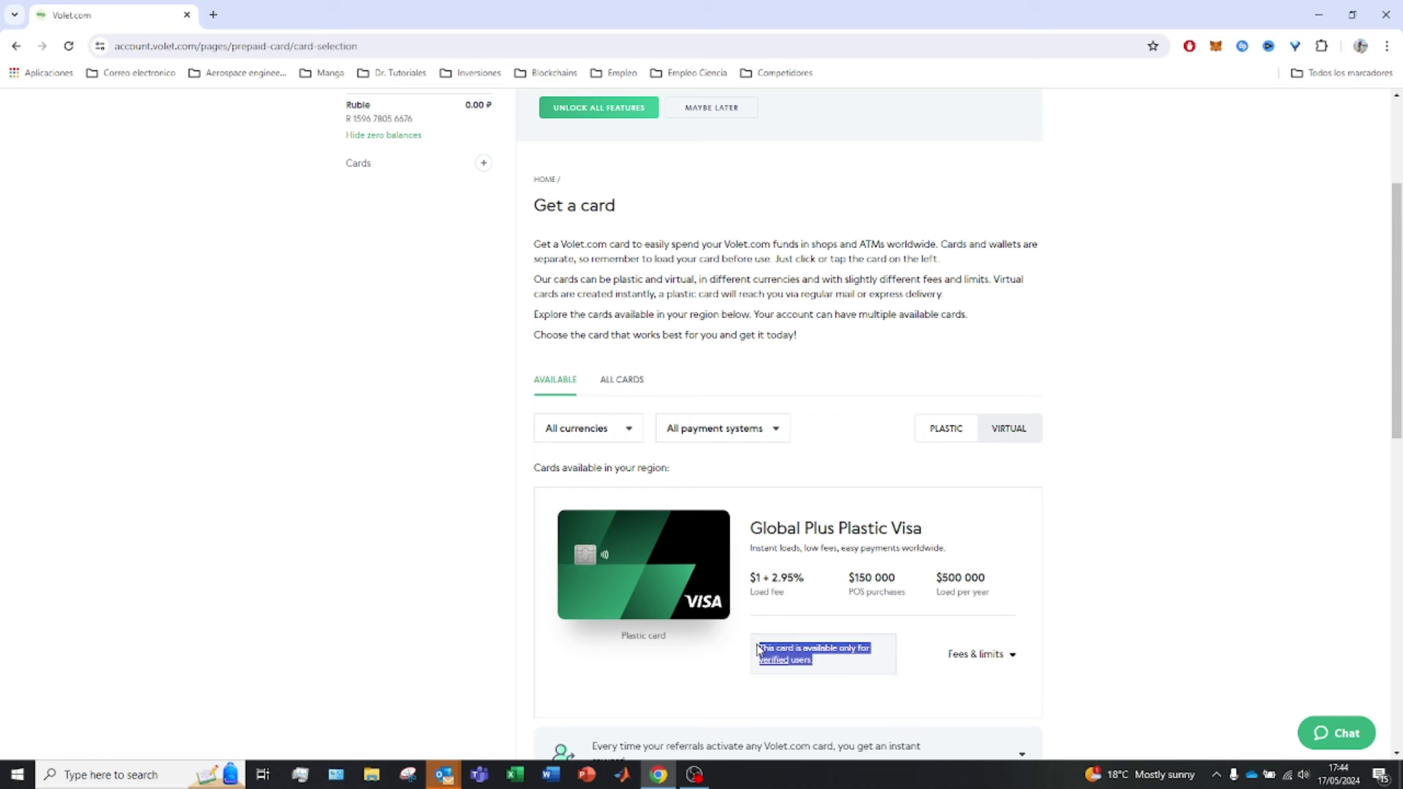
pyautogui.click(1118, 642)
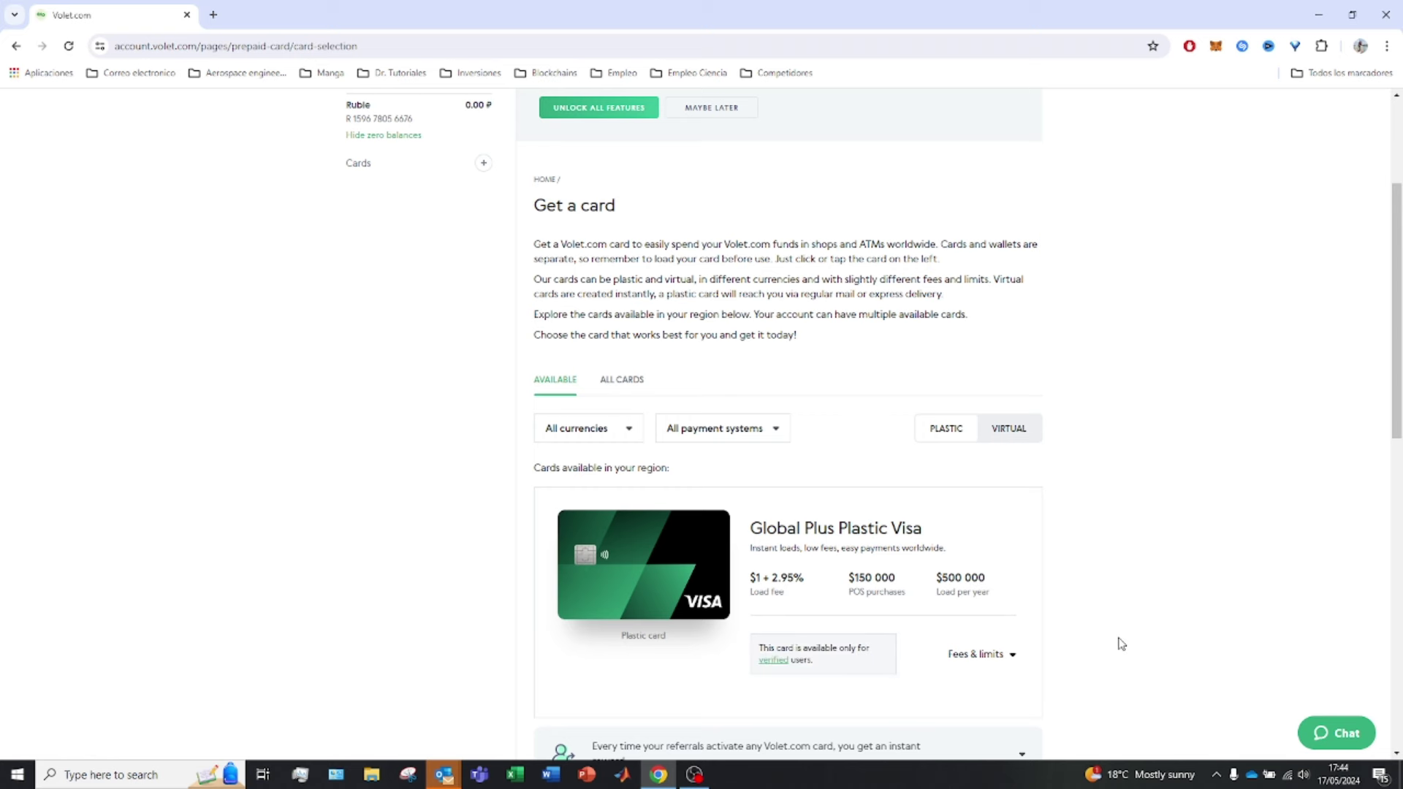
# Step: Expand the Global Plus Plastic Visa's fees and limits and examine its creation fee, validity and other charges
pyautogui.click(1011, 656)
pyautogui.scroll(-2, 1011, 599)
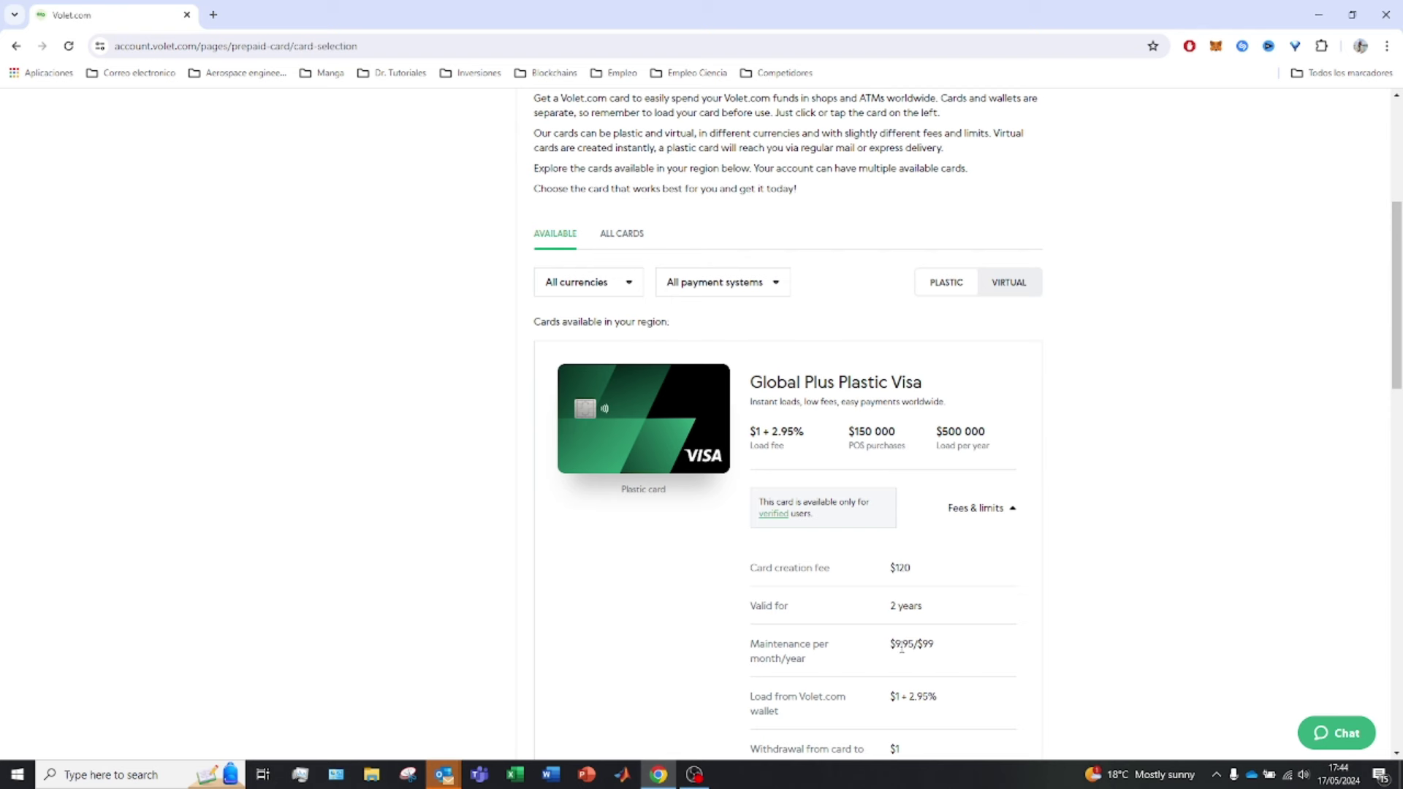
pyautogui.moveTo(910, 568); pyautogui.dragTo(889, 577)
pyautogui.moveTo(752, 382); pyautogui.dragTo(923, 385)
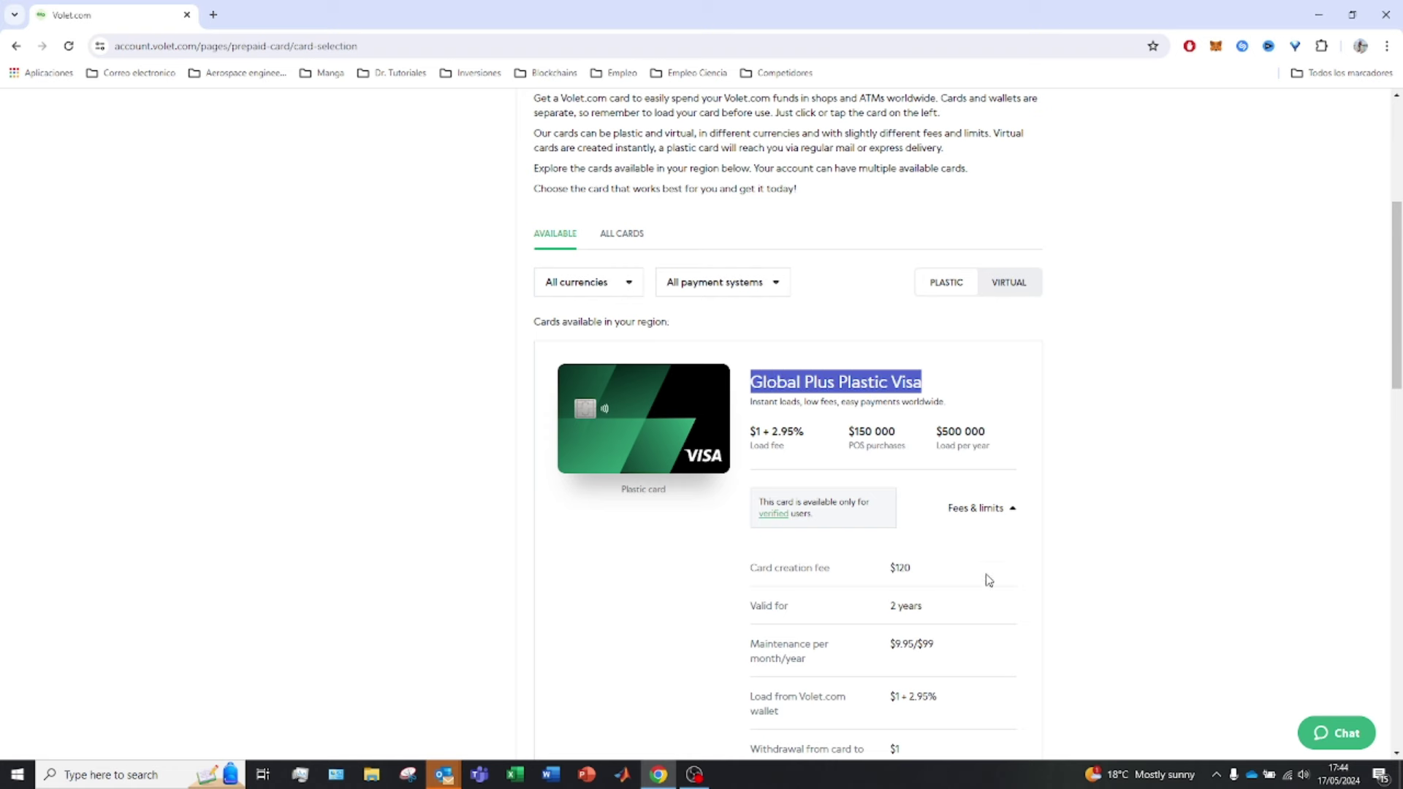
pyautogui.scroll(-1, 982, 592)
pyautogui.moveTo(922, 532); pyautogui.dragTo(861, 526)
pyautogui.scroll(-1, 861, 526)
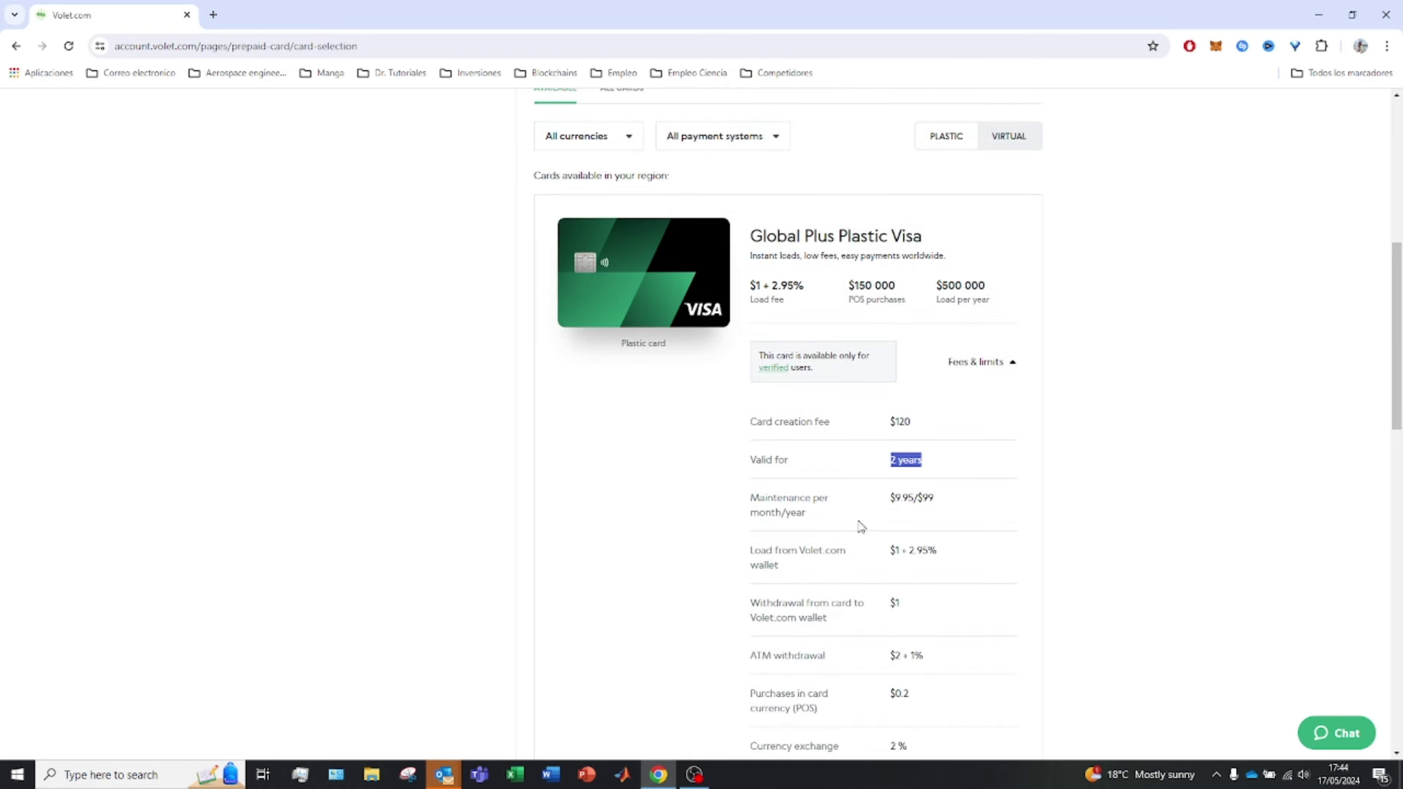
pyautogui.scroll(-2, 893, 478)
# Step: Expand the Europe USD Mastercard's fees and limits and examine its creation fee, validity and withdrawal limits
pyautogui.scroll(-8, 906, 482)
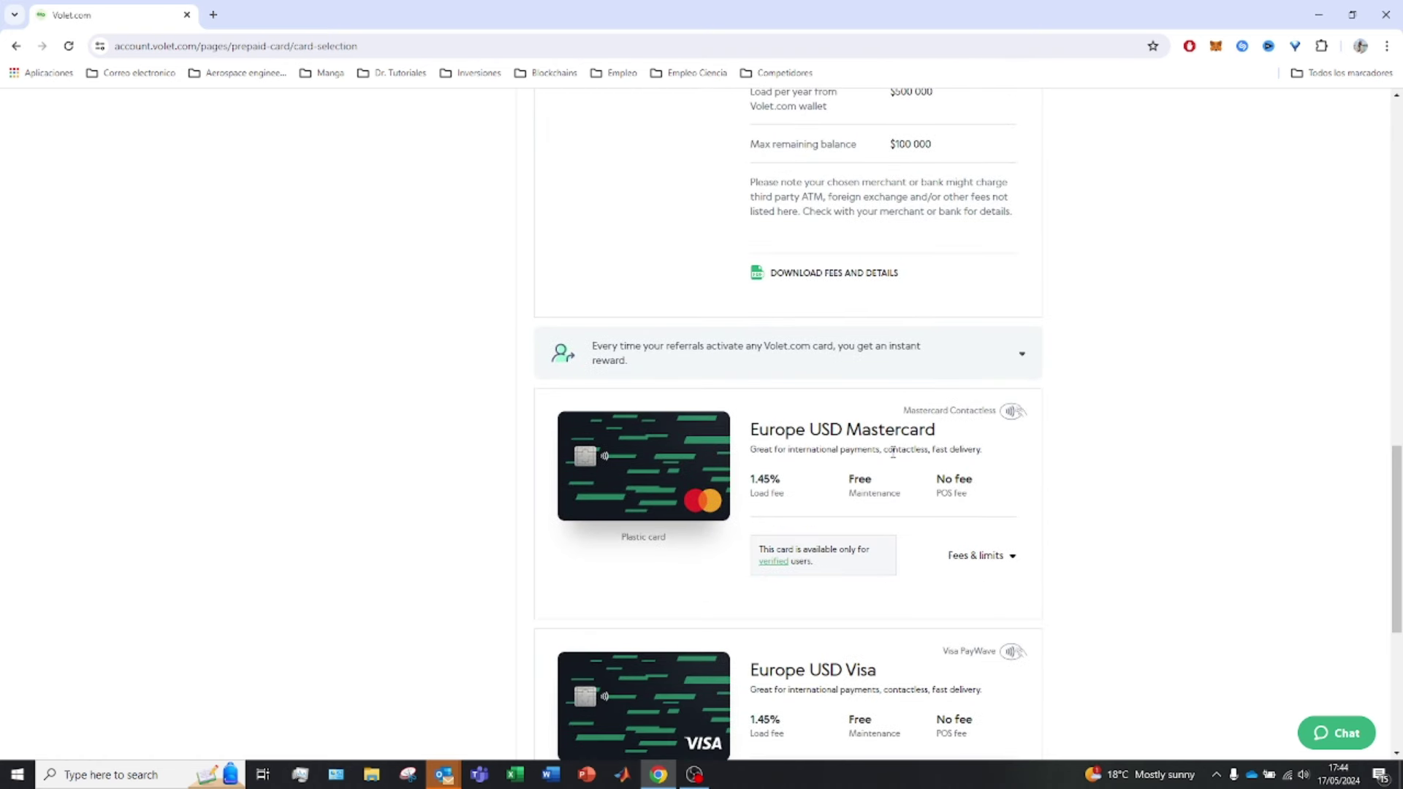
pyautogui.click(984, 556)
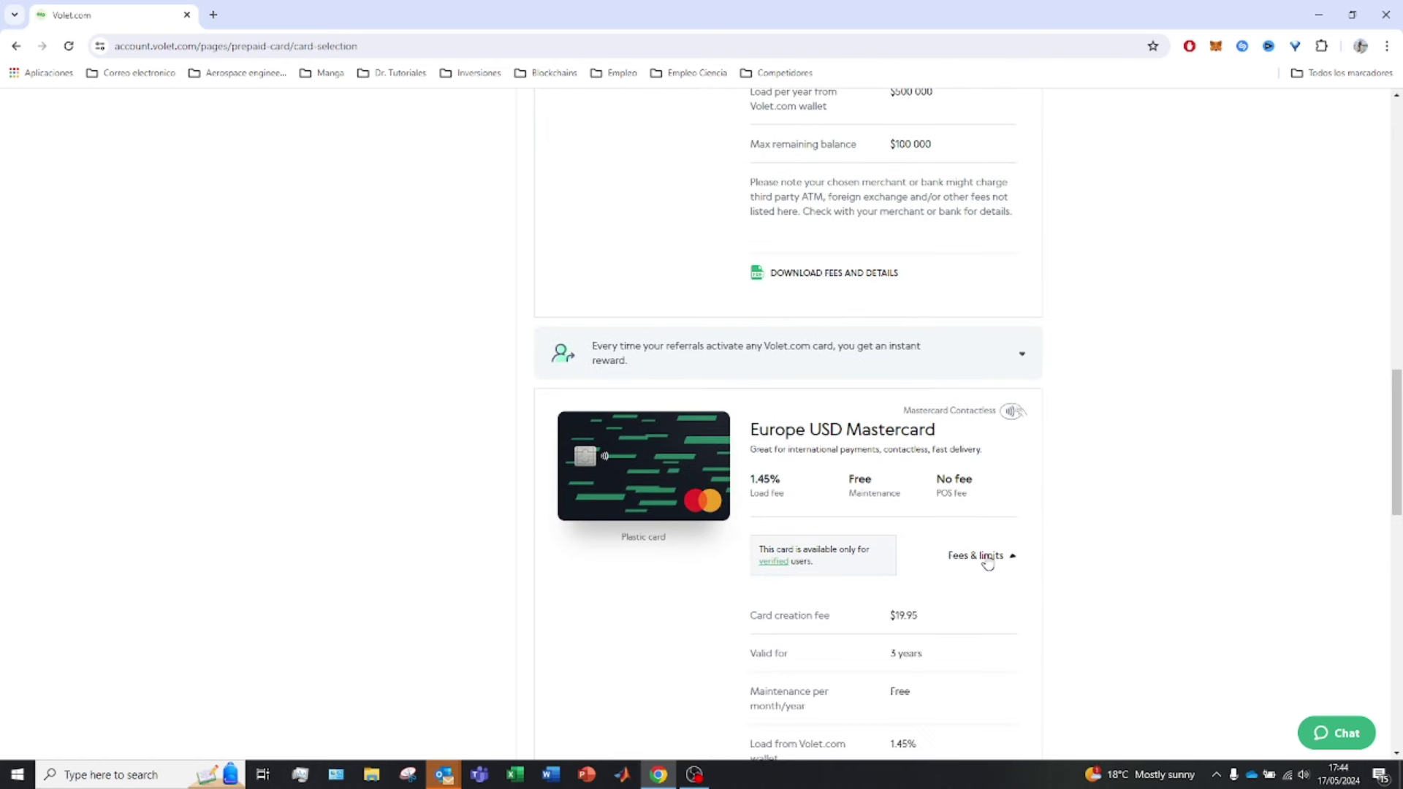
pyautogui.moveTo(929, 624); pyautogui.dragTo(790, 623)
pyautogui.click(924, 637)
pyautogui.moveTo(925, 655); pyautogui.dragTo(852, 666)
pyautogui.scroll(-8, 869, 607)
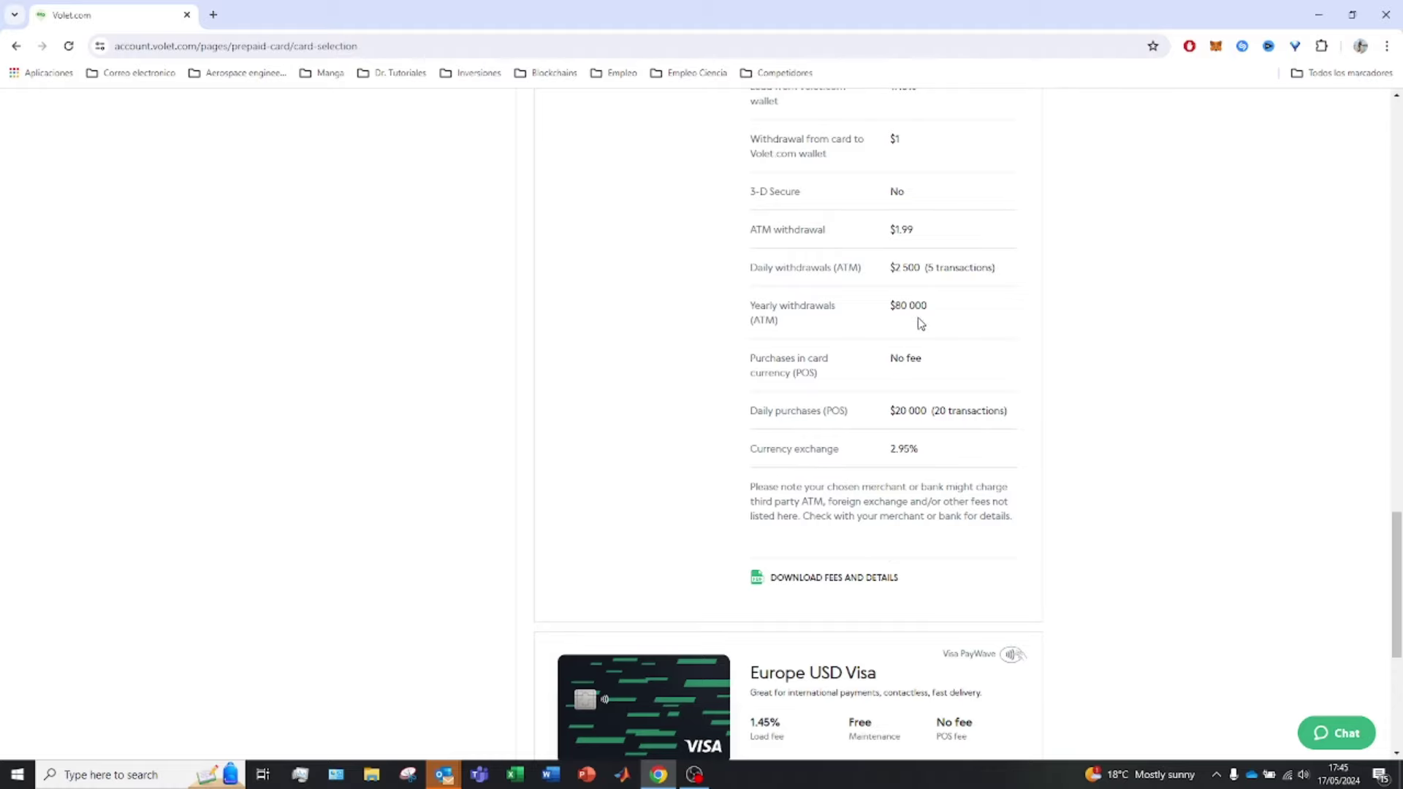
pyautogui.scroll(-5, 919, 325)
# Step: Return to the Personal account page with the news and transaction history
pyautogui.scroll(14, 1092, 397)
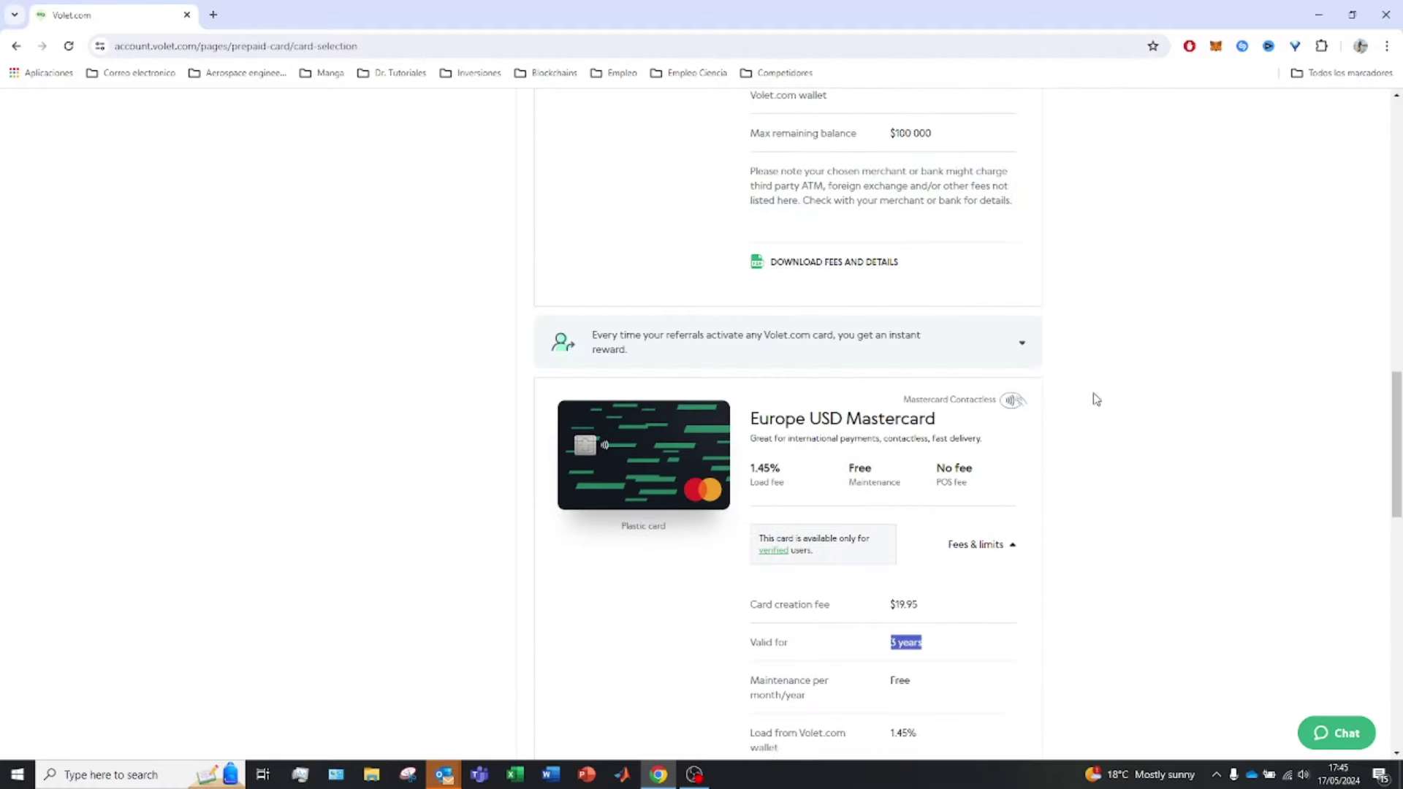
pyautogui.scroll(15, 1095, 399)
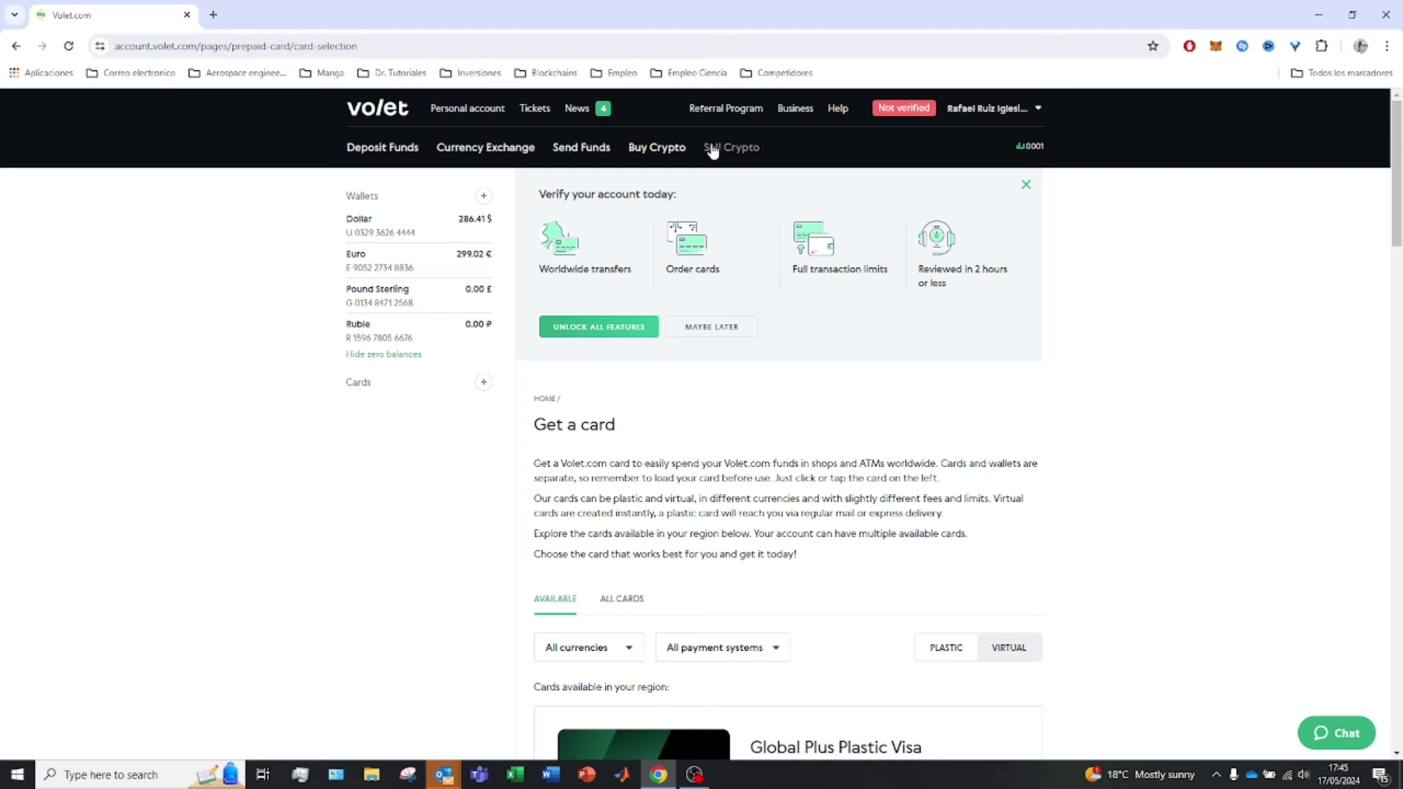
pyautogui.click(500, 111)
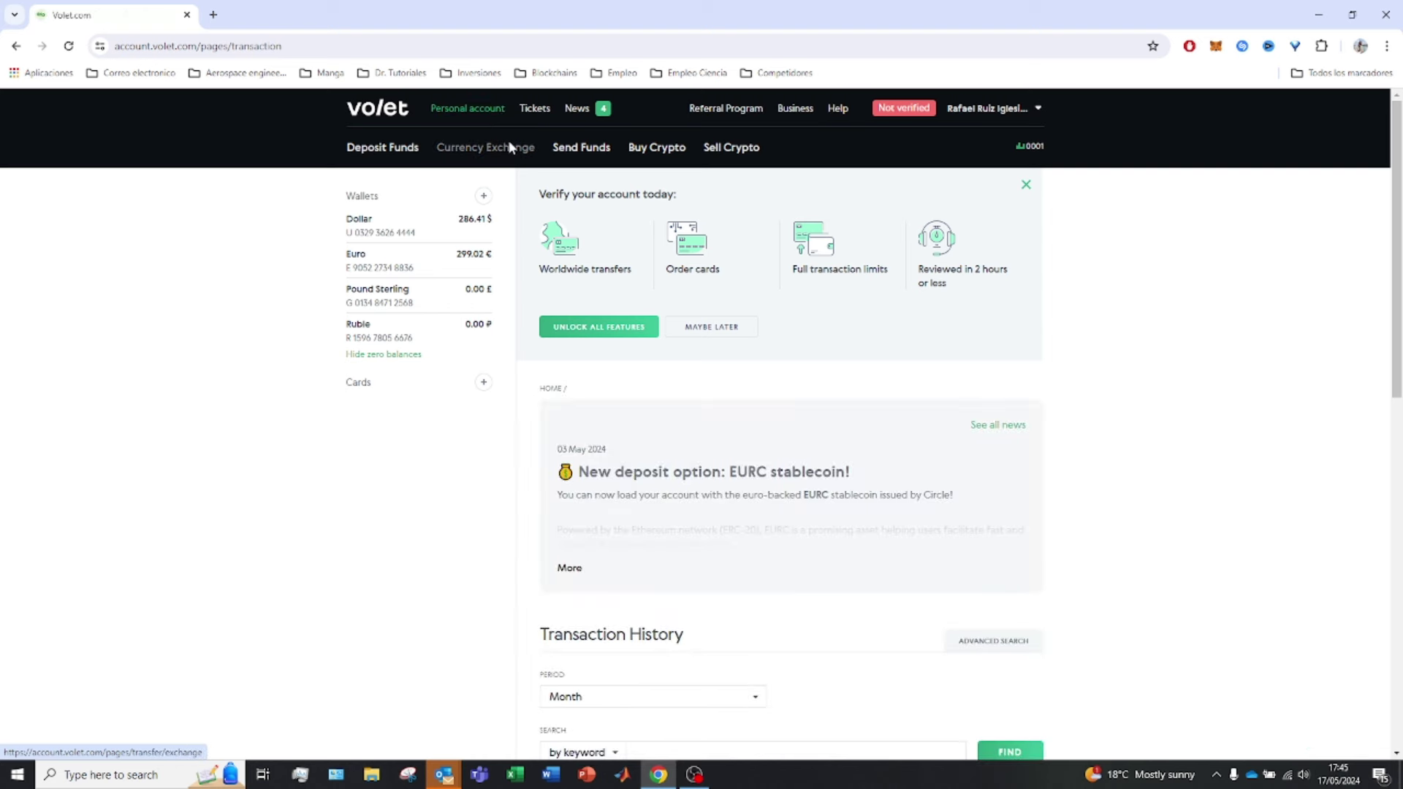
# Step: Examine the transaction history, checking the currency exchange entry's type and RUB-to-EUR amounts alongside the referral payments
pyautogui.scroll(-2, 906, 374)
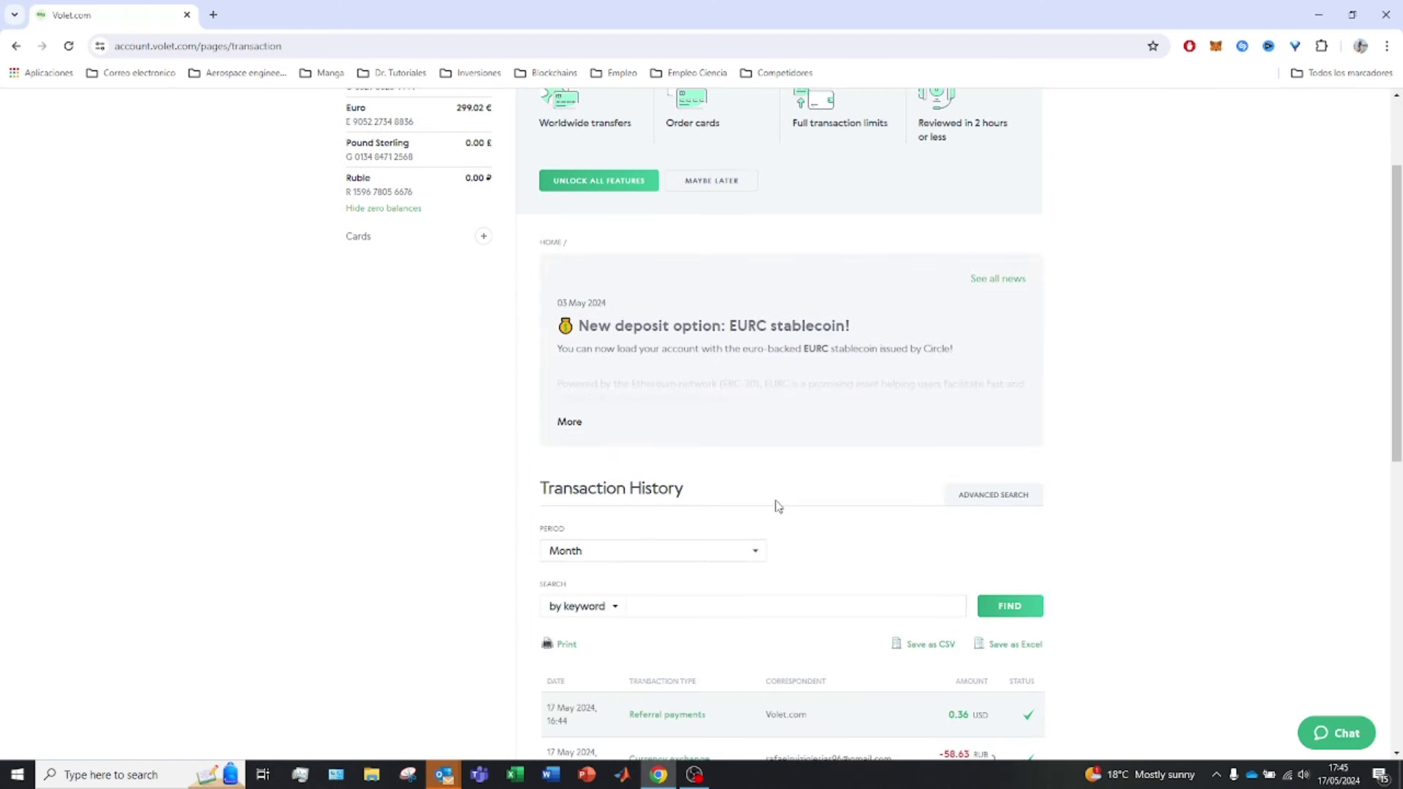
pyautogui.scroll(-2, 701, 526)
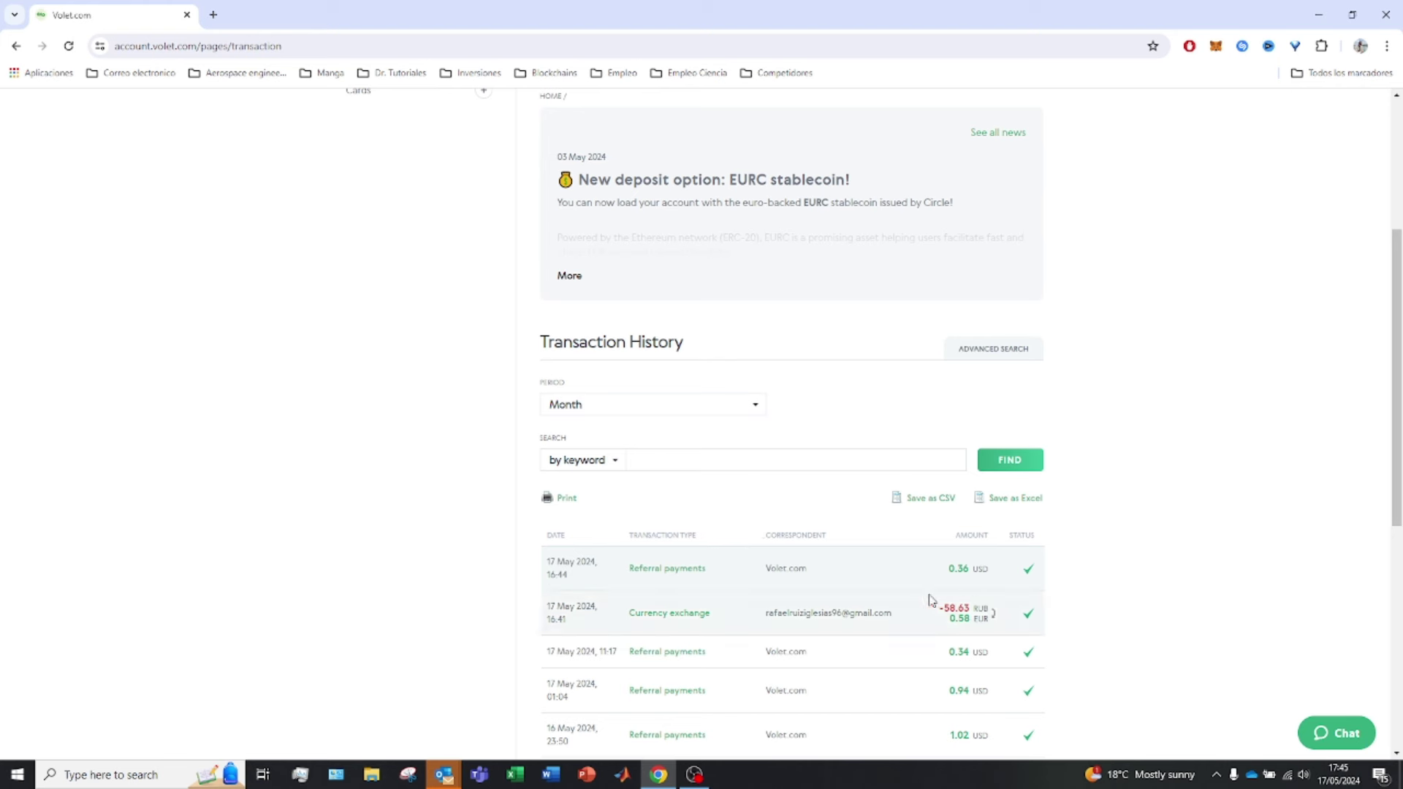
pyautogui.moveTo(725, 617); pyautogui.dragTo(600, 620)
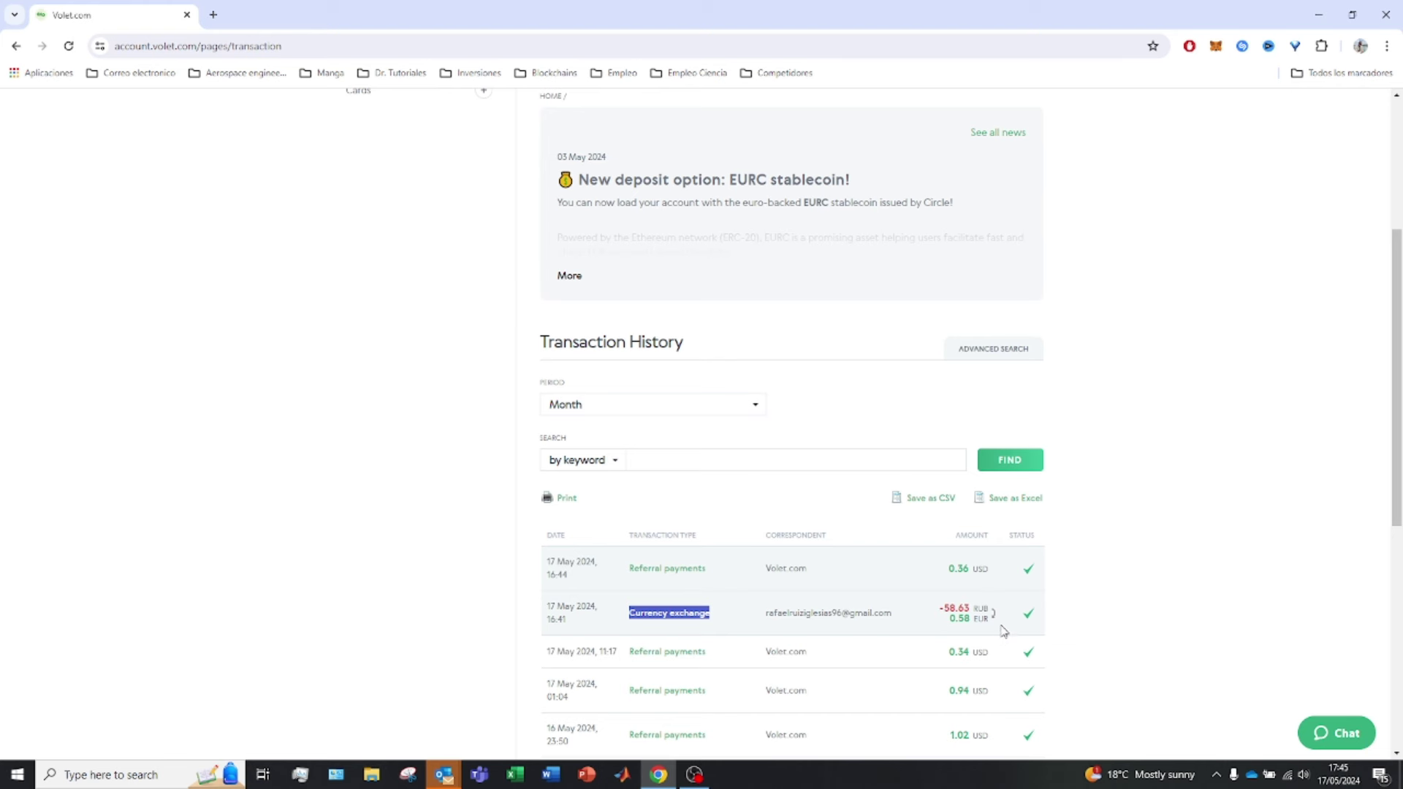
pyautogui.moveTo(1003, 630); pyautogui.dragTo(941, 599)
pyautogui.click(1144, 598)
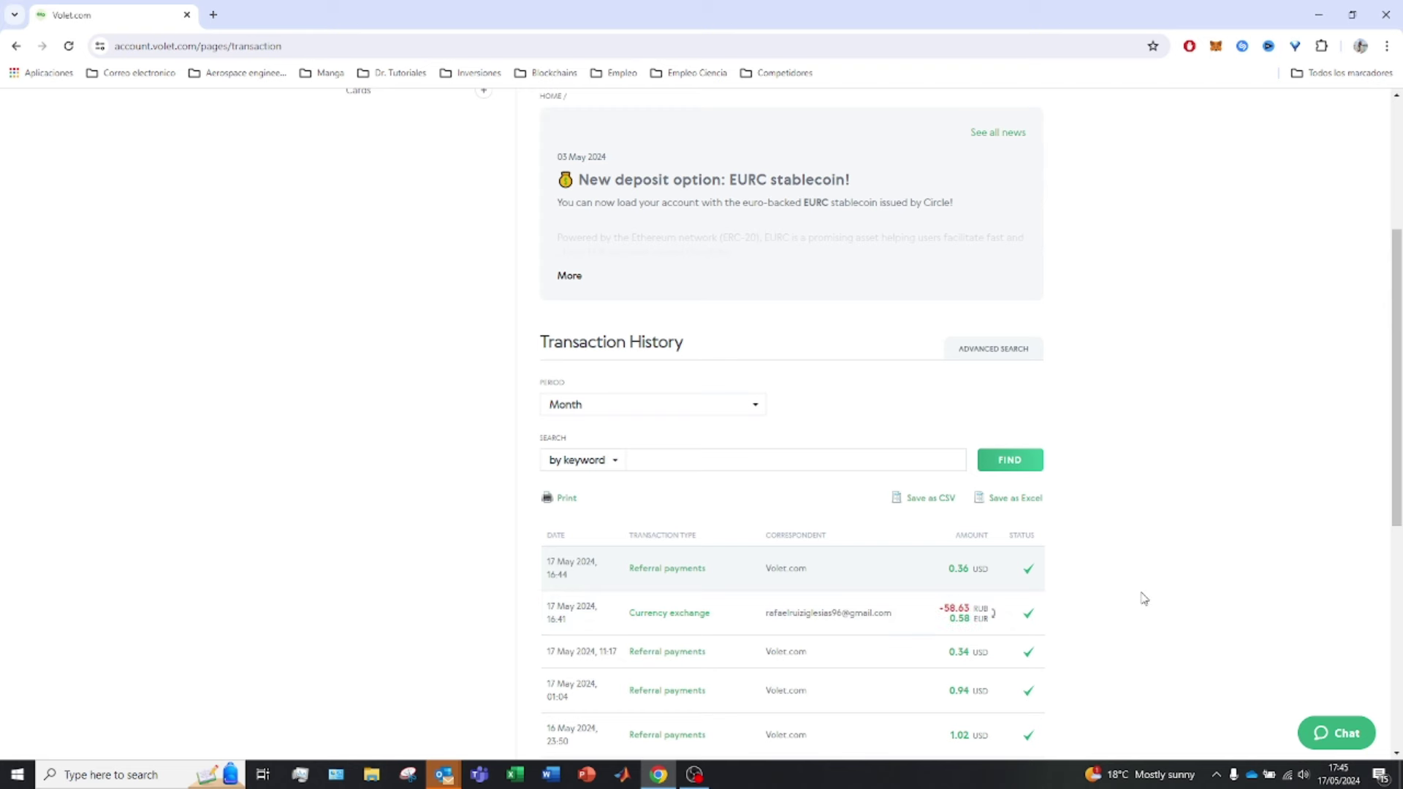
pyautogui.scroll(-2, 1139, 603)
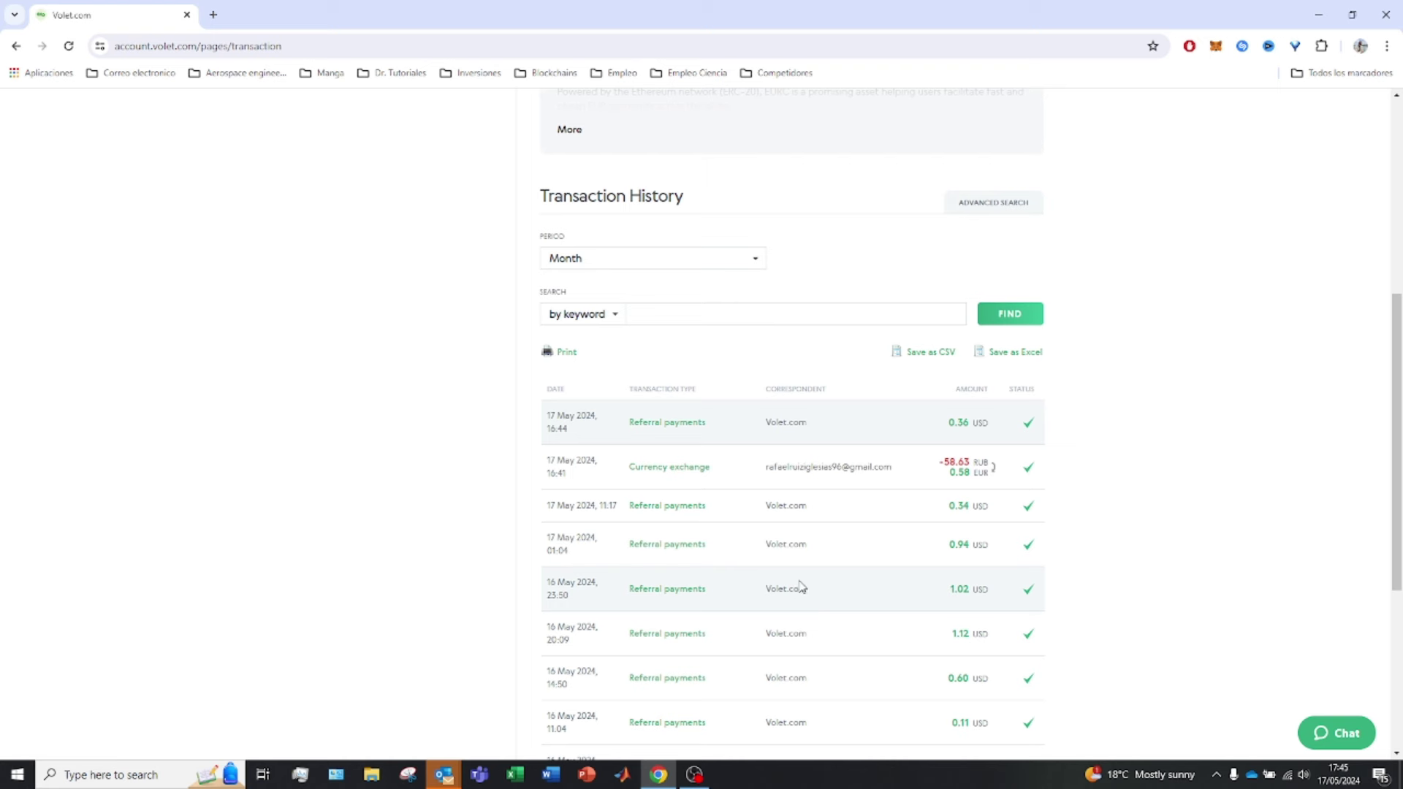
# Step: Review the period options for the transaction history and close the list without choosing another period
pyautogui.scroll(4, 800, 585)
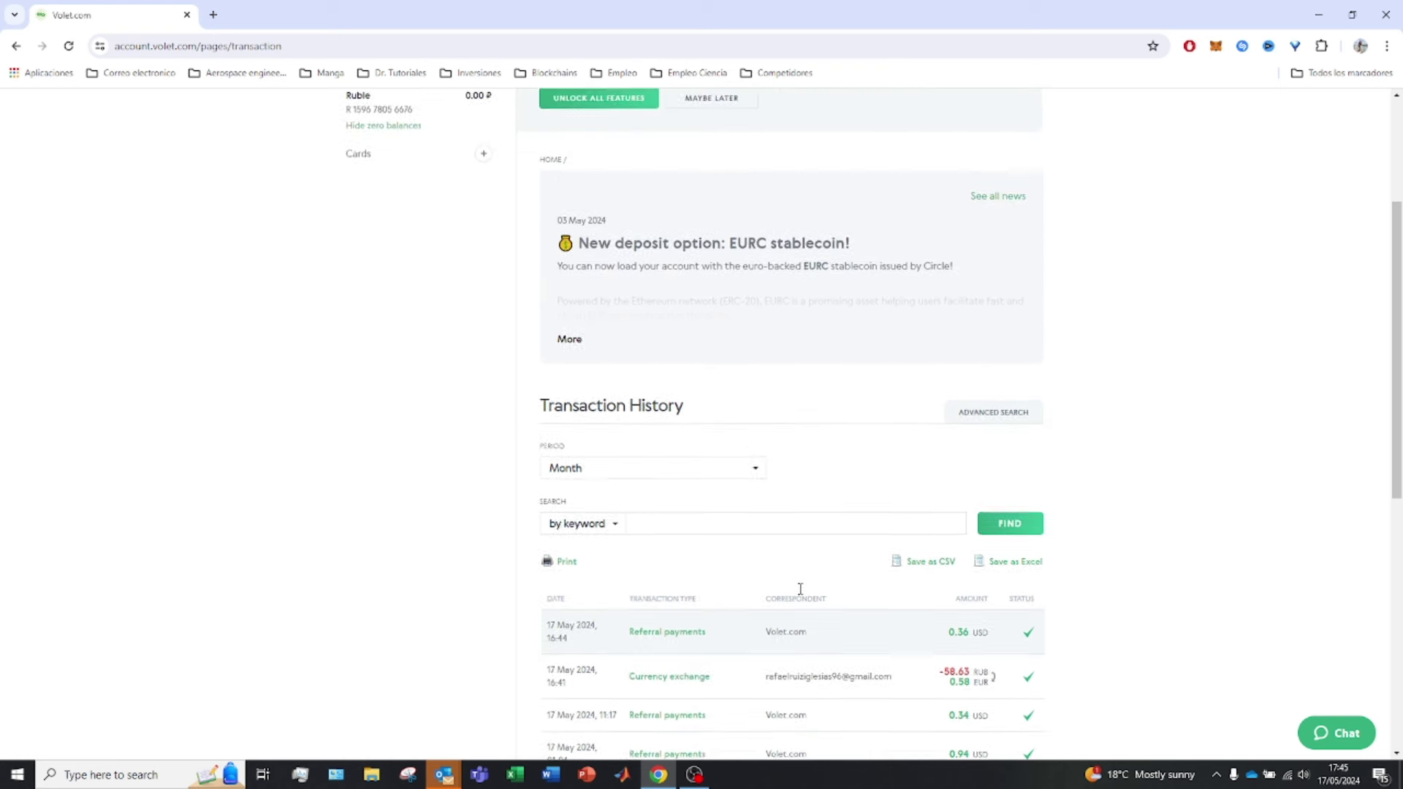
pyautogui.click(739, 552)
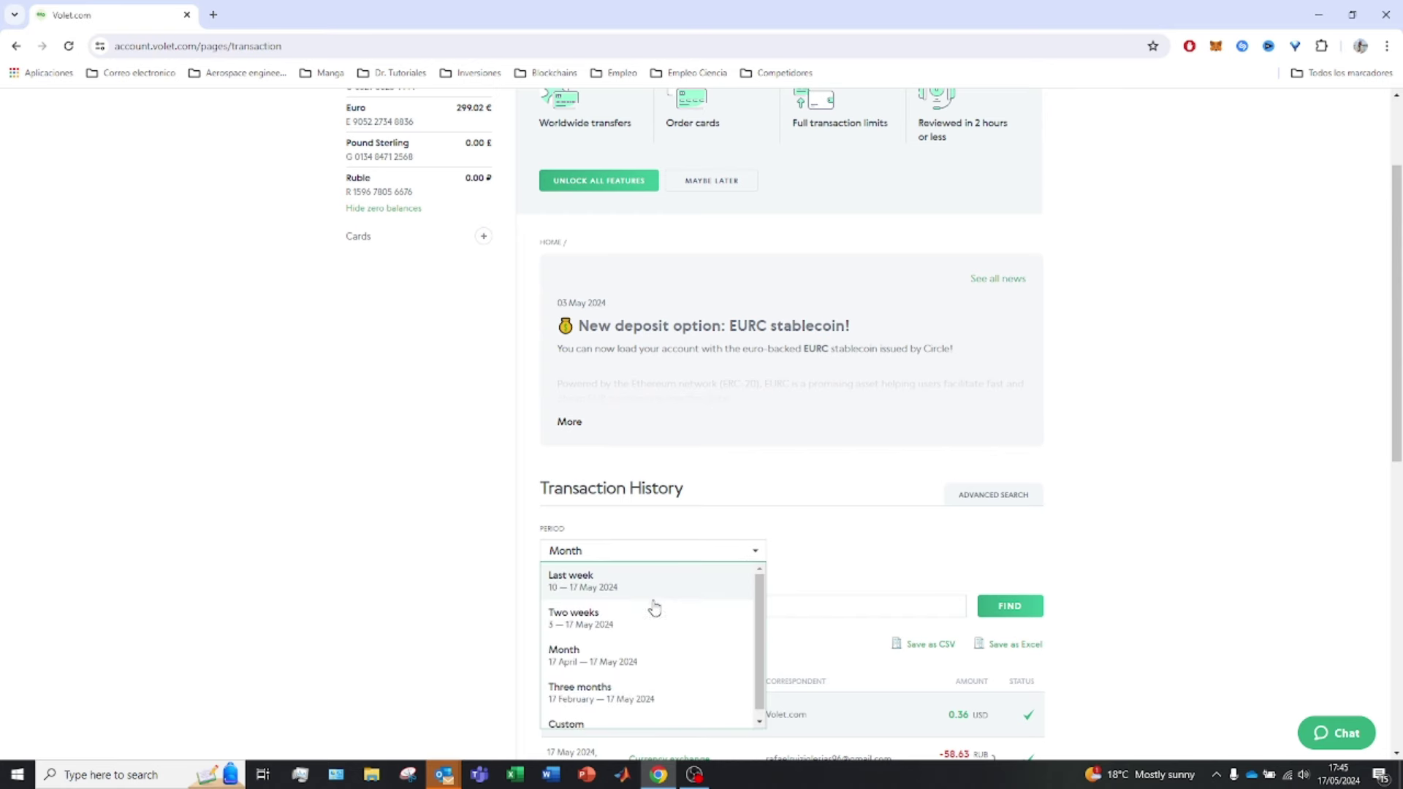
pyautogui.scroll(-1, 650, 643)
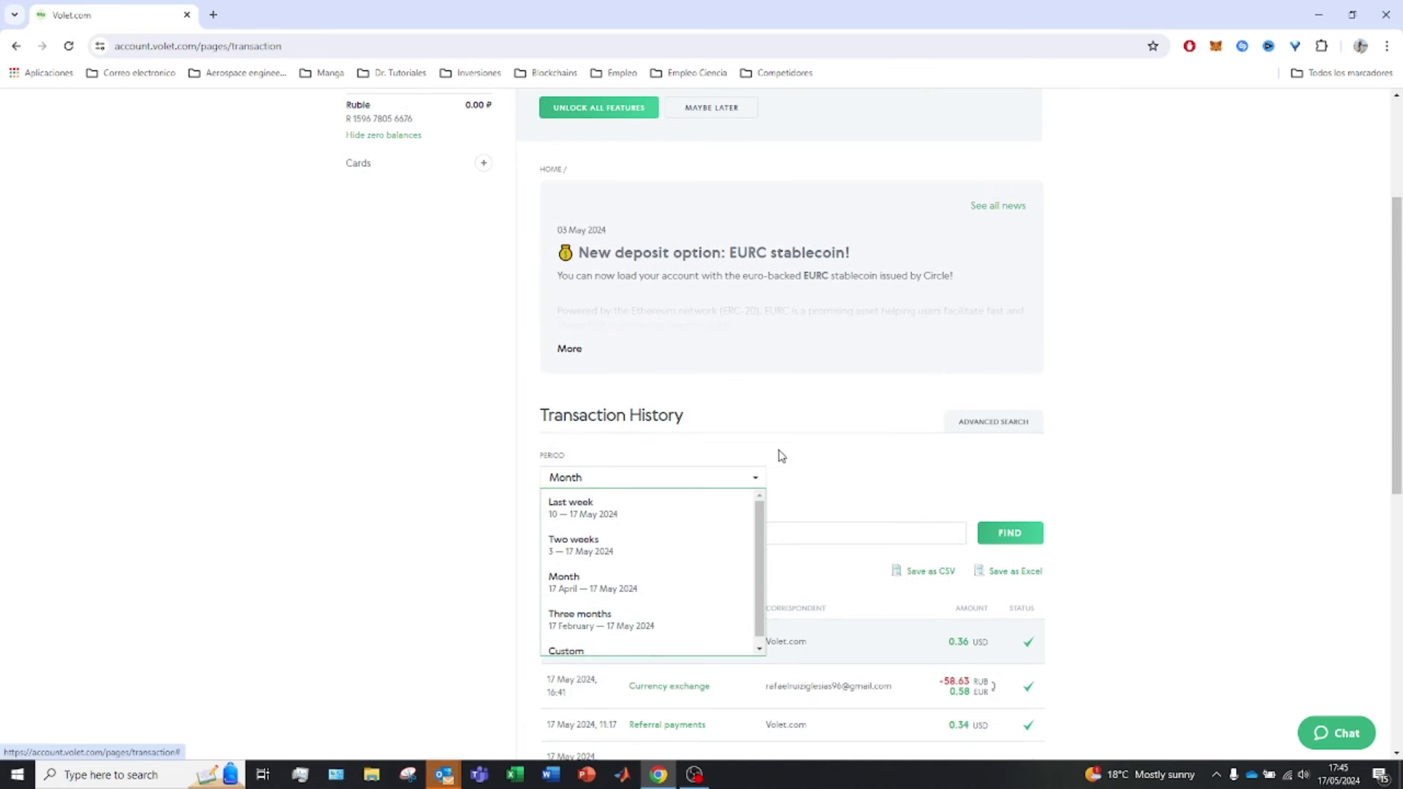
pyautogui.click(848, 416)
pyautogui.scroll(3, 734, 354)
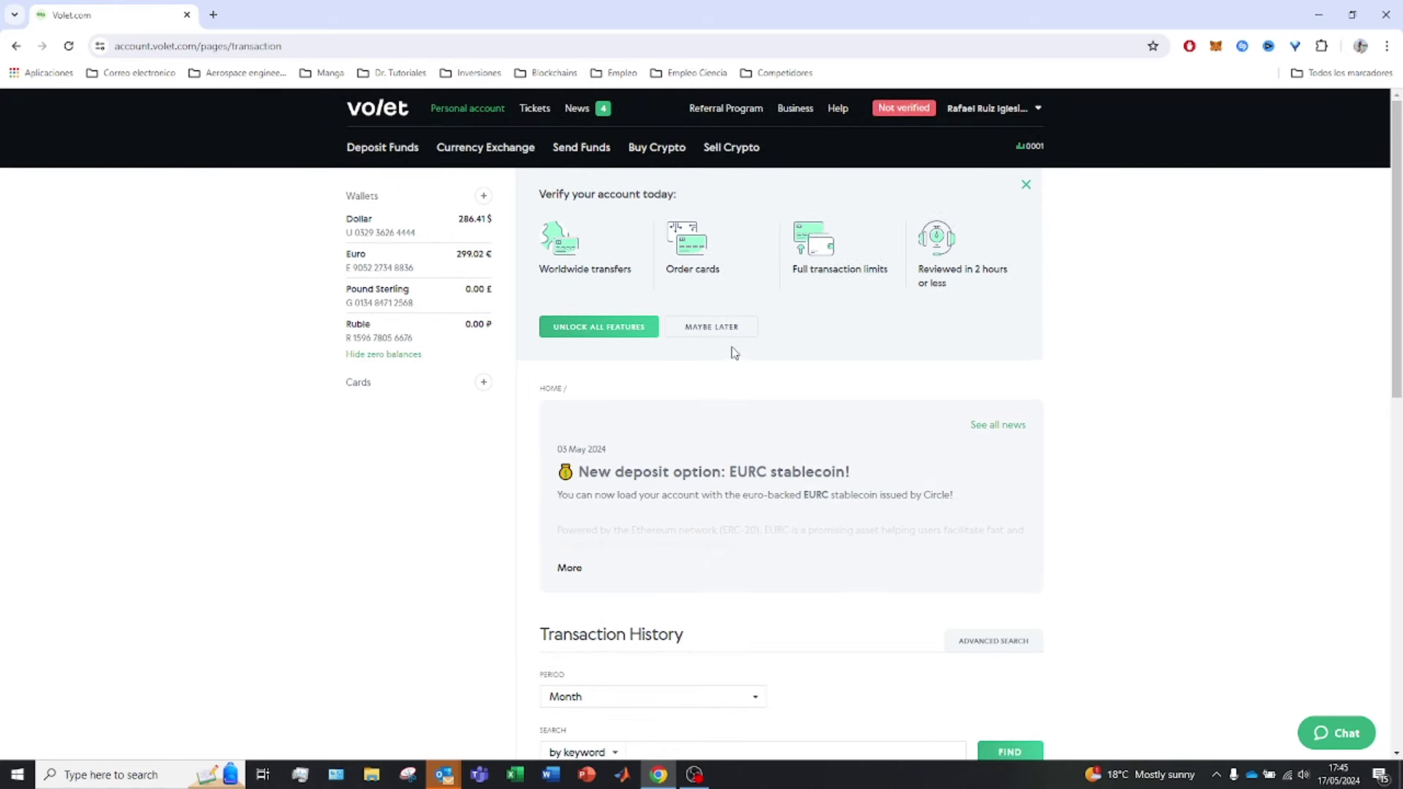
# Step: Open the Tickets page, view the support chat form, and minimize it again
pyautogui.click(534, 108)
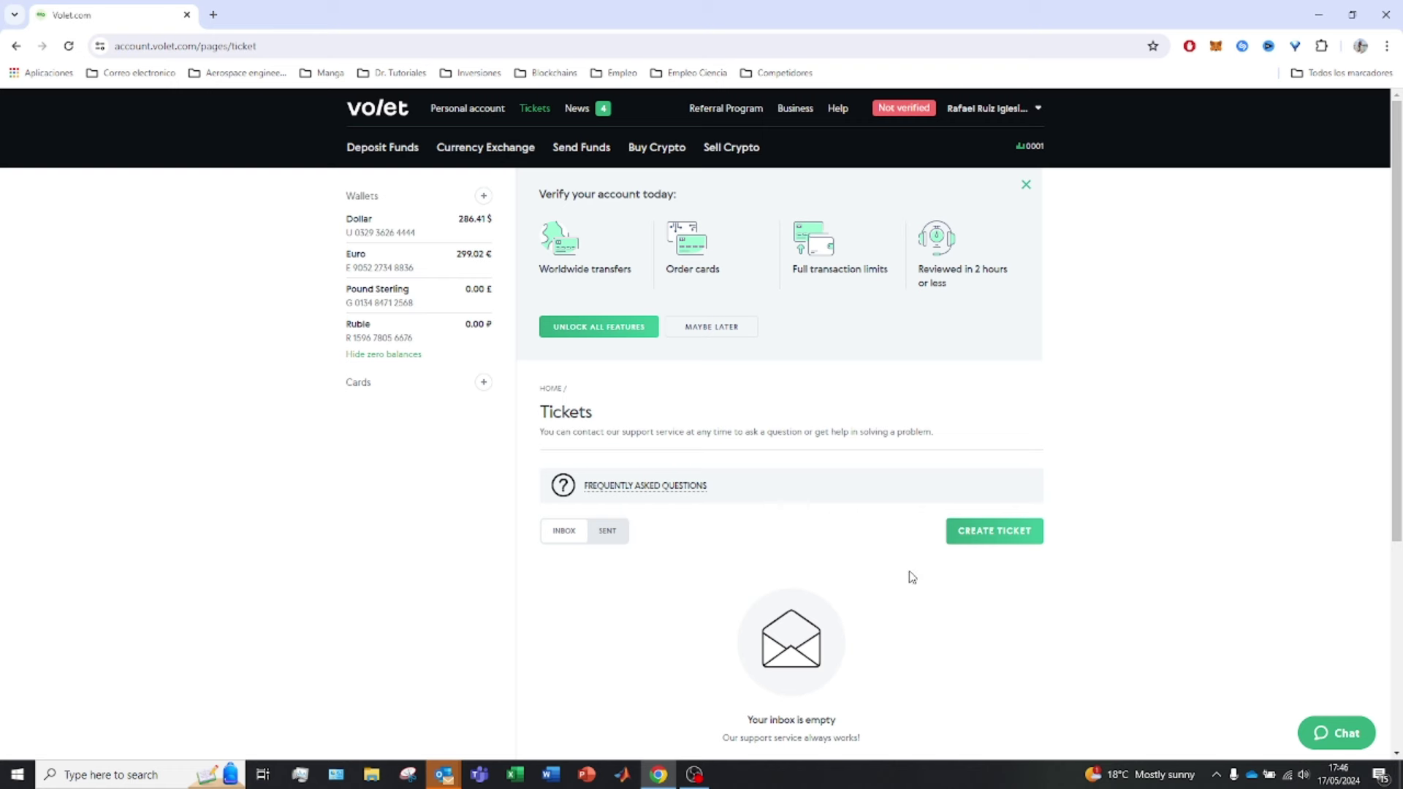
pyautogui.click(1335, 732)
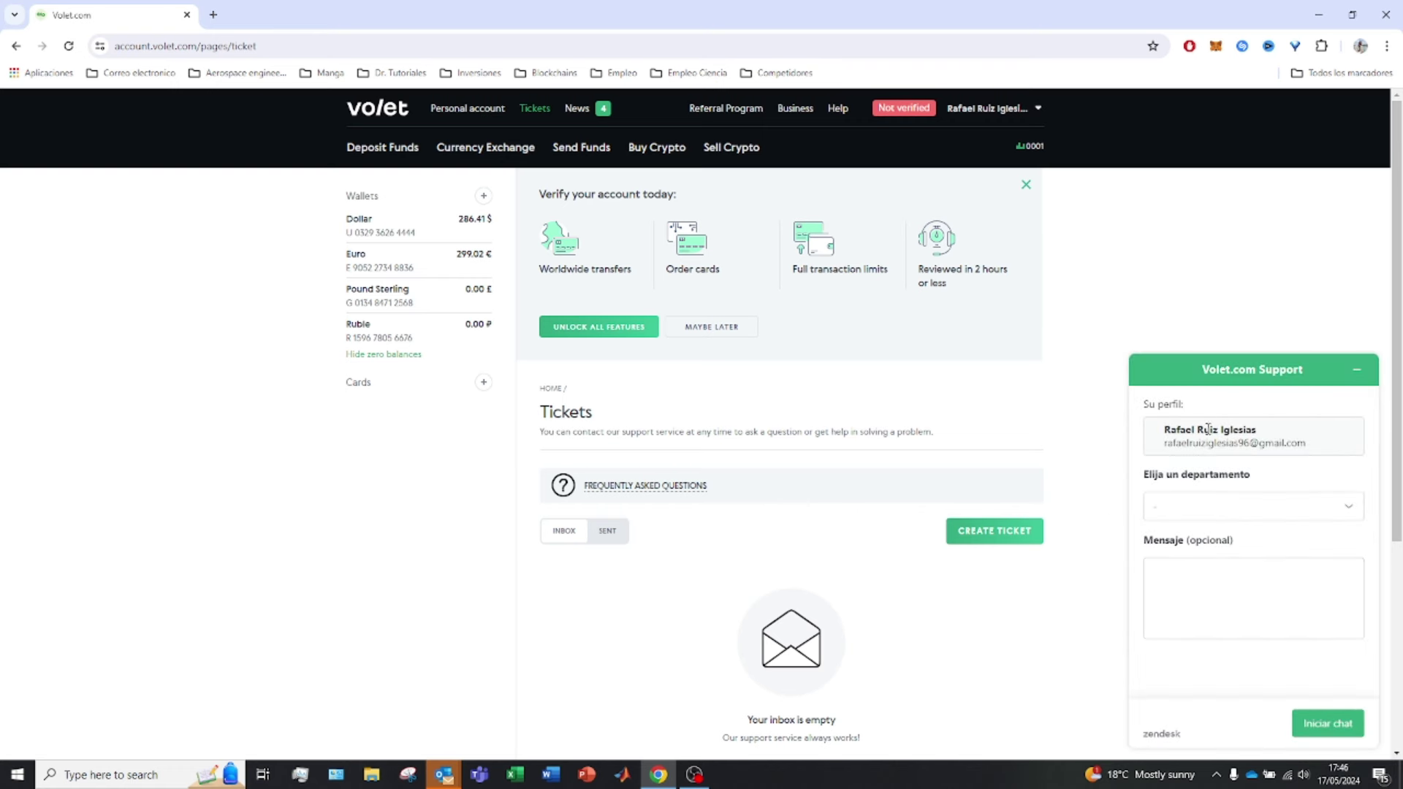
pyautogui.click(1354, 368)
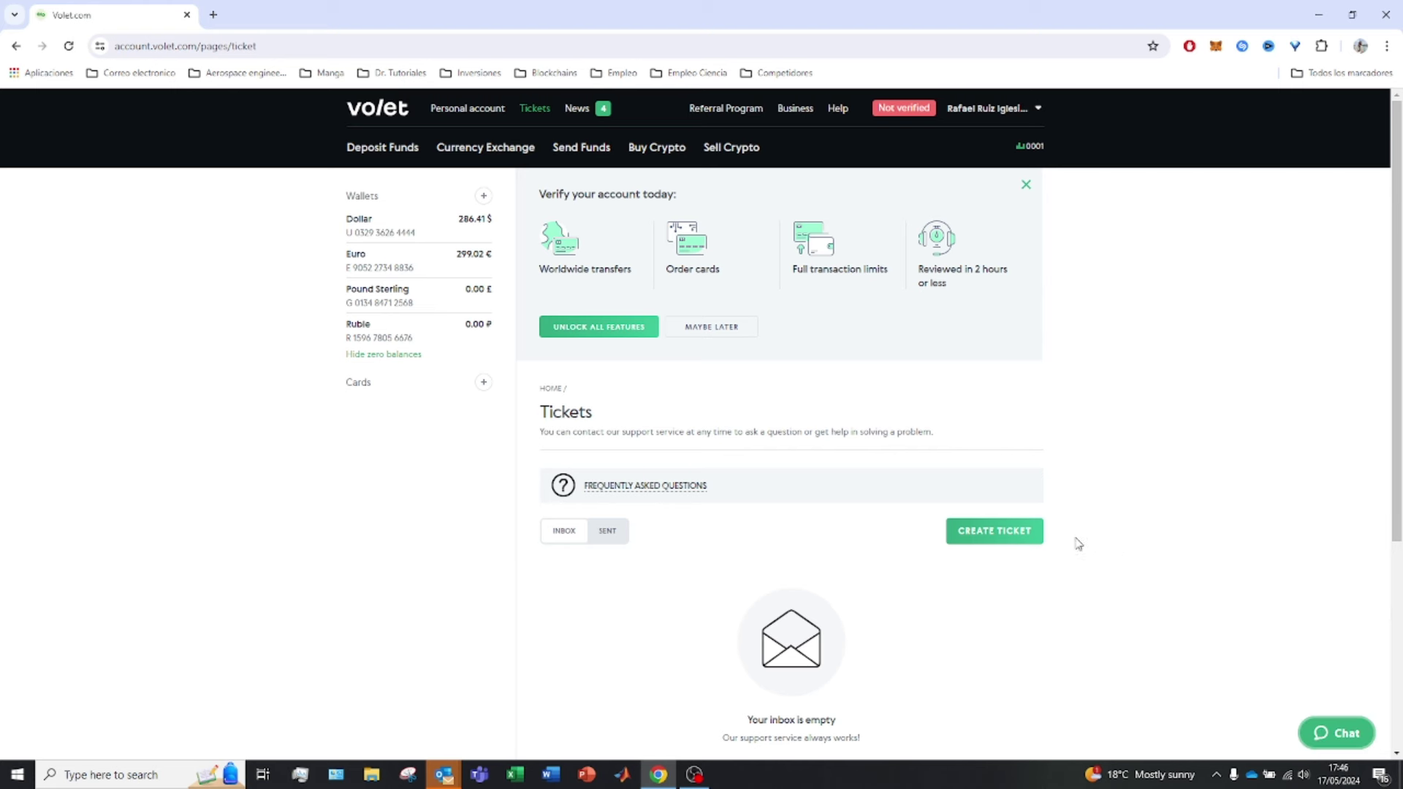
# Step: Open the News page and look through the published announcements, including the EURC deposit and inactivity fee posts
pyautogui.click(580, 108)
pyautogui.scroll(-10, 663, 542)
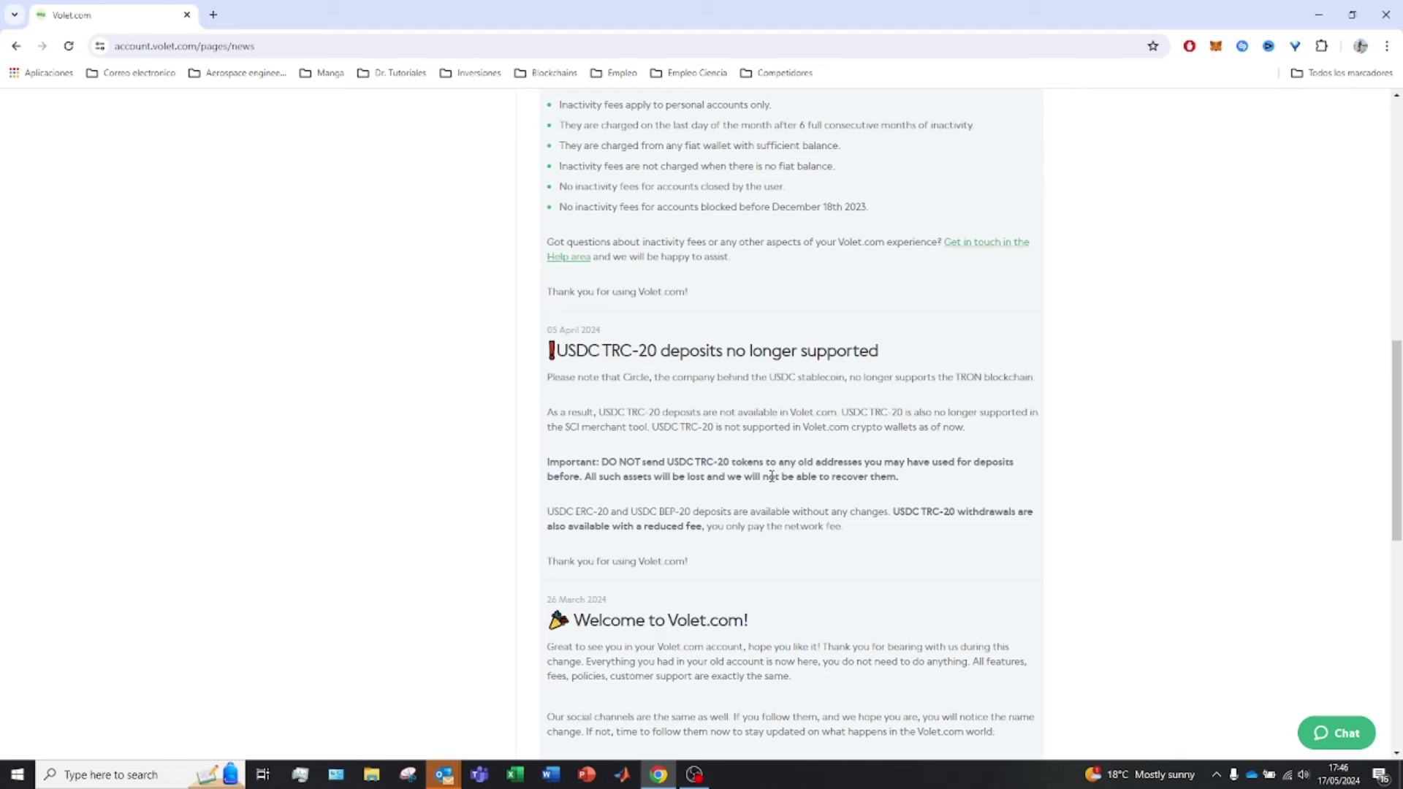
pyautogui.scroll(10, 771, 477)
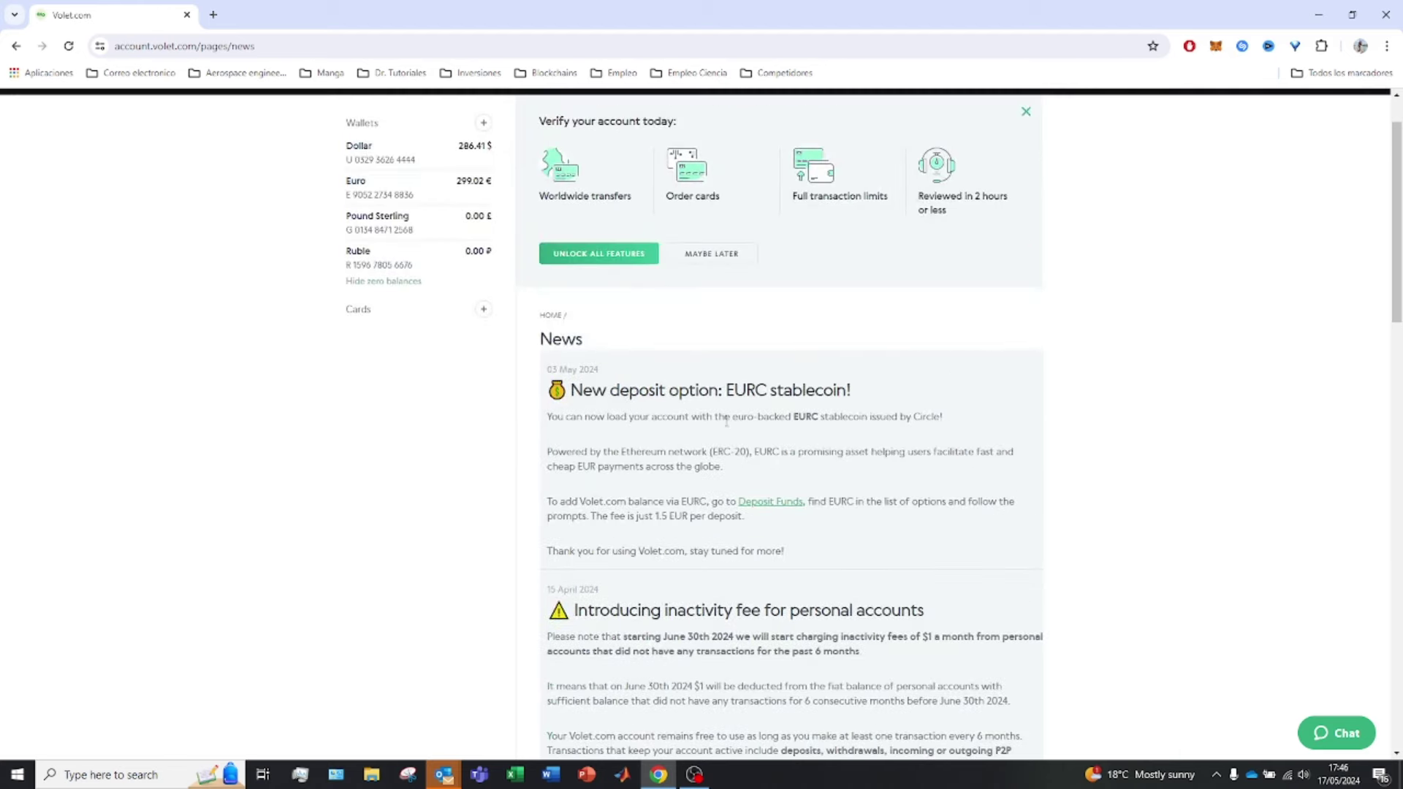
pyautogui.scroll(1, 722, 414)
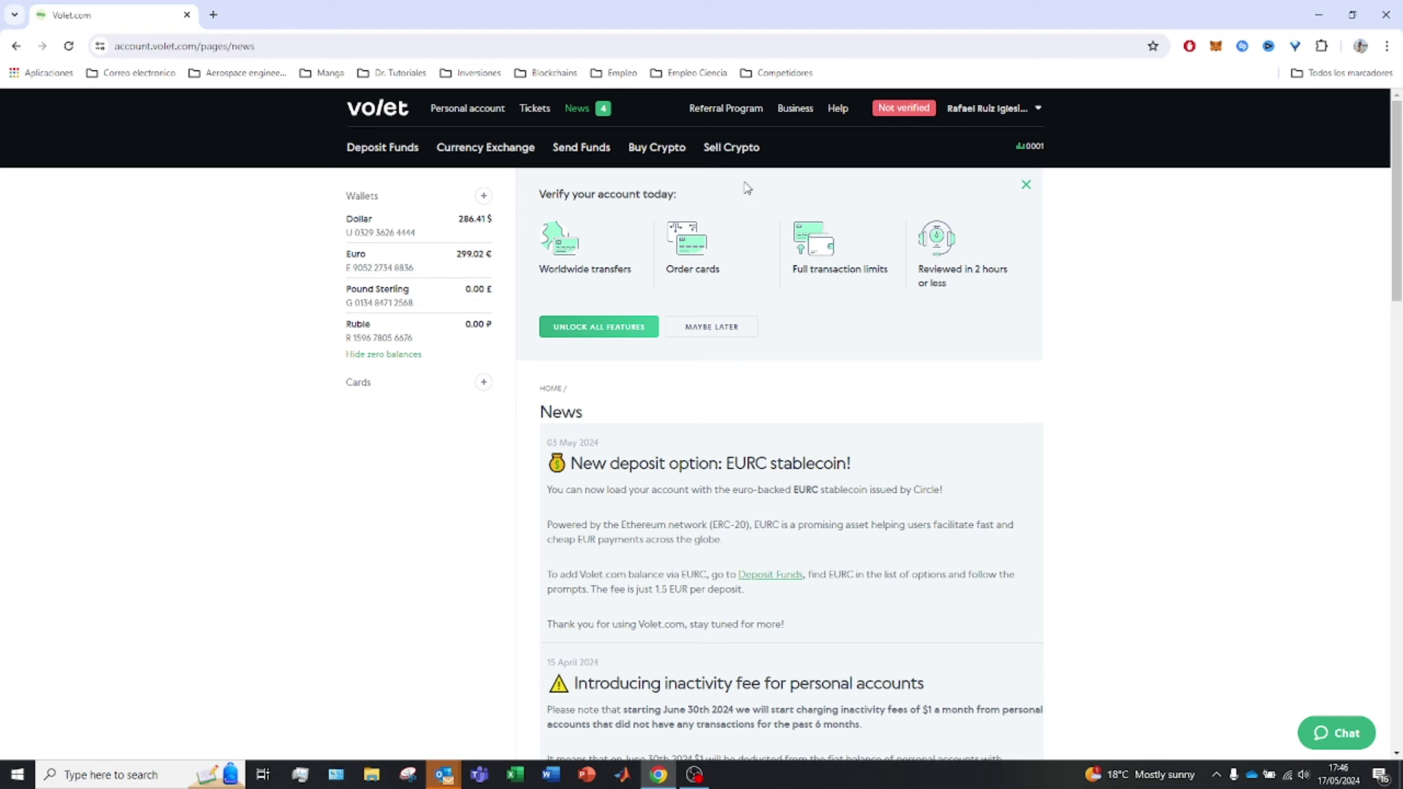
# Step: Open the Referral Program page and read its description of the referral link, referrals and rewards
pyautogui.click(749, 109)
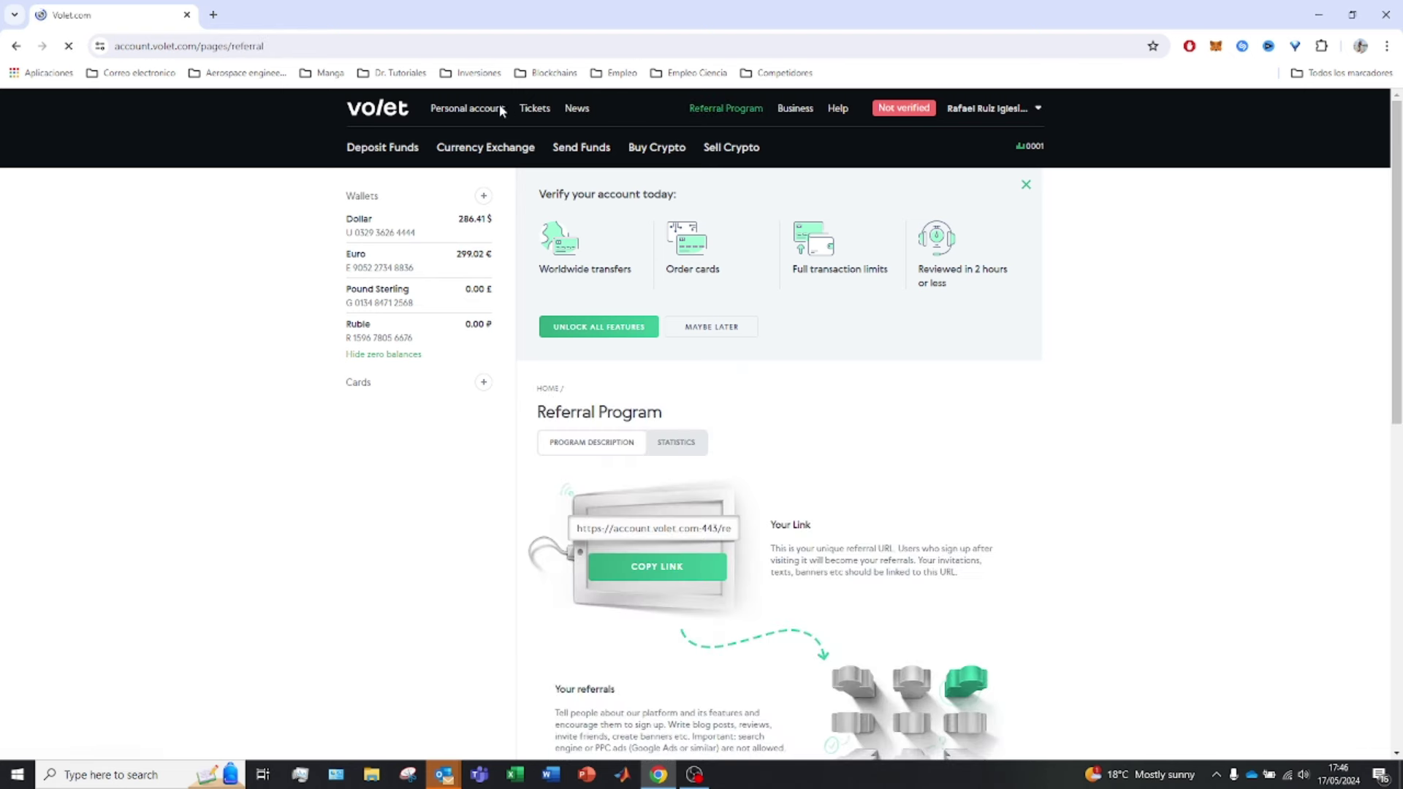
pyautogui.scroll(-1, 877, 453)
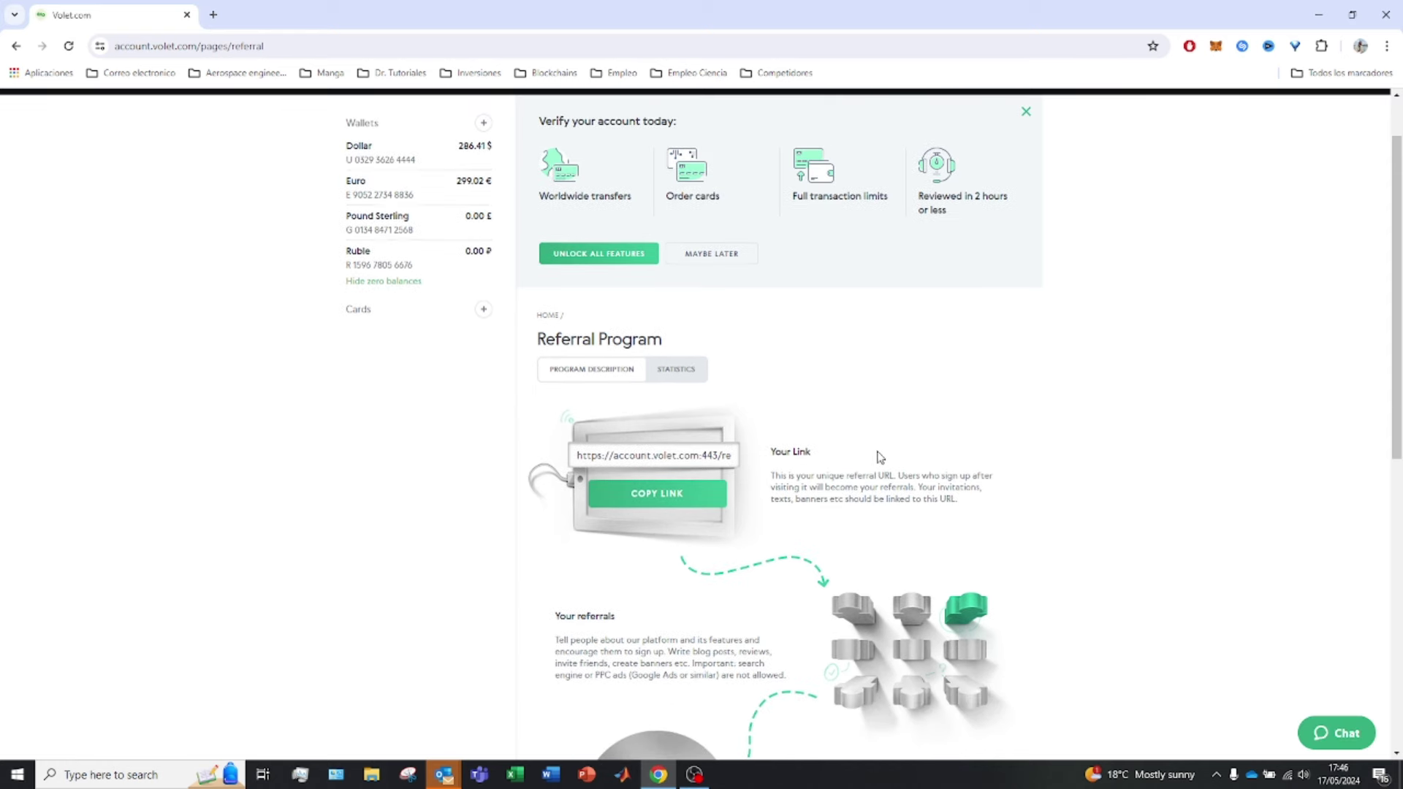
pyautogui.scroll(-1, 838, 558)
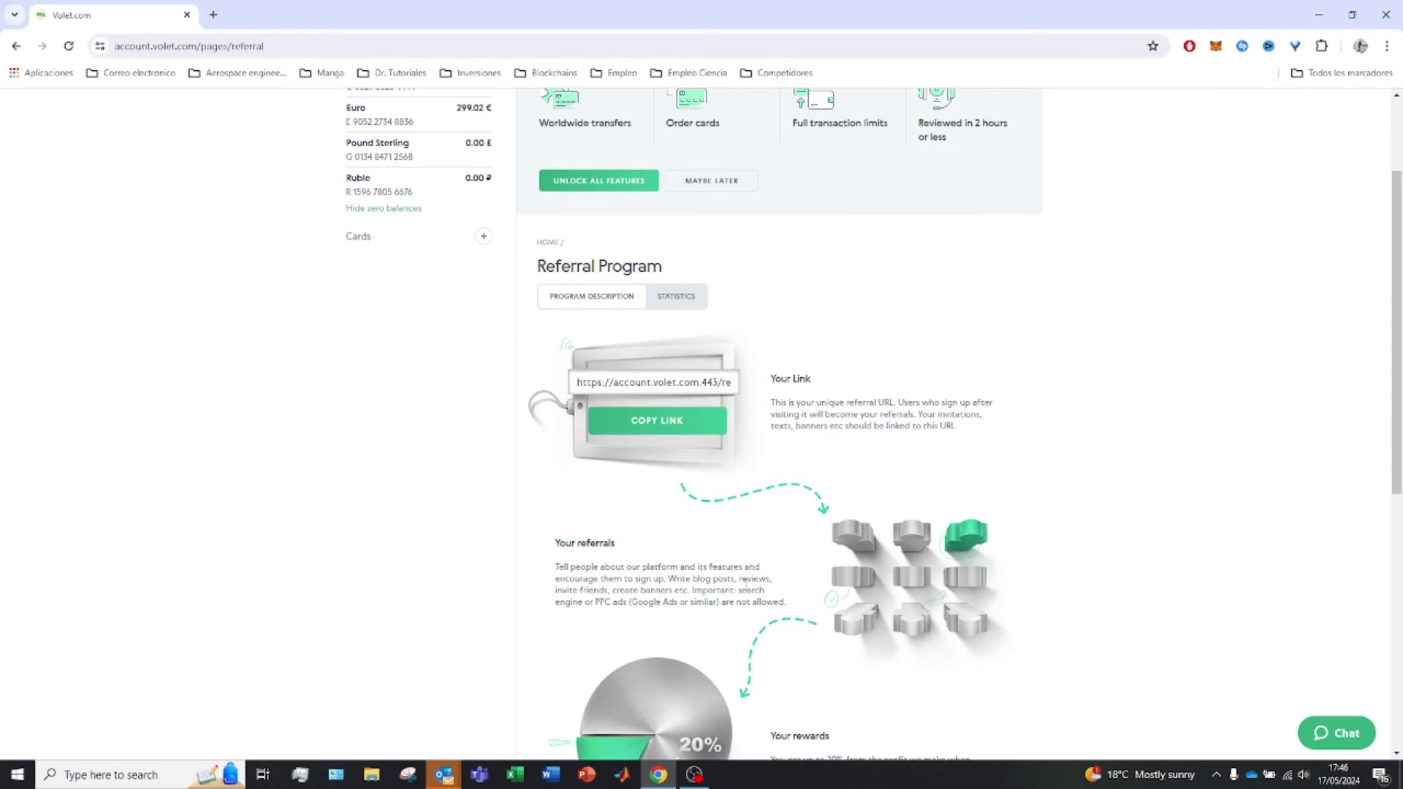
pyautogui.scroll(2, 728, 291)
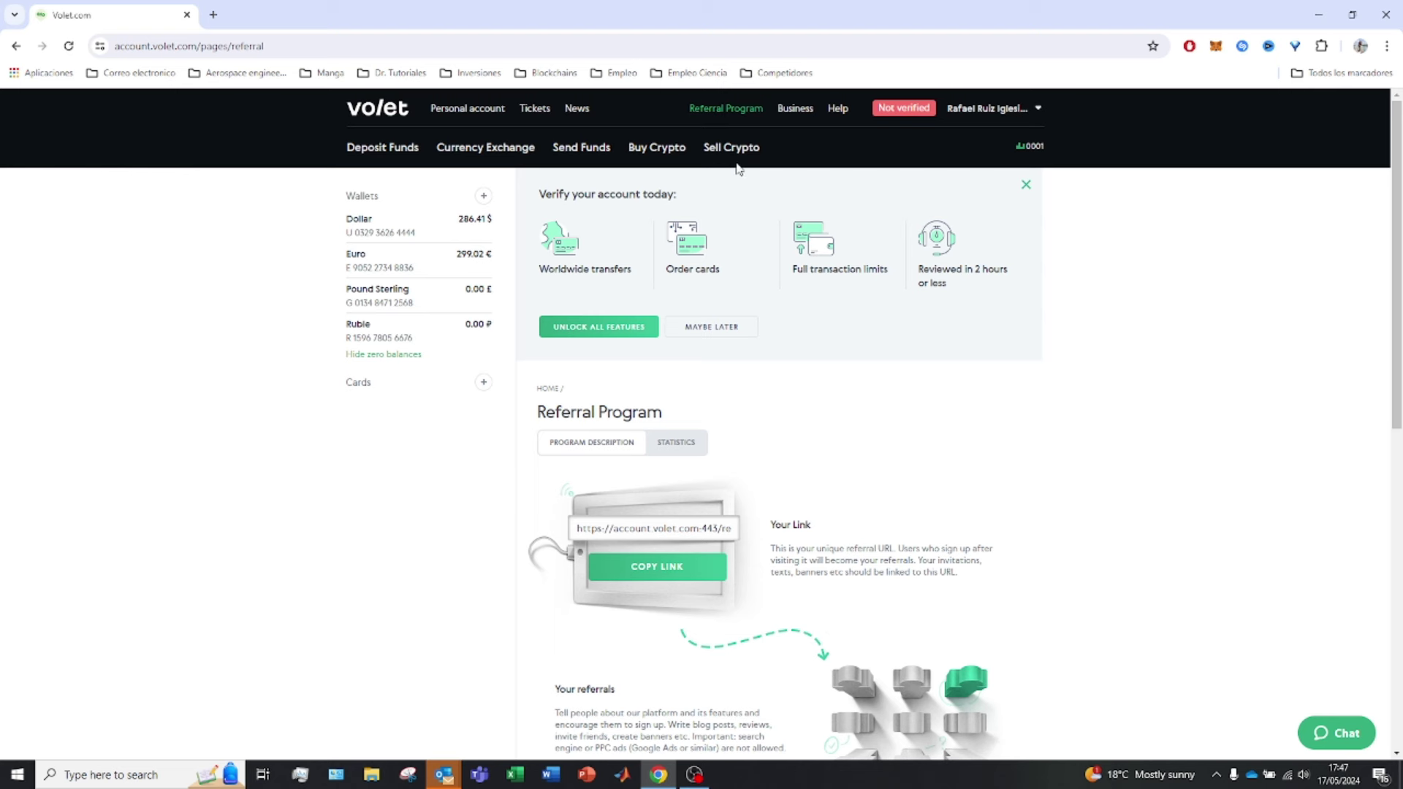
# Step: Open the Business section of the account
pyautogui.click(807, 109)
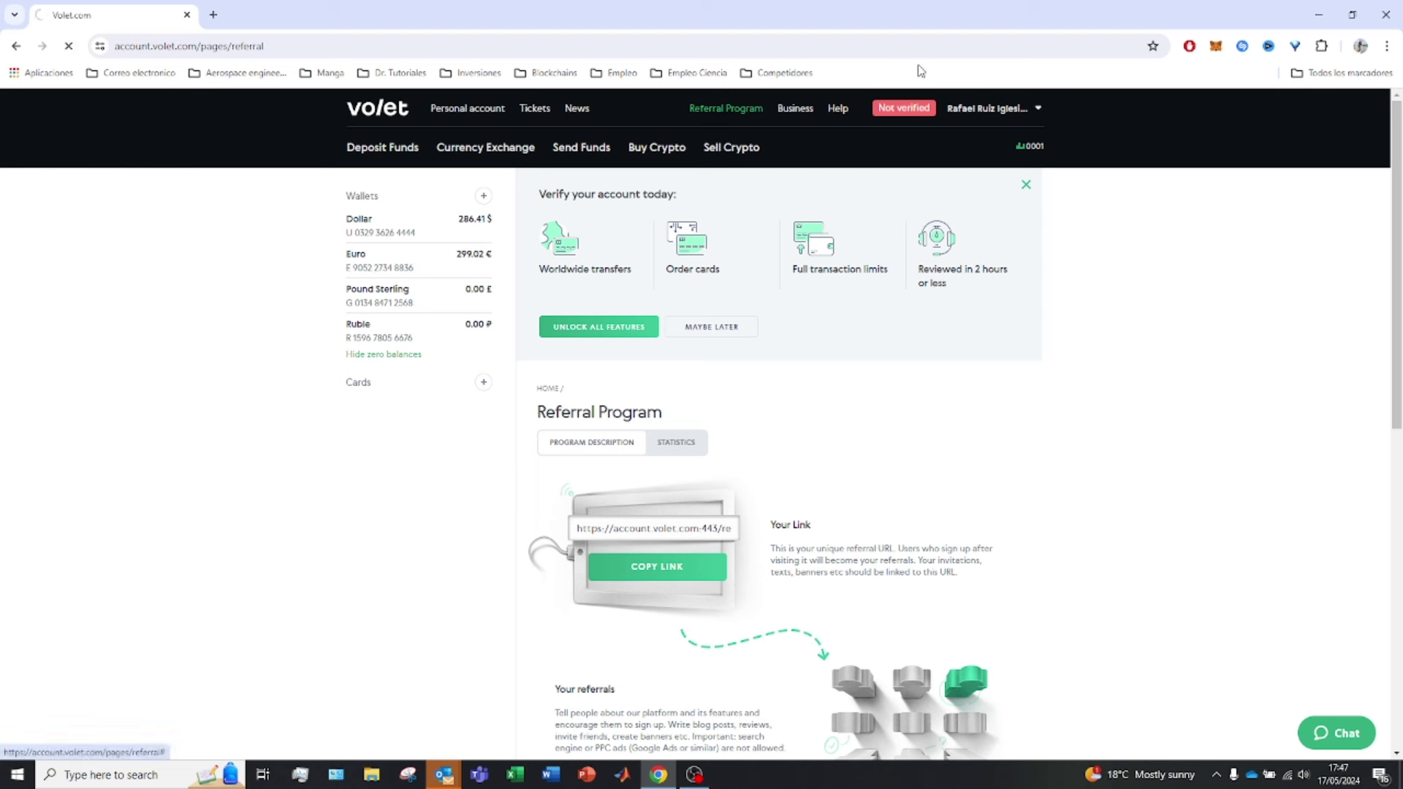